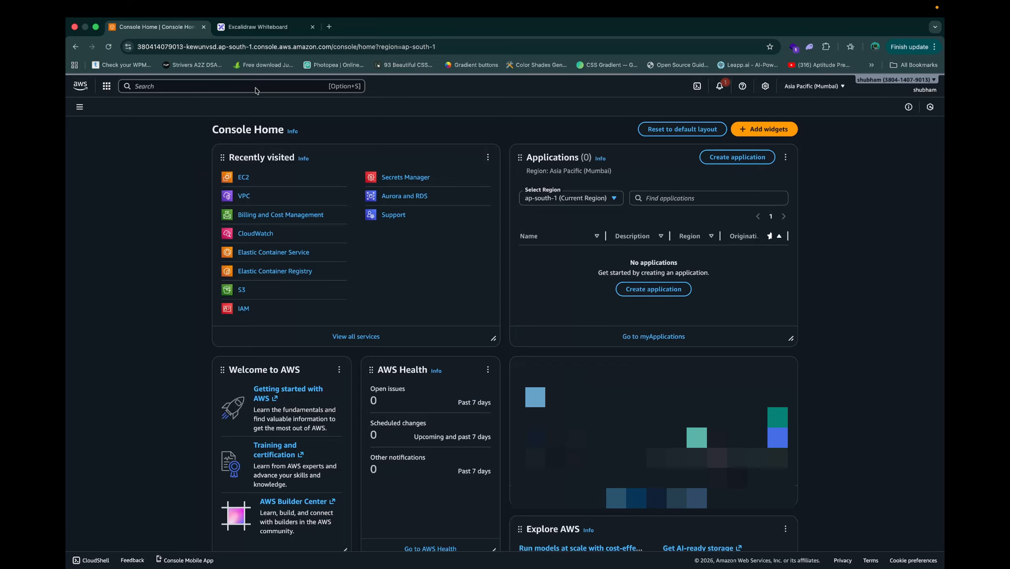
Open the EC2 service, begin launching an instance and name it demo.
click(255, 90)
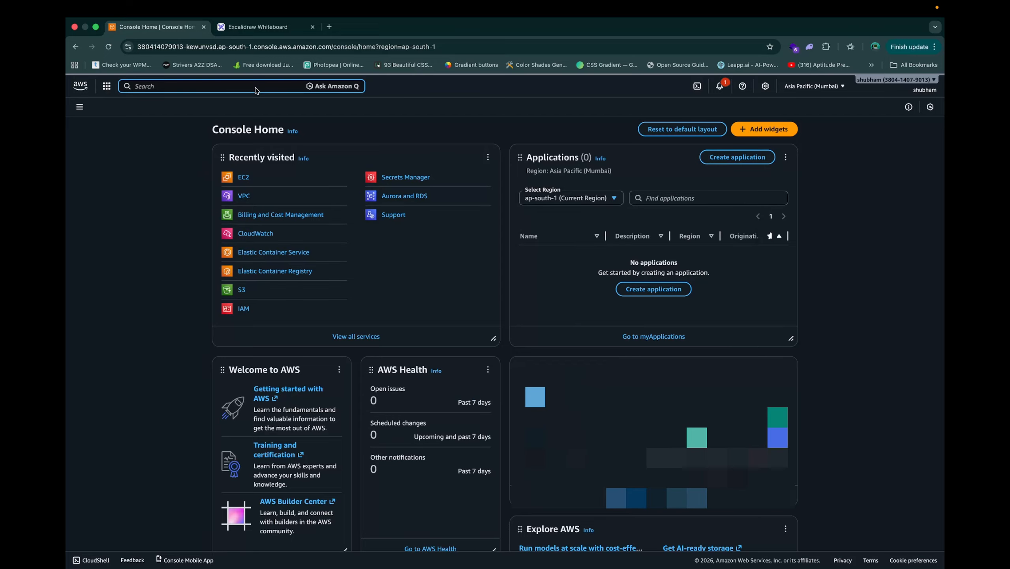
text(ec2)
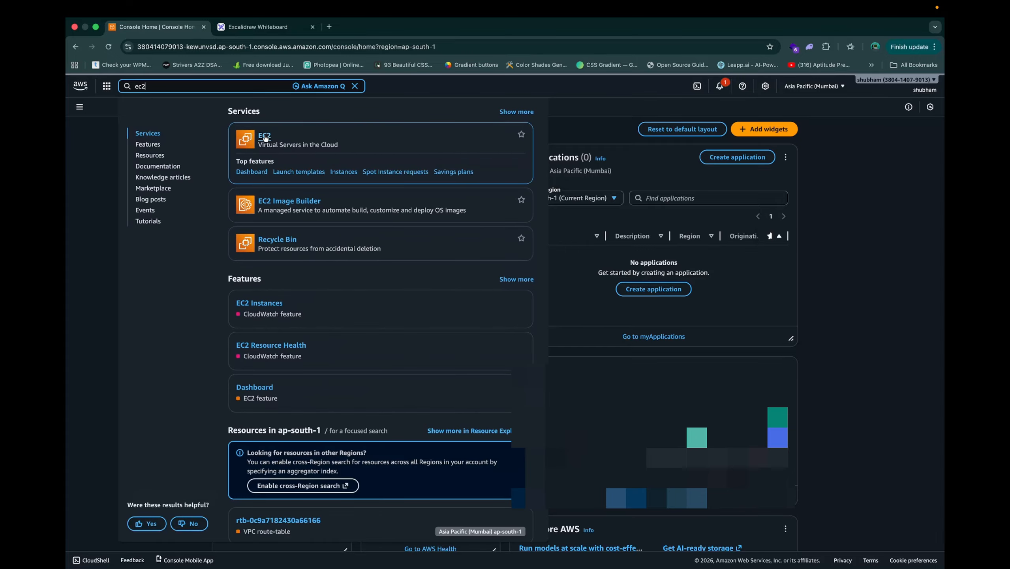
click(264, 135)
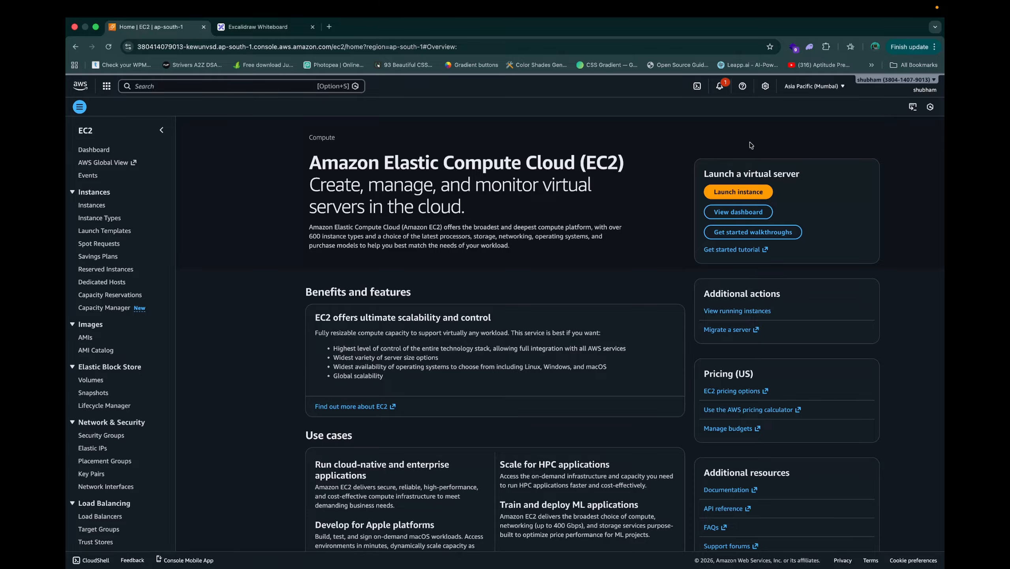
click(753, 199)
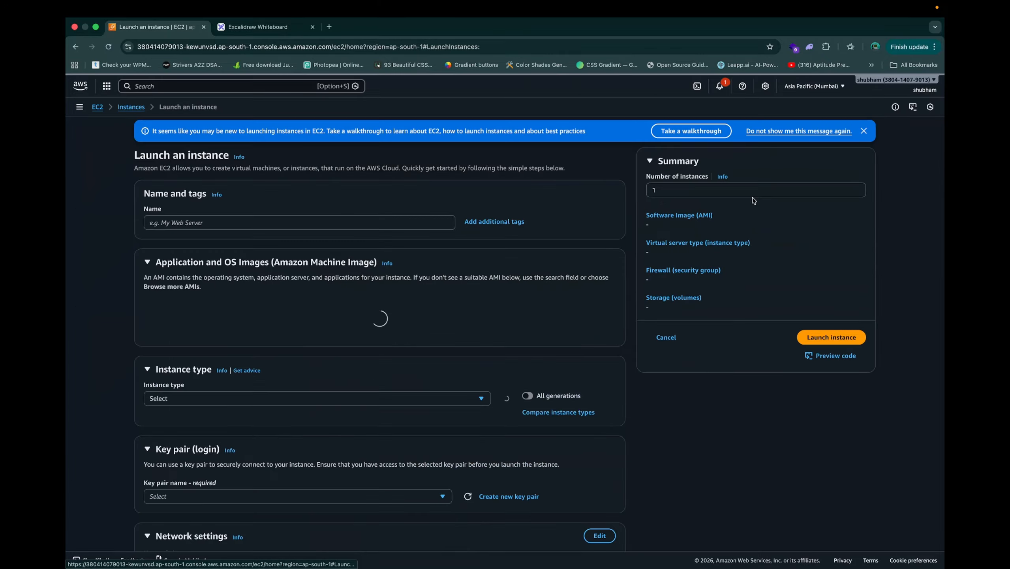
click(278, 222)
text(demo)
Review the launch form's machine image, architecture and instance type settings through to the key pair section.
scroll(176, 341, down, 2)
scroll(197, 338, down, 1)
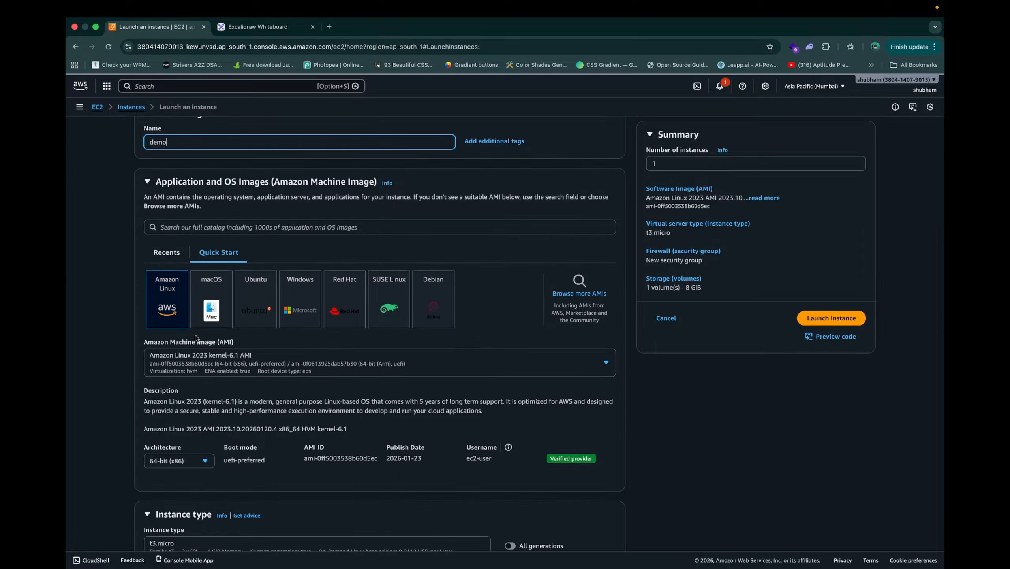
scroll(252, 410, down, 1)
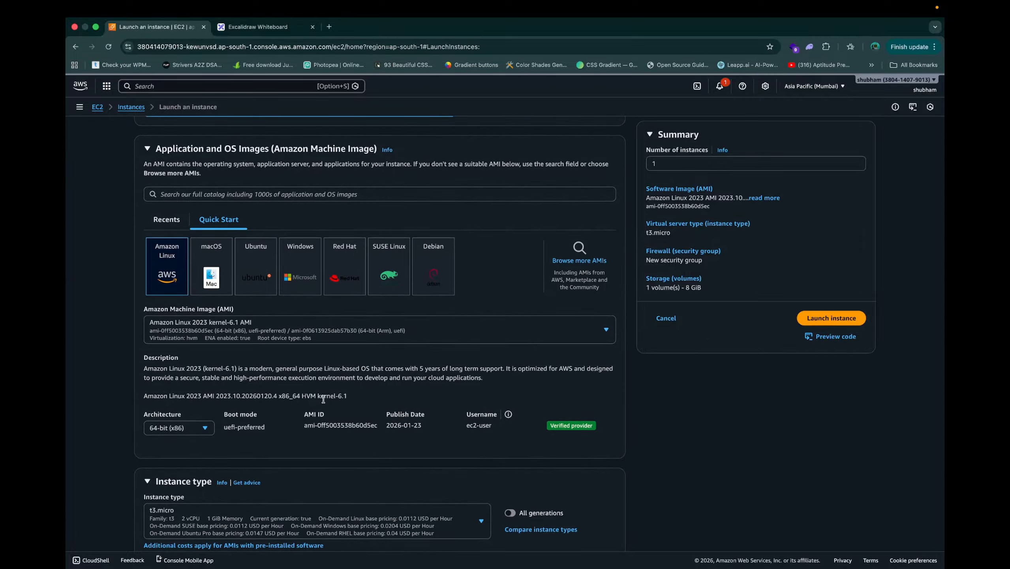
scroll(323, 399, down, 1)
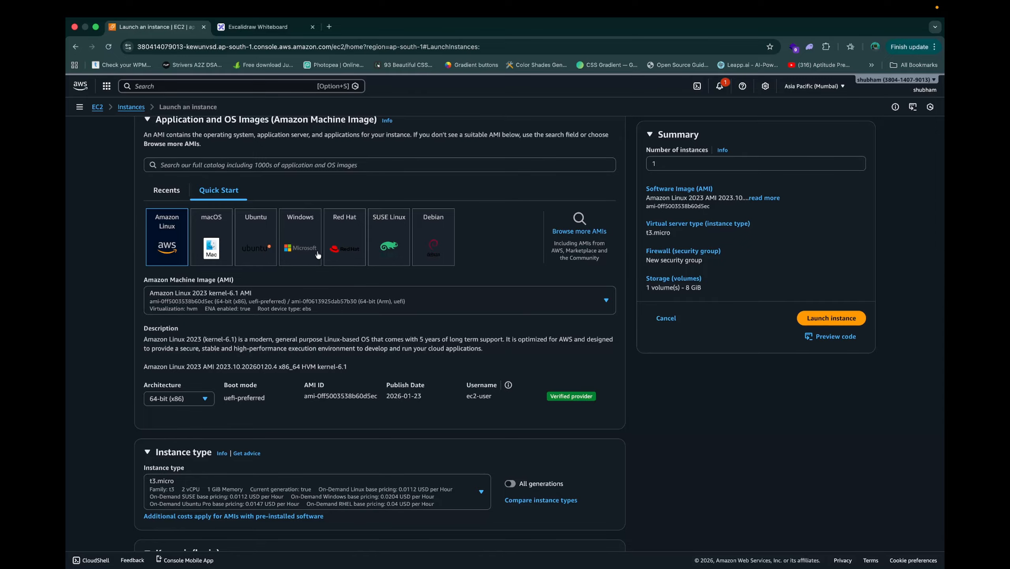
scroll(318, 255, down, 3)
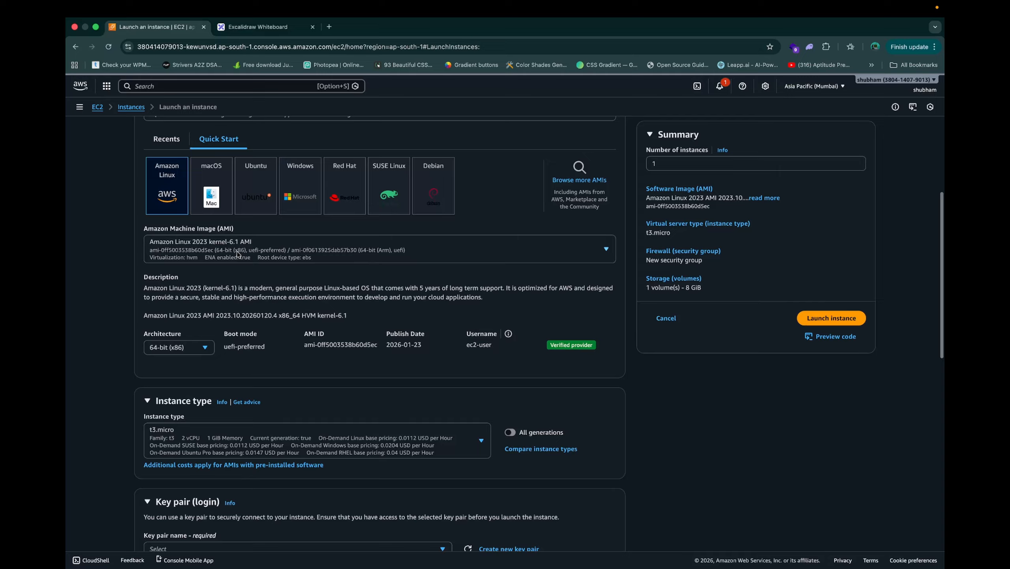
scroll(270, 282, down, 1)
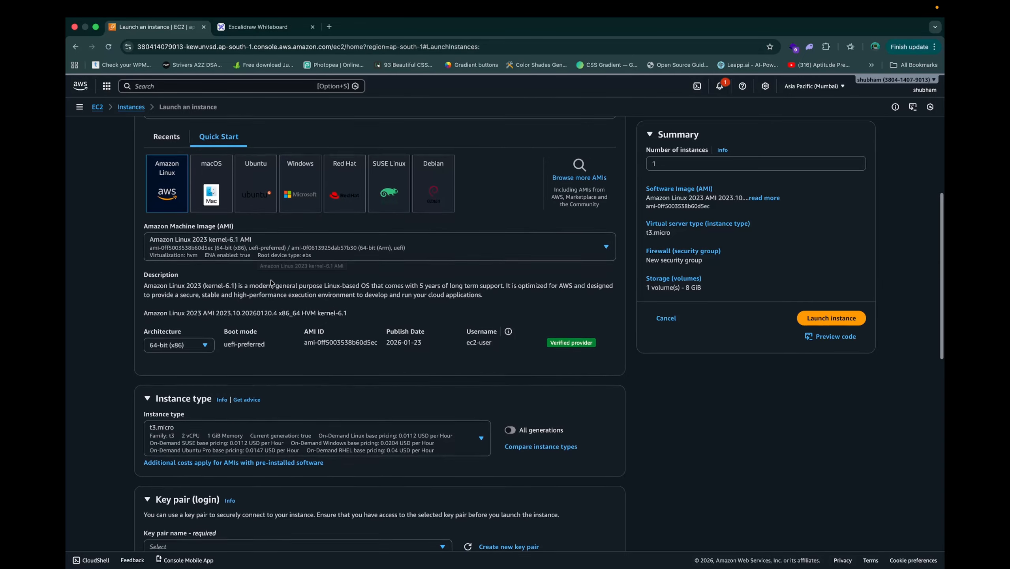
scroll(270, 282, down, 2)
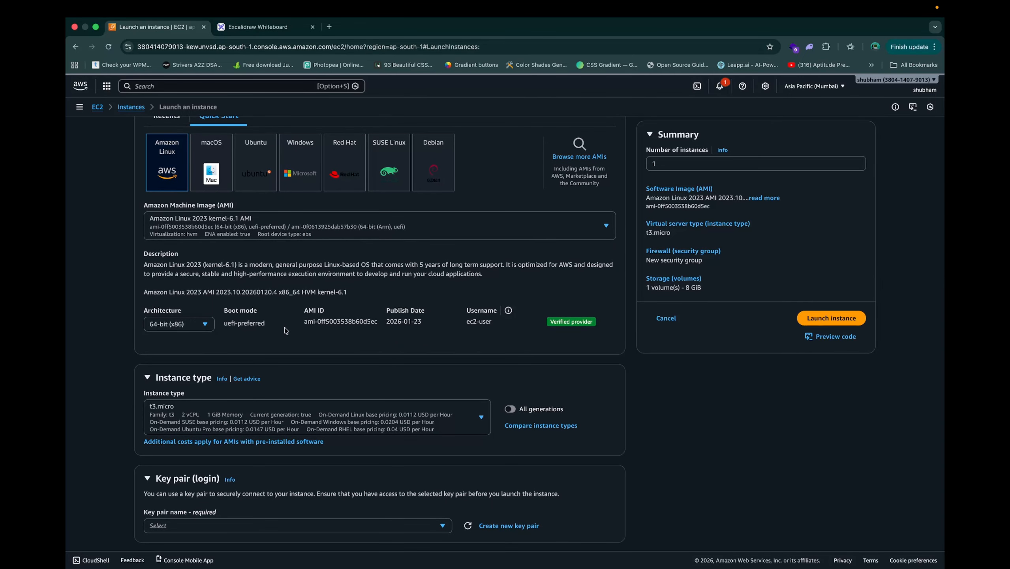
scroll(285, 330, down, 5)
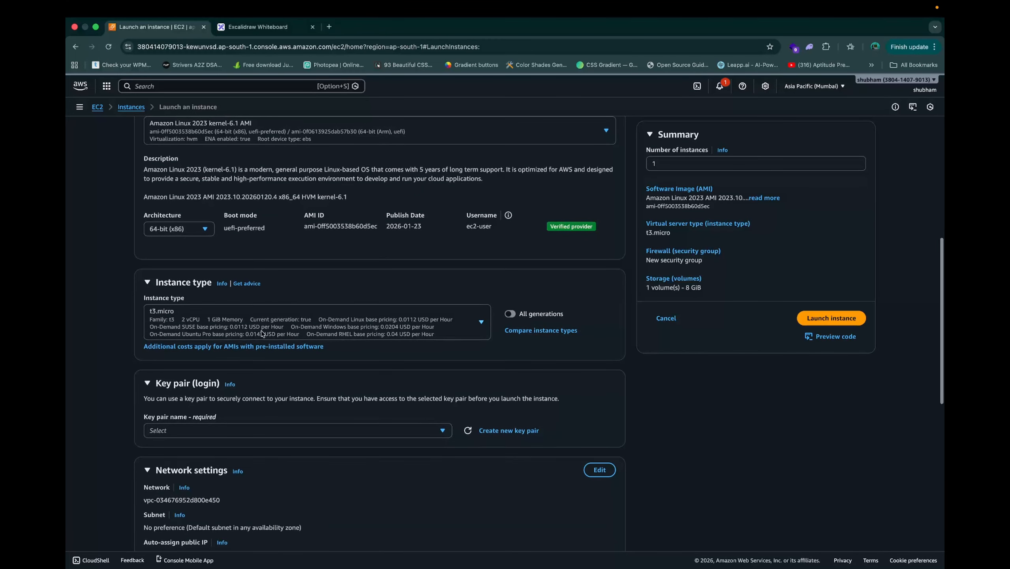
scroll(255, 373, down, 2)
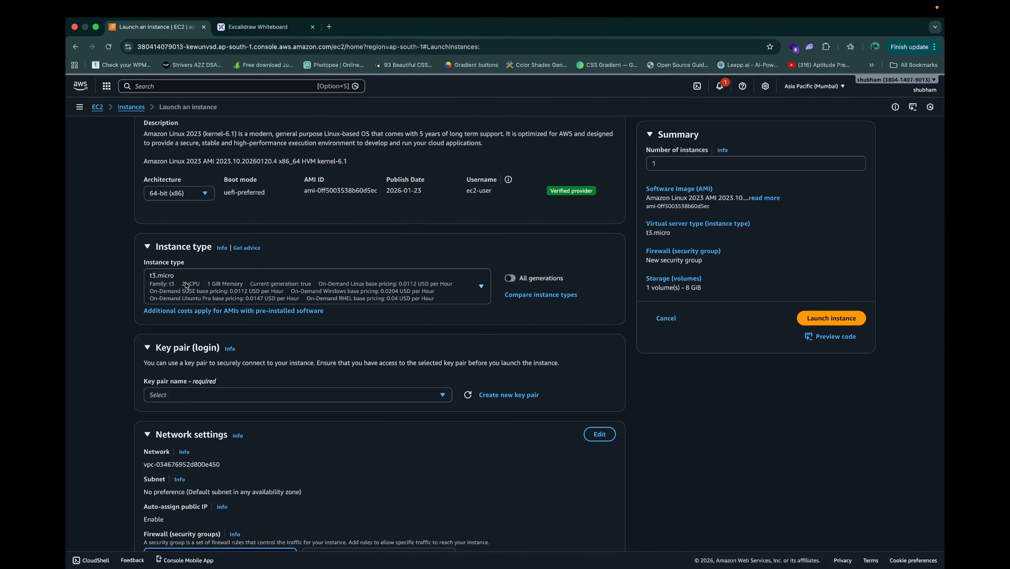
scroll(308, 311, down, 4)
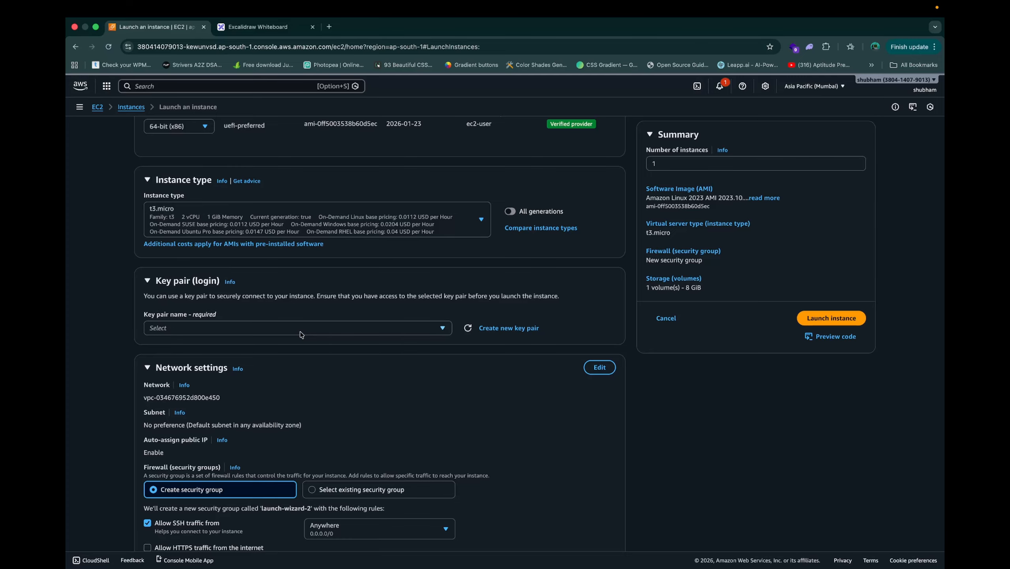
Switch to the Excalidraw whiteboard and draw a rectangle labelled ec2 below the notes, plus a smaller blank rectangle to its lower left.
click(253, 32)
scroll(358, 291, down, 2)
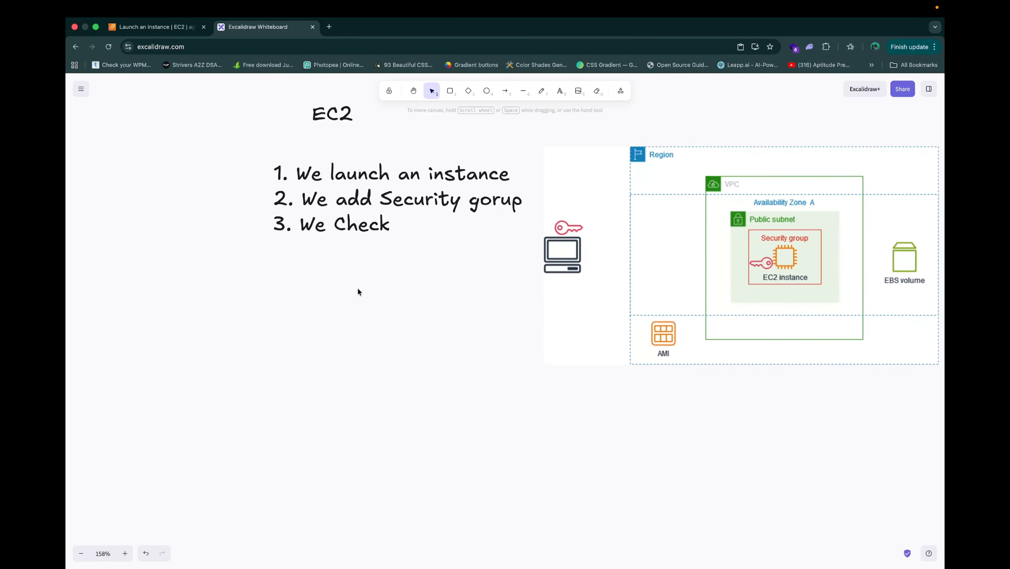
click(450, 91)
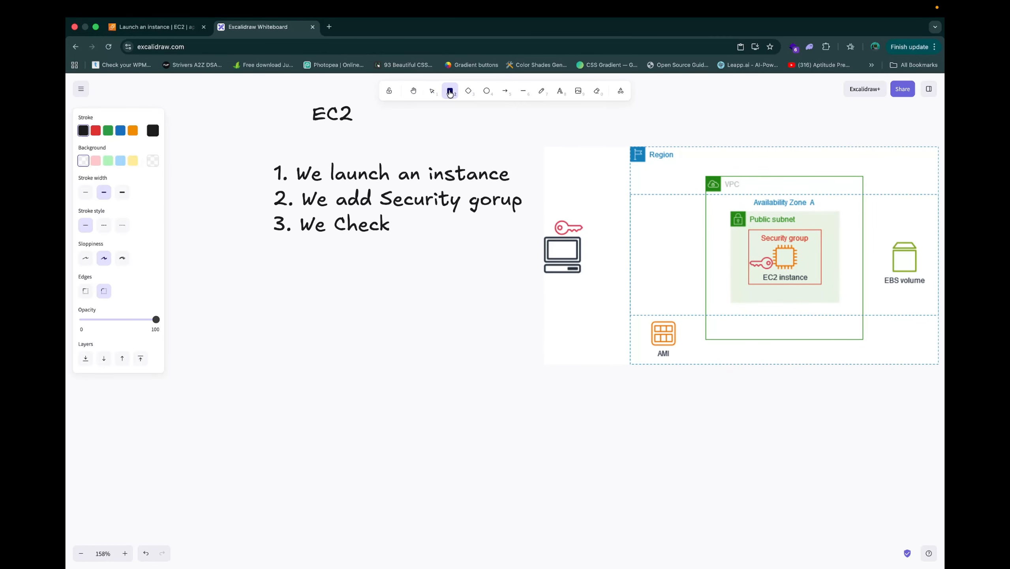
drag(371, 332, 512, 447)
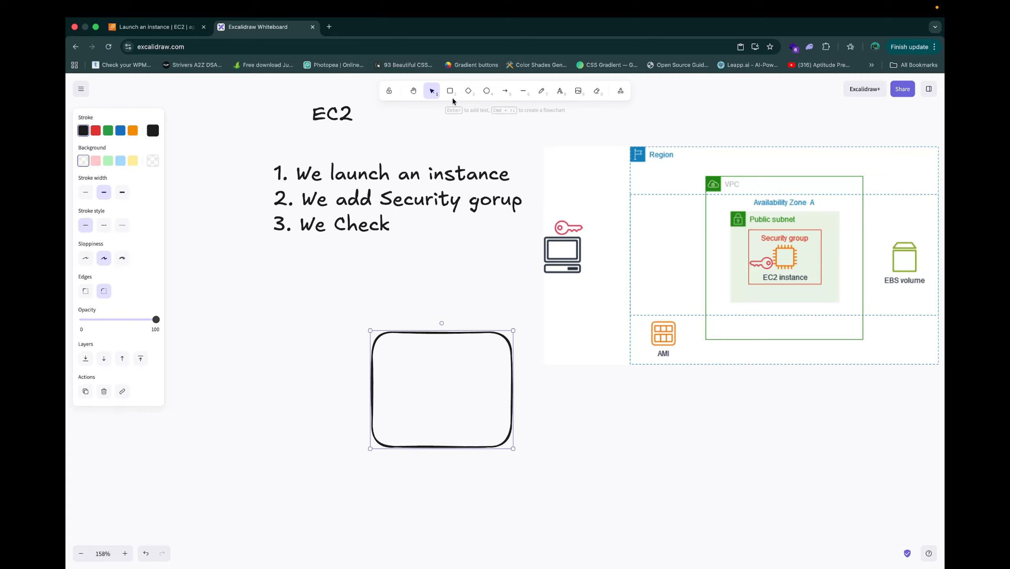
click(560, 90)
click(436, 378)
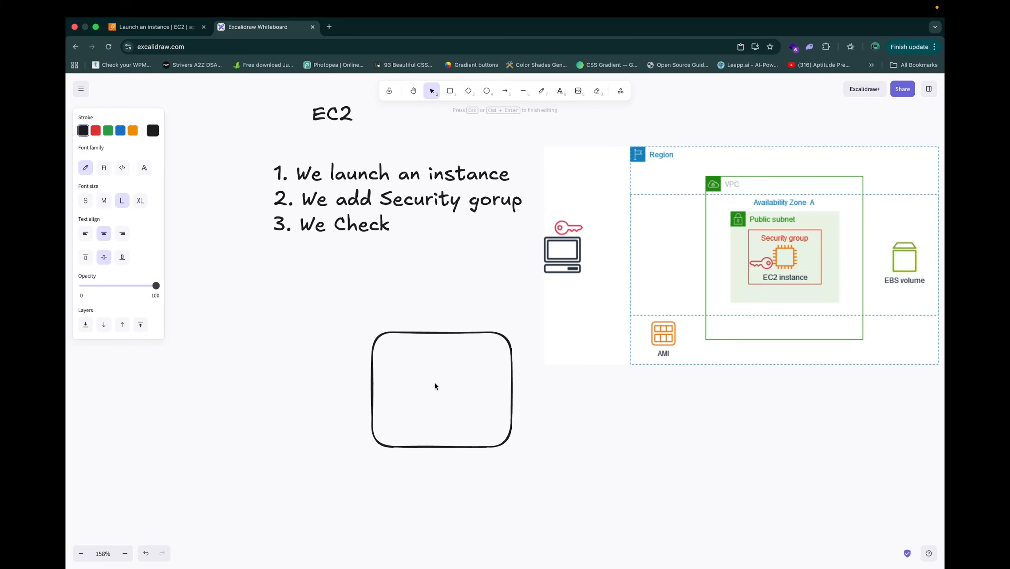
text(ec2)
click(451, 91)
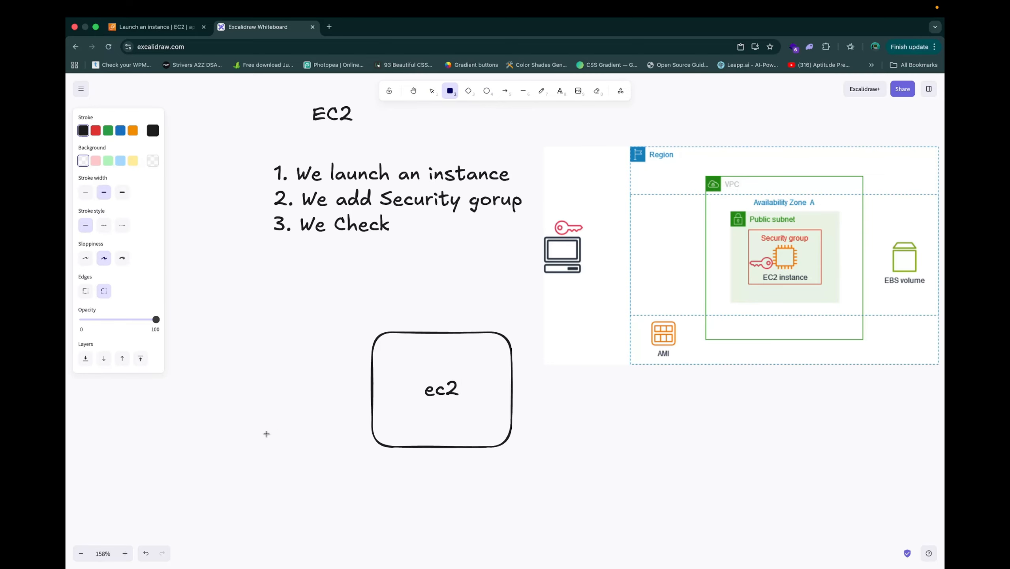
drag(224, 438, 320, 508)
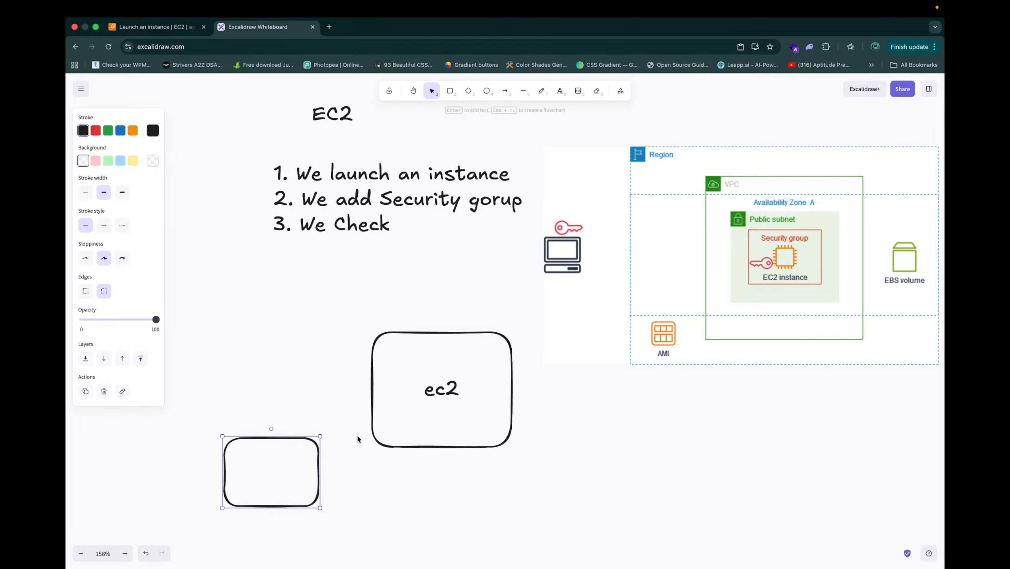
Return to the EC2 launch form and examine the existing key pairs and the options for creating a new one, including the .pem format.
click(169, 26)
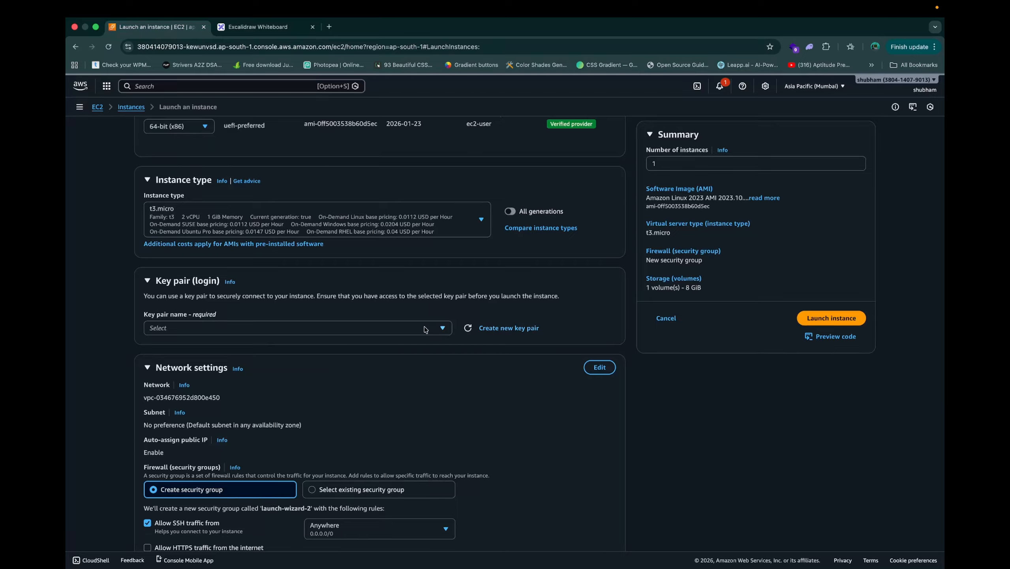
click(402, 330)
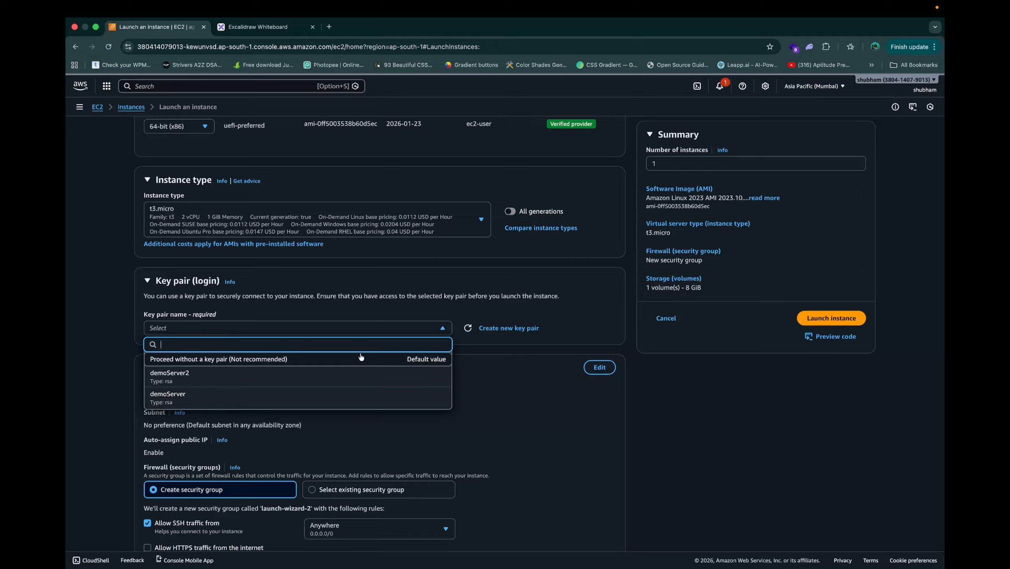
click(475, 319)
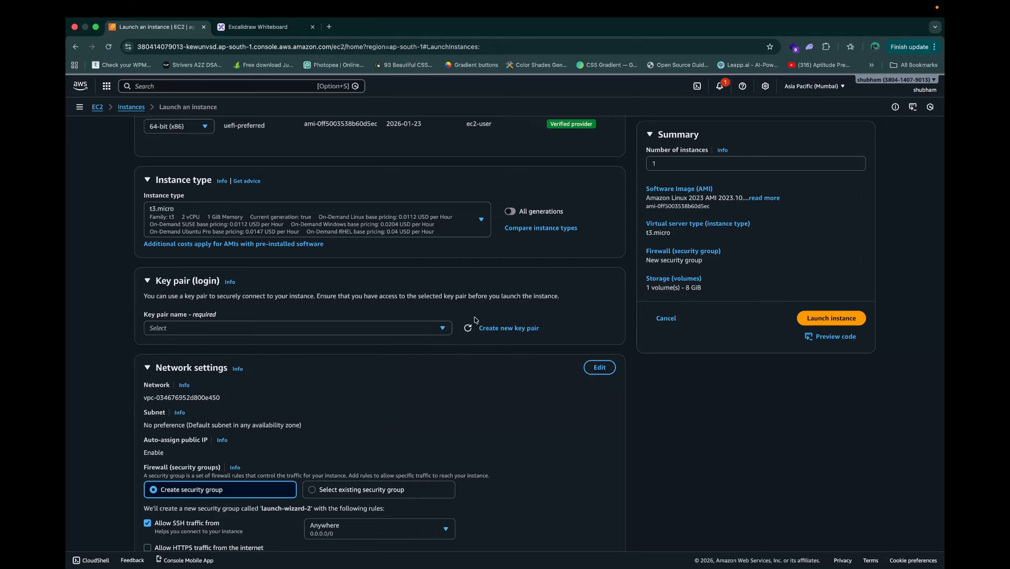
click(504, 328)
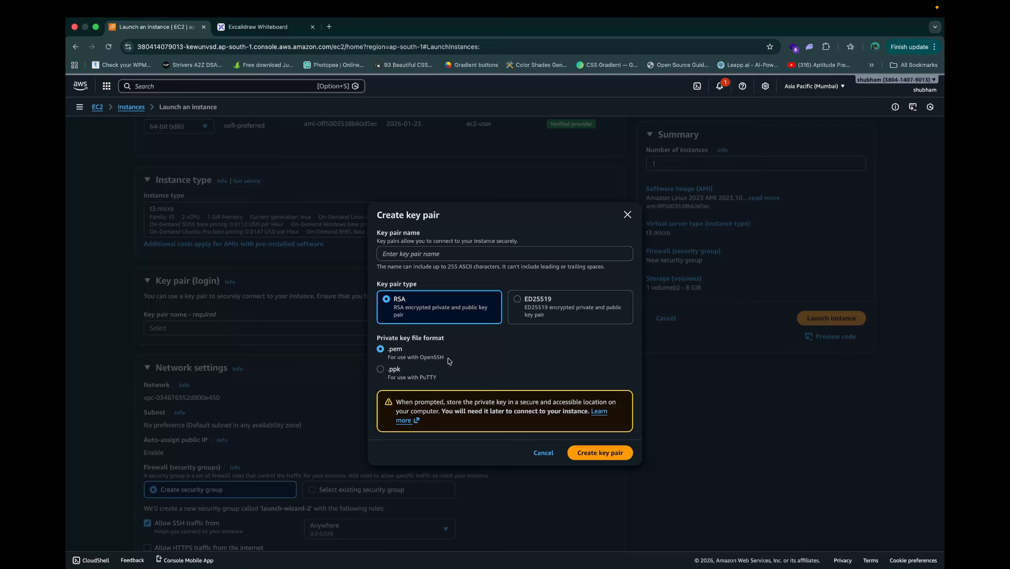
drag(442, 358, 386, 348)
click(505, 357)
click(627, 215)
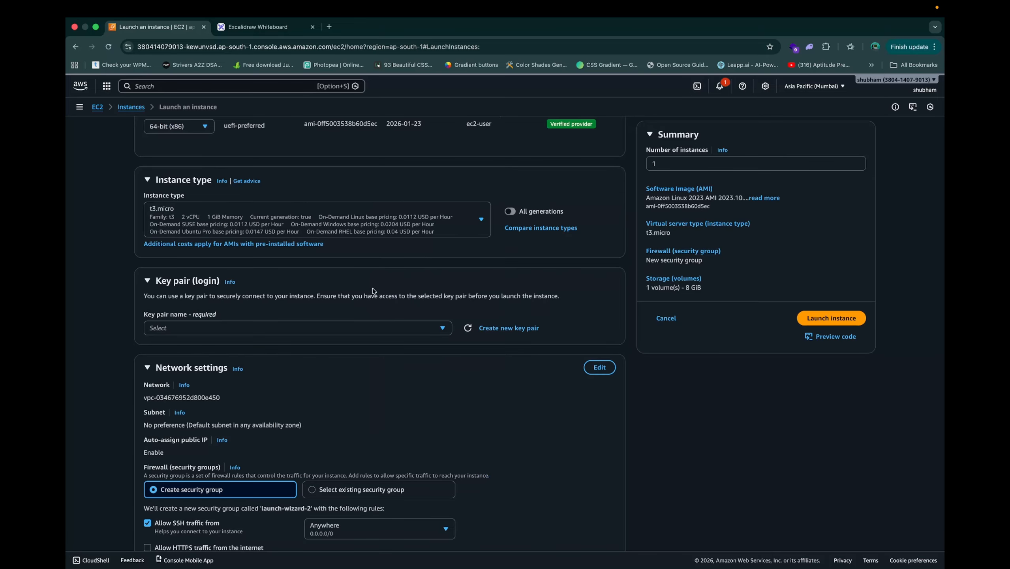
Choose the existing key pair demoServer2 for the instance login.
click(357, 330)
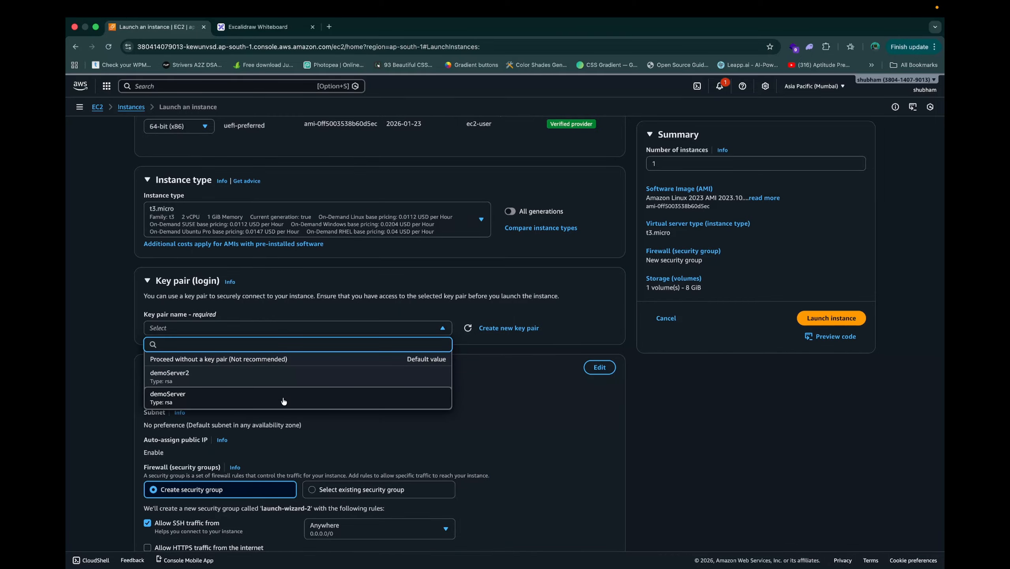
click(283, 398)
click(363, 333)
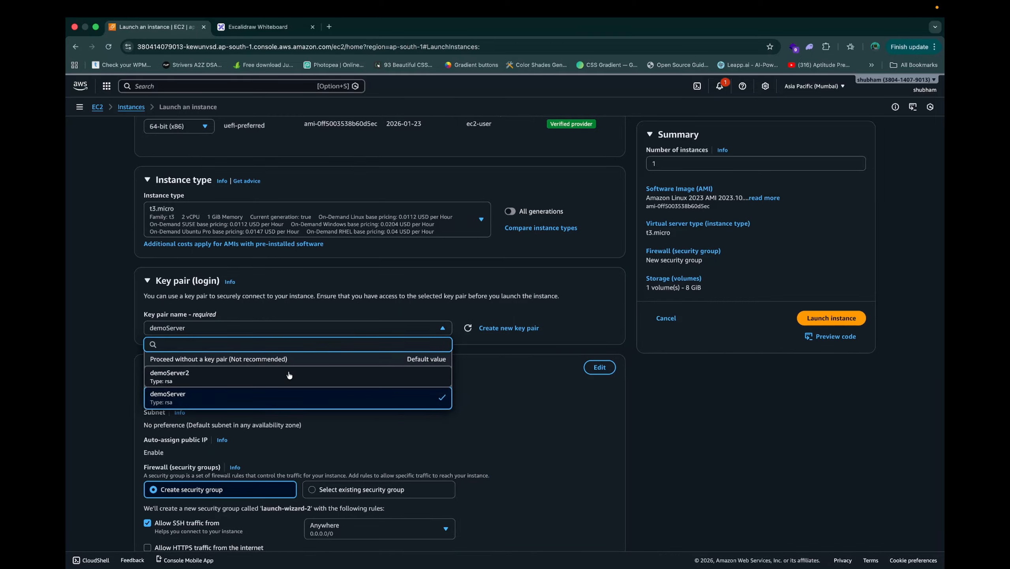
click(294, 380)
Switch the firewall setting to an existing security group and assign launch-wizard-1 to the instance.
scroll(416, 378, down, 5)
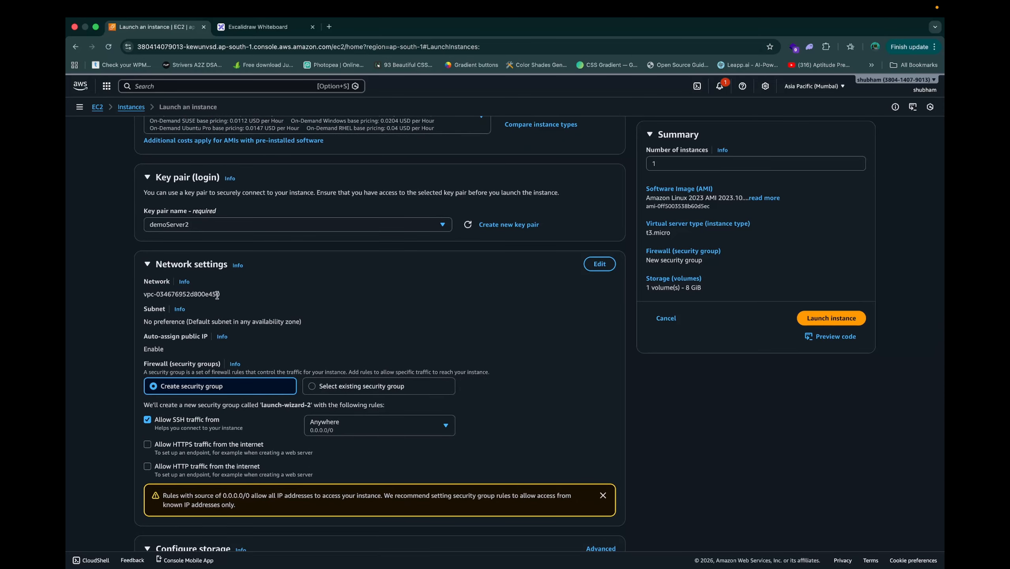
drag(231, 294, 143, 282)
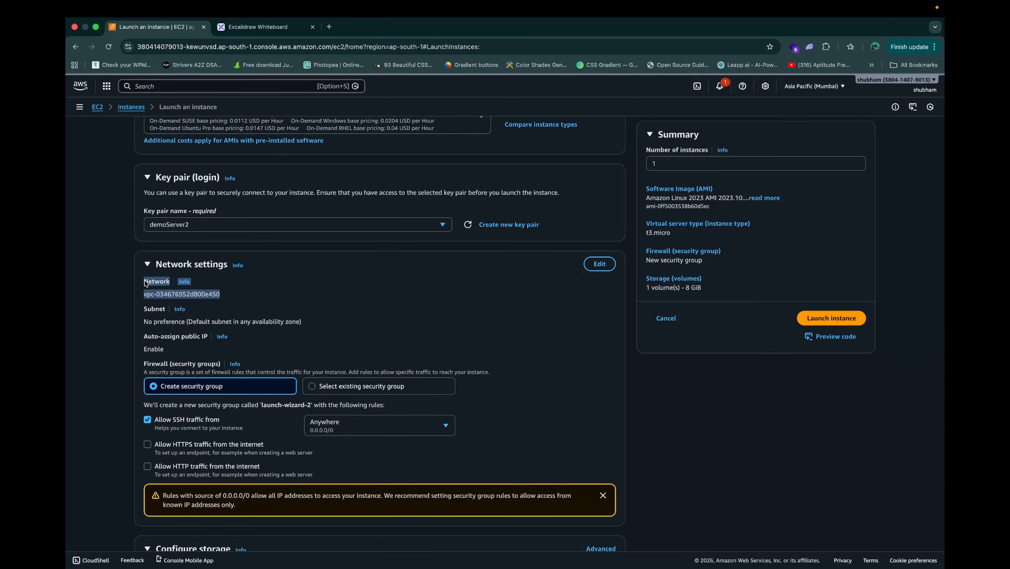
click(233, 339)
scroll(233, 339, down, 3)
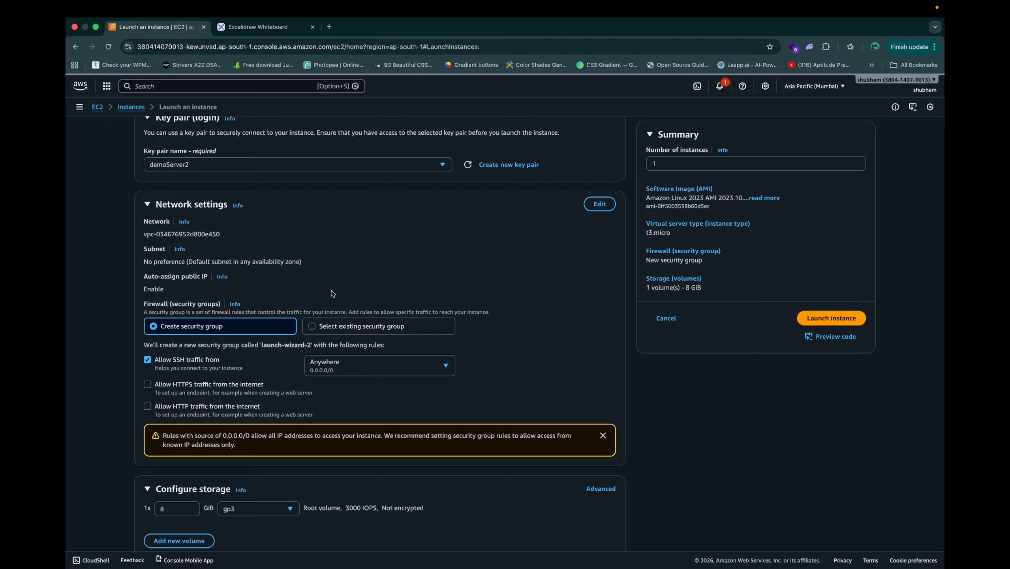
click(341, 326)
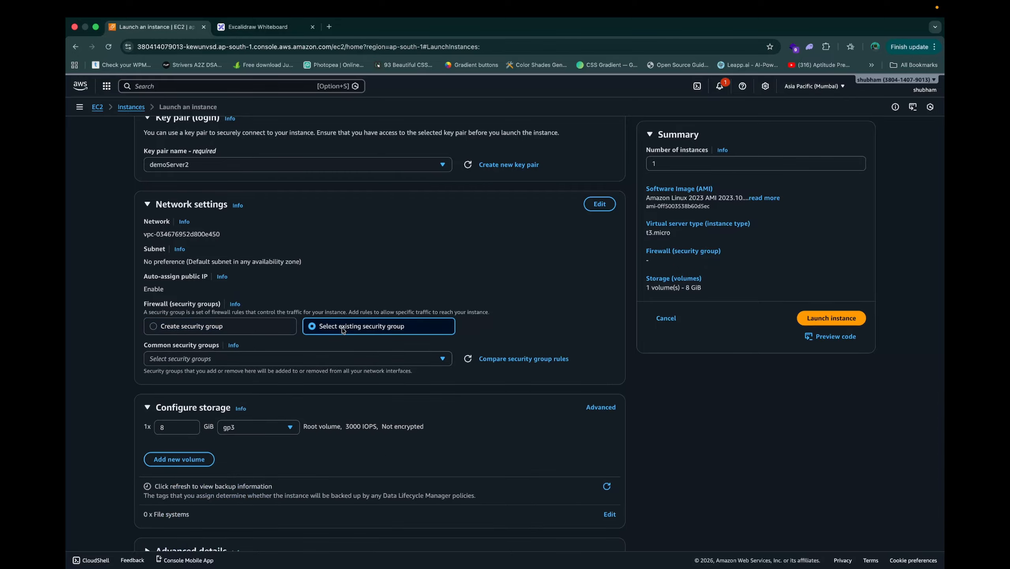
click(266, 360)
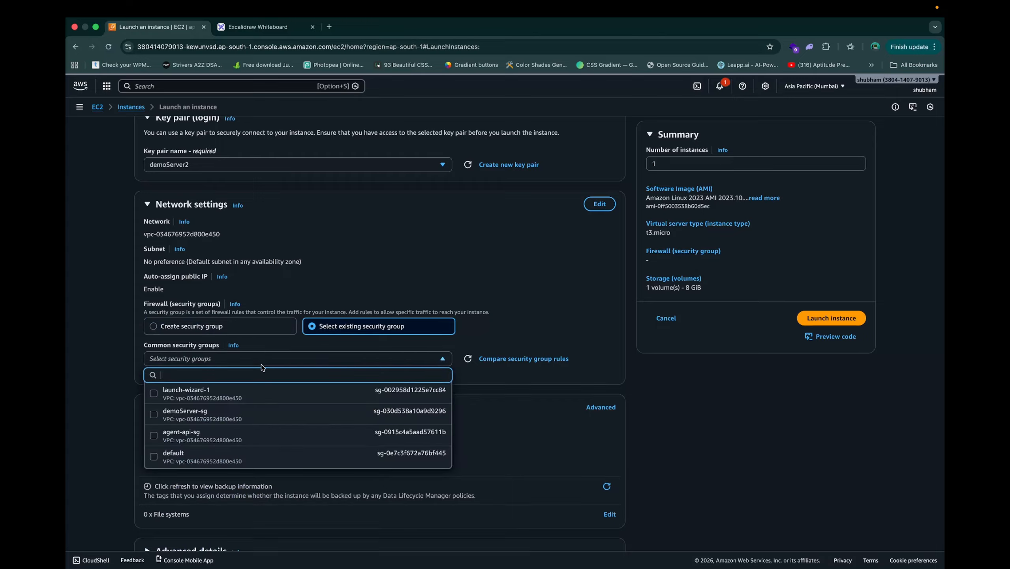
click(330, 289)
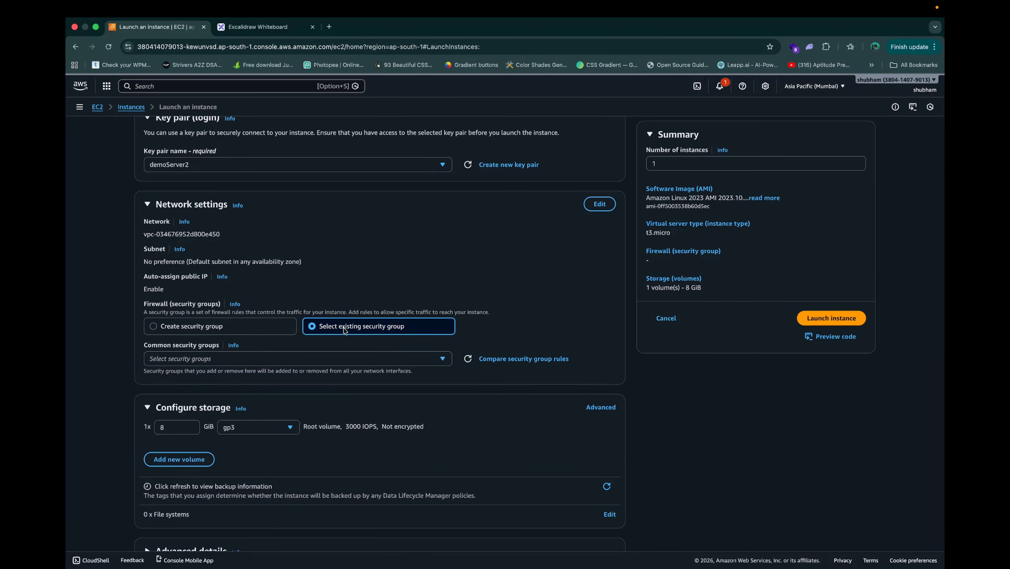
click(298, 359)
click(191, 399)
click(365, 300)
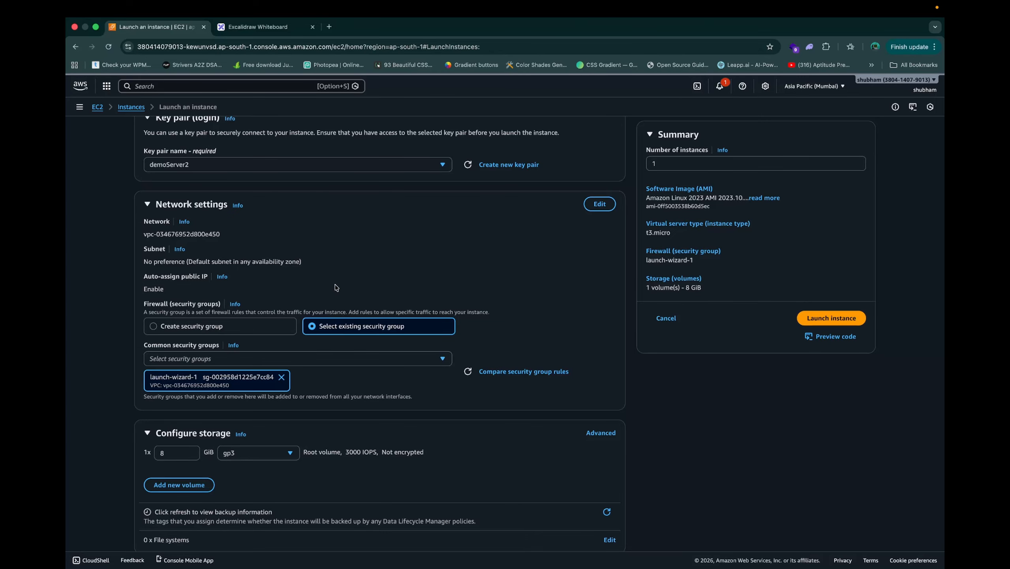
Open the EC2 Security Groups page in a new browser tab, keeping the launch form open.
scroll(327, 282, down, 1)
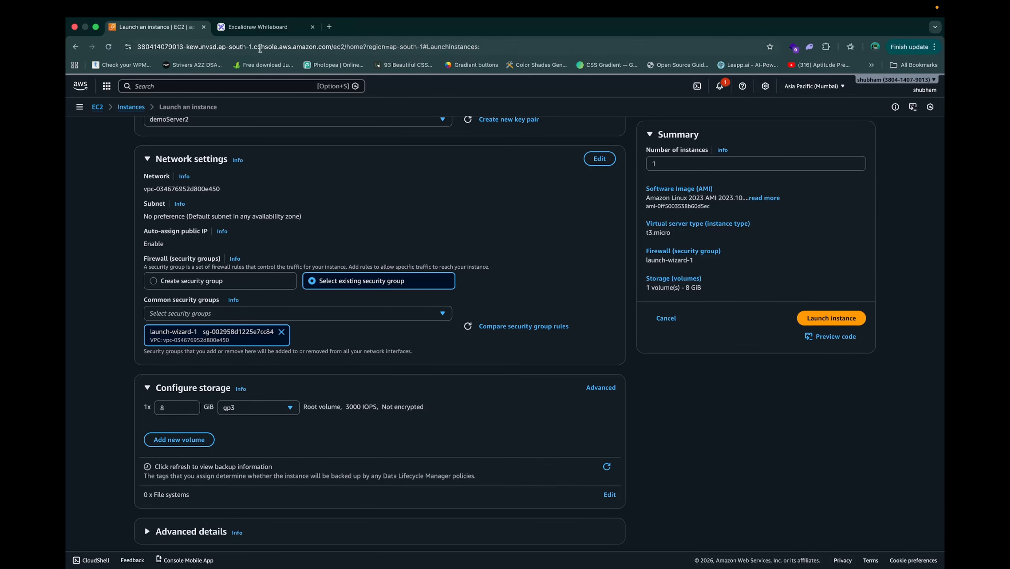
click(79, 107)
right_click(101, 434)
click(184, 306)
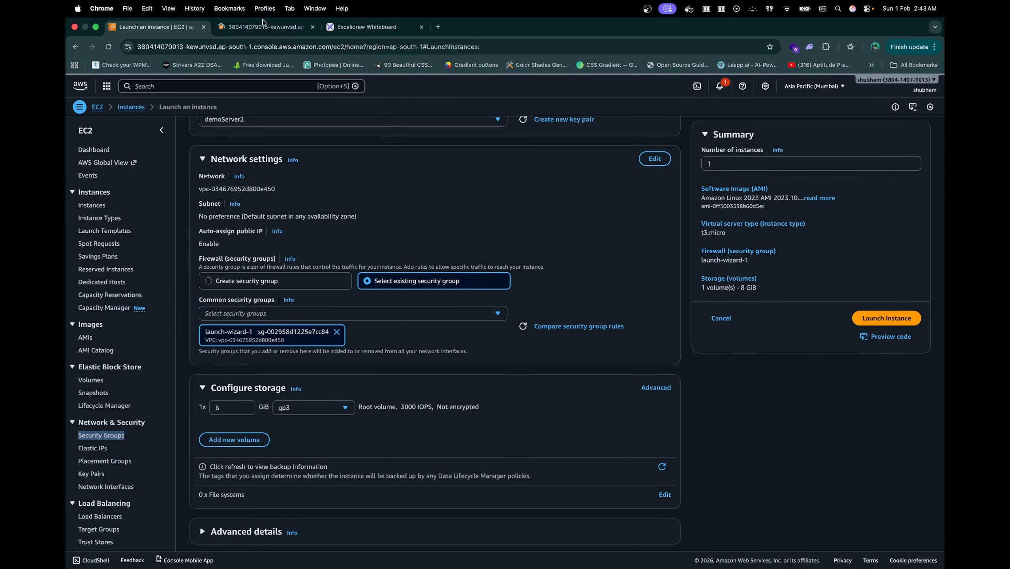
Open the details of the launch-wizard-1 security group from the Security Groups list.
click(263, 25)
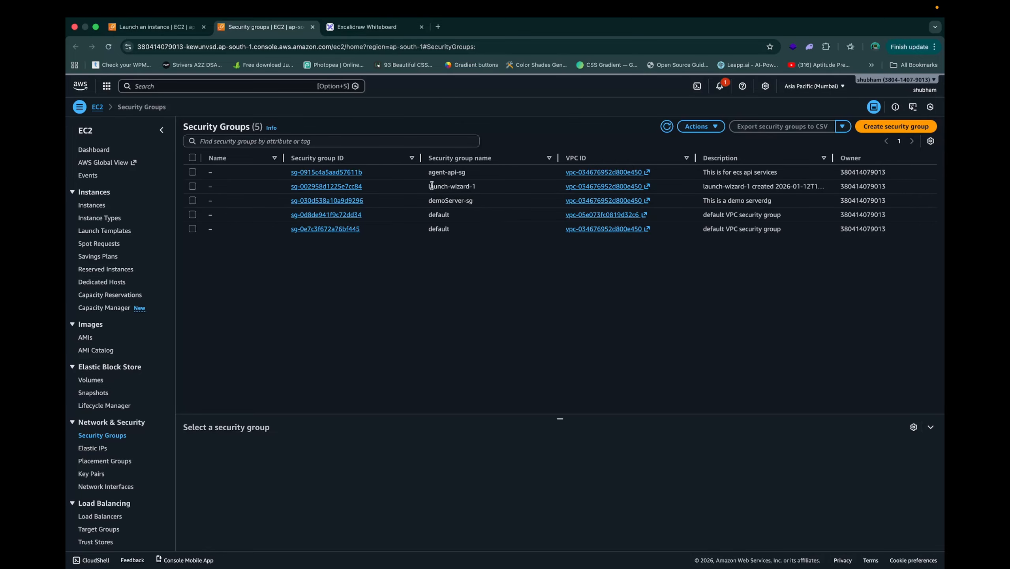
click(309, 187)
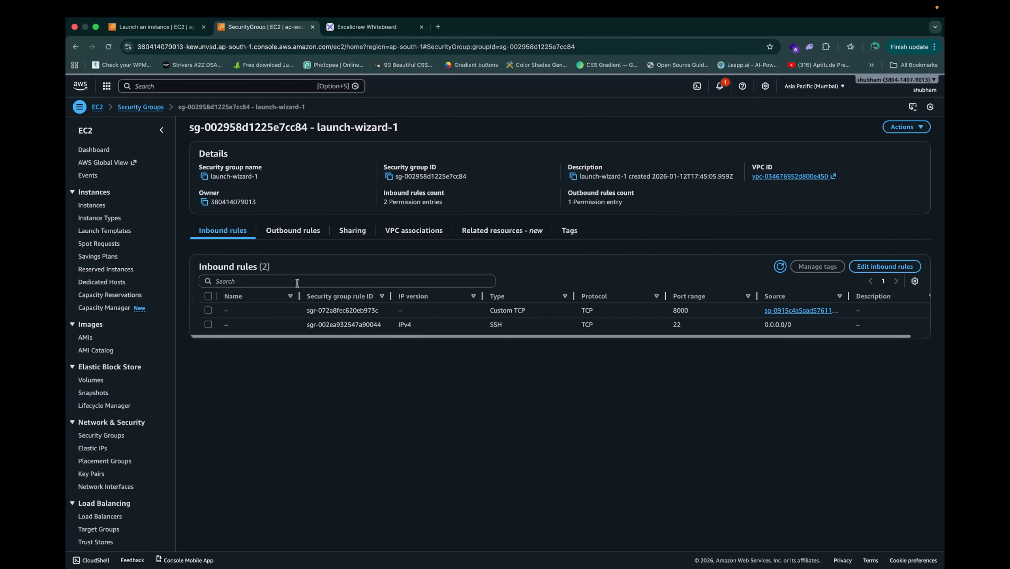
Switch to the Excalidraw whiteboard and draw a red rounded rectangle enclosing the ec2 box.
click(367, 27)
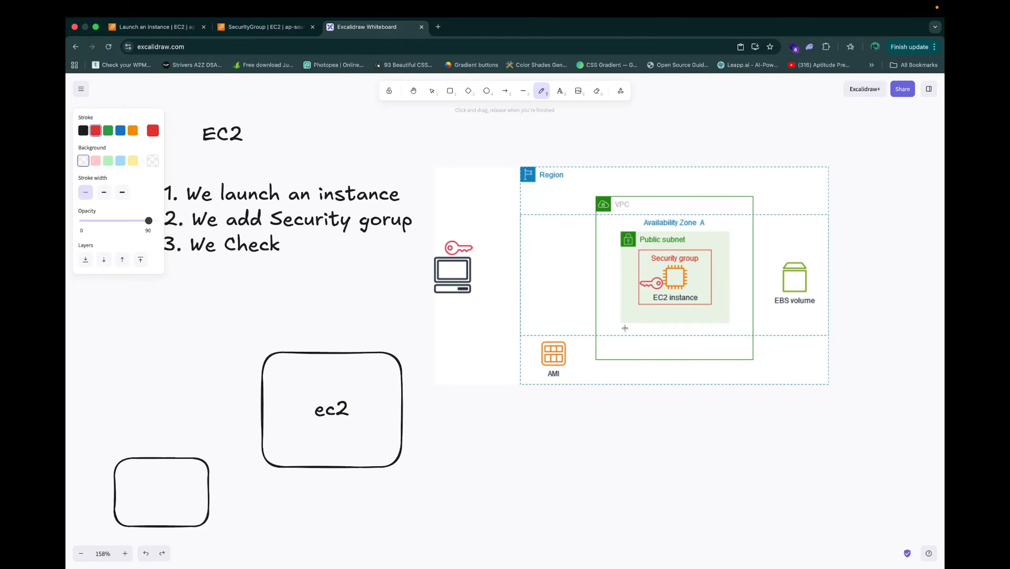
scroll(625, 328, down, 2)
scroll(625, 328, left, 2)
scroll(624, 328, left, 2)
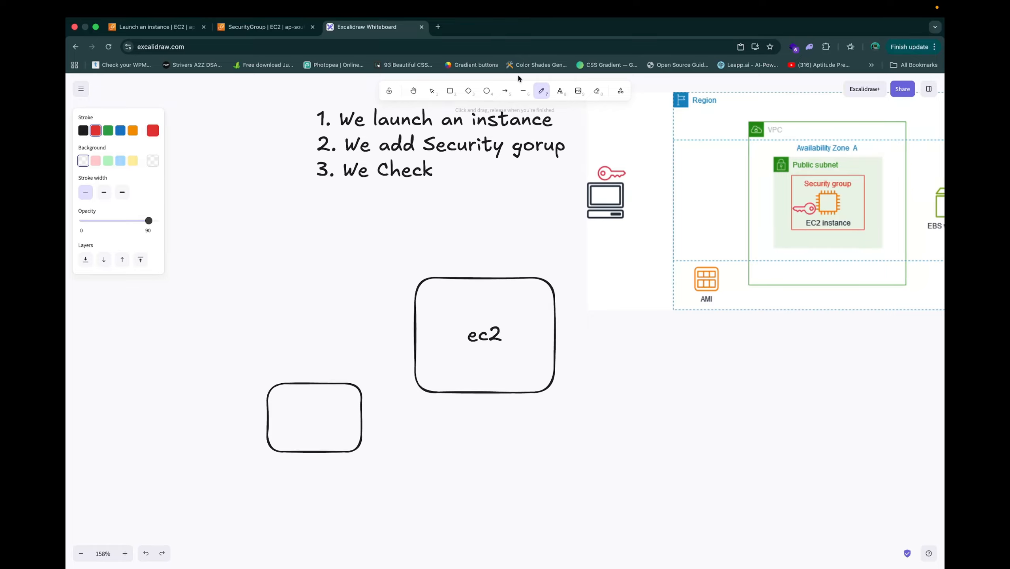
click(468, 96)
click(450, 90)
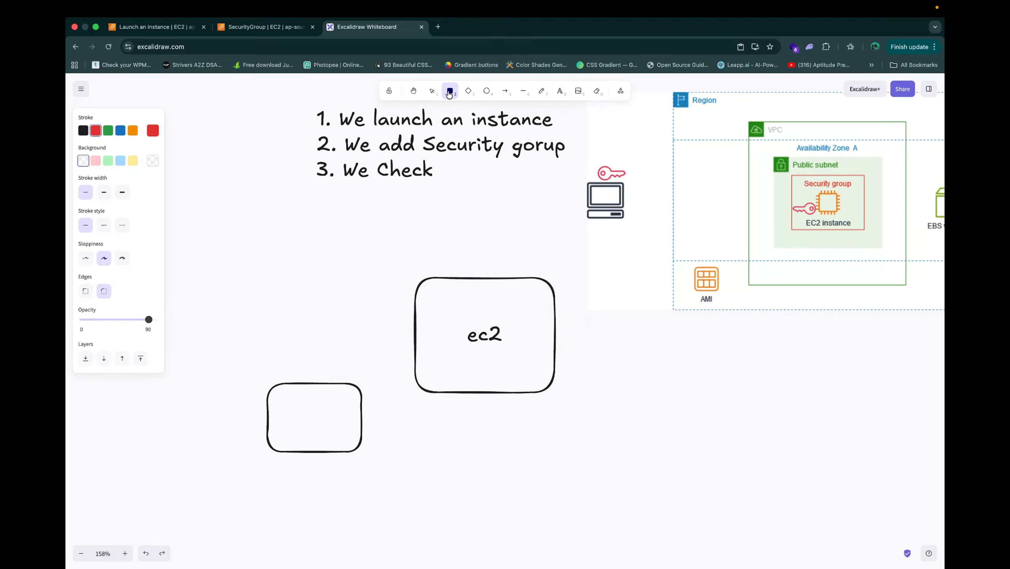
drag(388, 258, 588, 425)
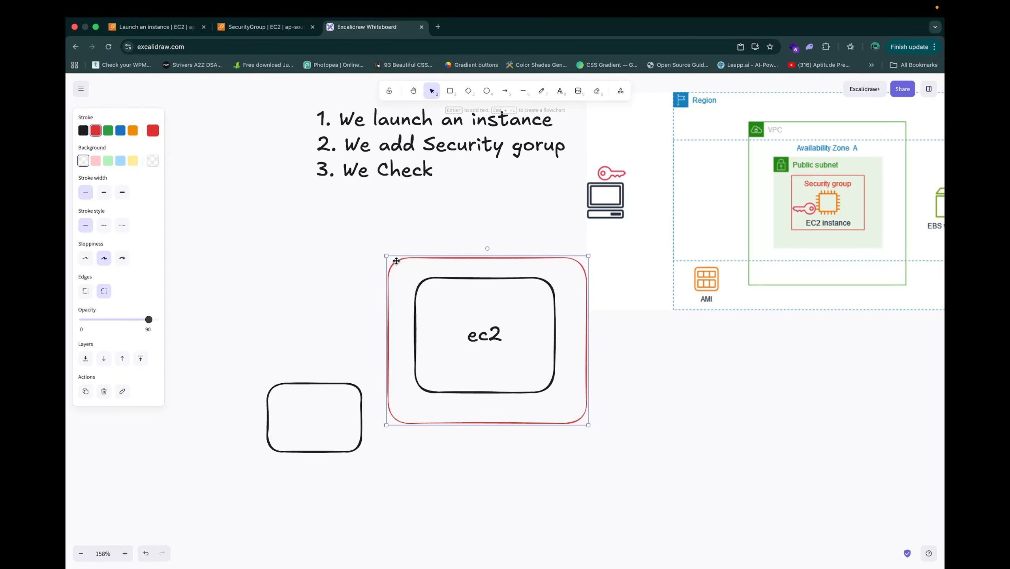
Return to the launch-wizard-1 security group and examine its inbound rules for ports 22 and 8000.
click(262, 26)
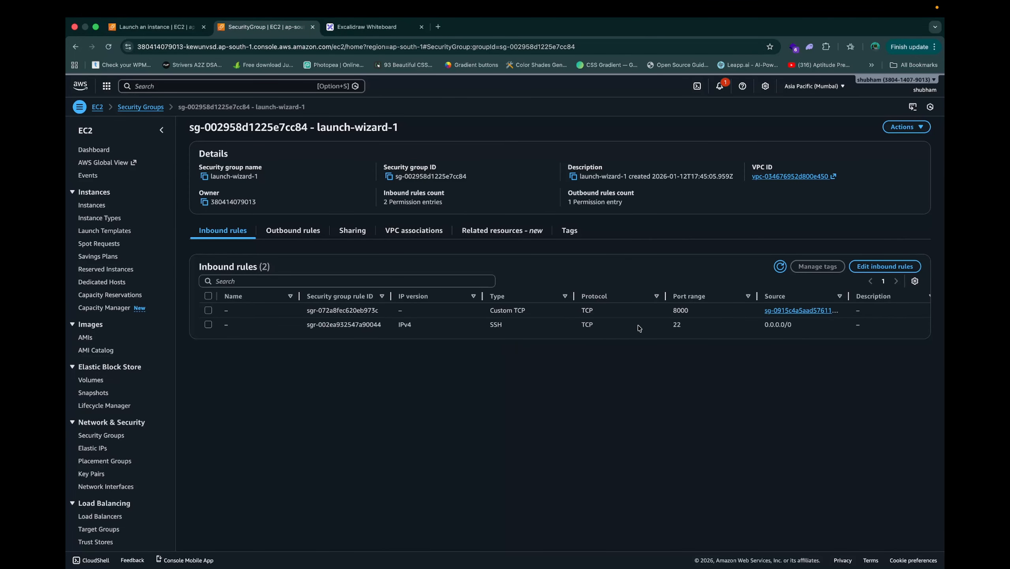
click(692, 327)
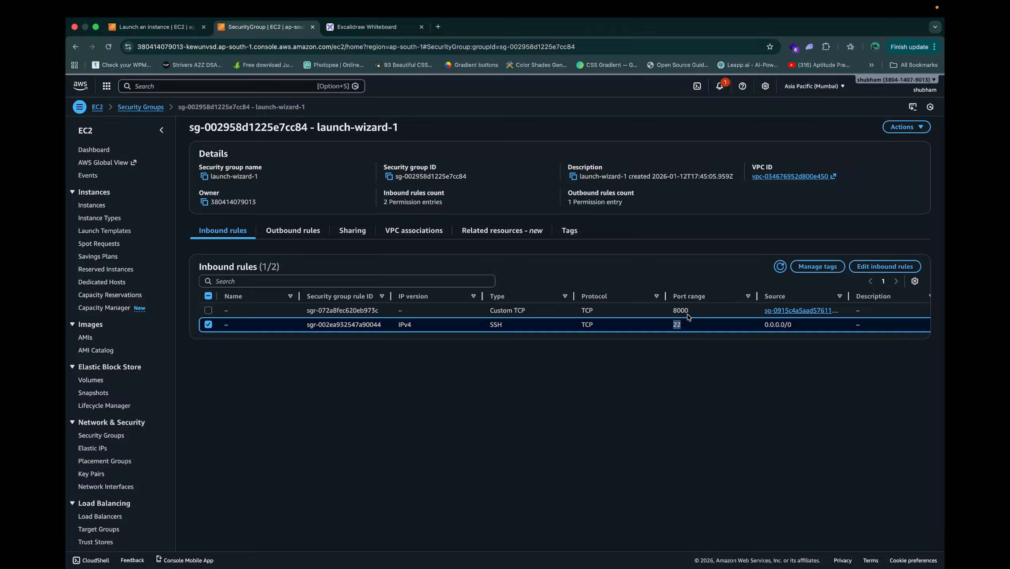
drag(694, 309, 667, 310)
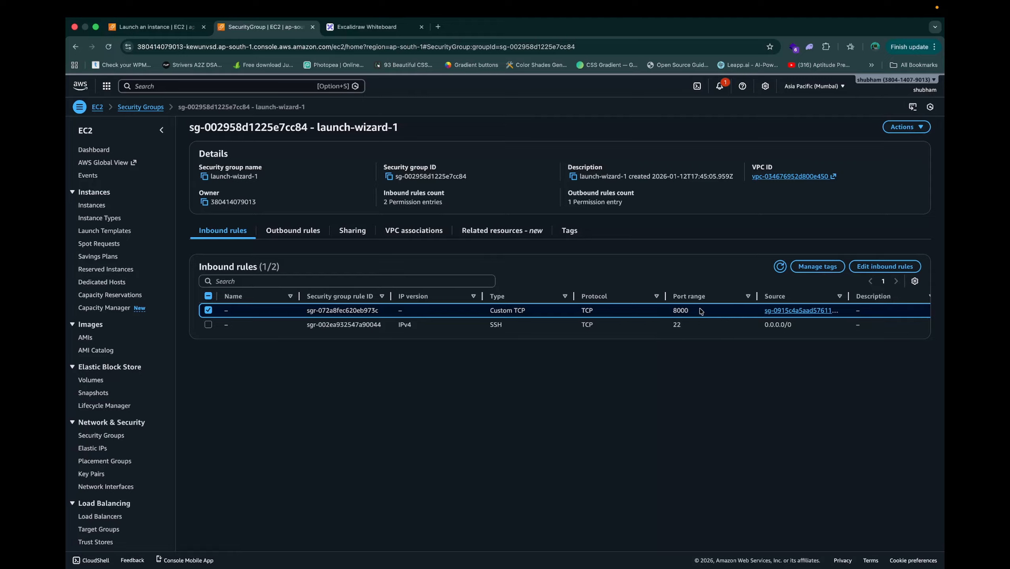
drag(695, 315, 661, 318)
click(688, 325)
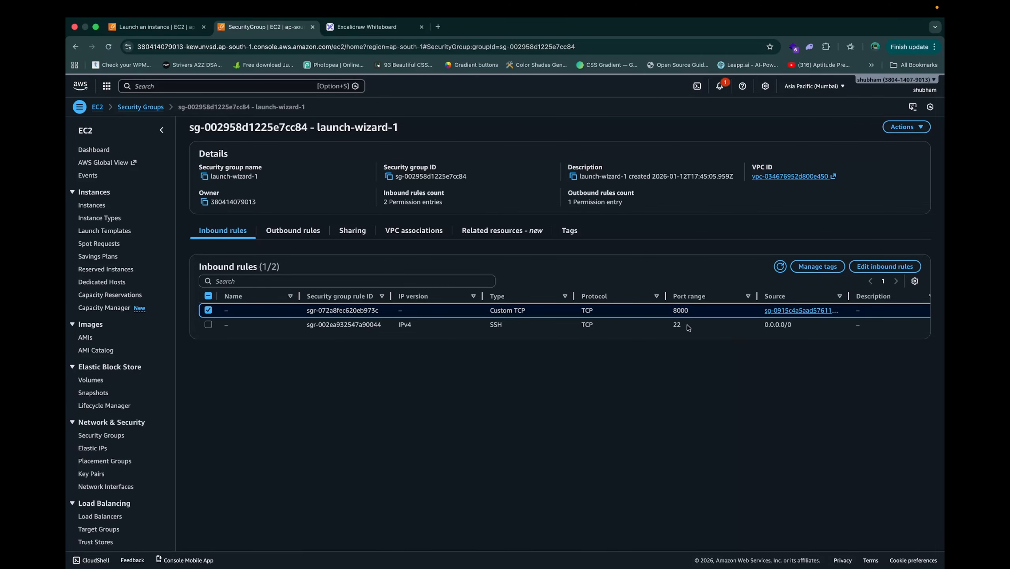
click(208, 310)
Add a Custom TCP inbound rule to launch-wizard-1 for port 80 with source 0.0.0.0/0 and save the rules.
click(868, 268)
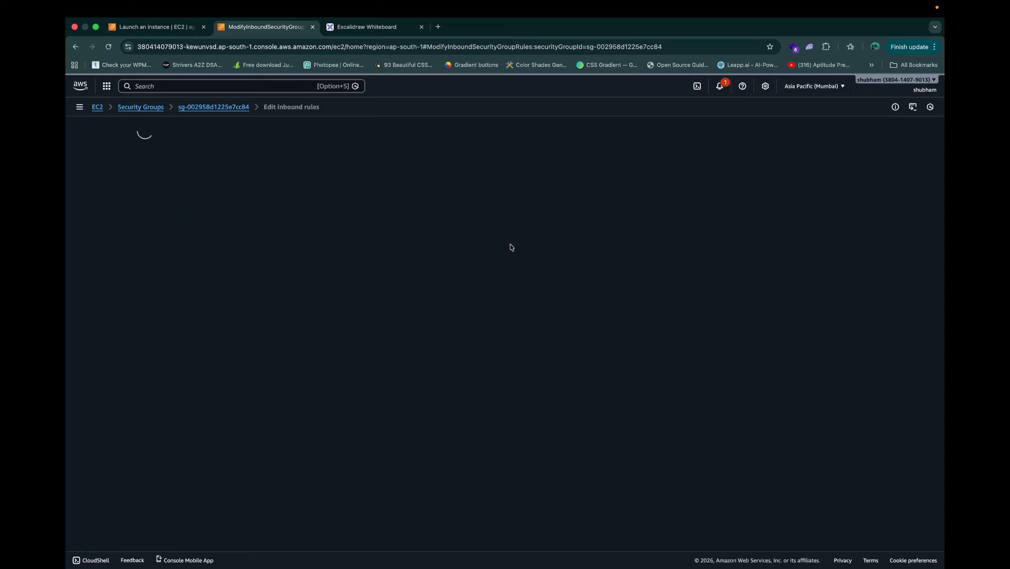
click(165, 259)
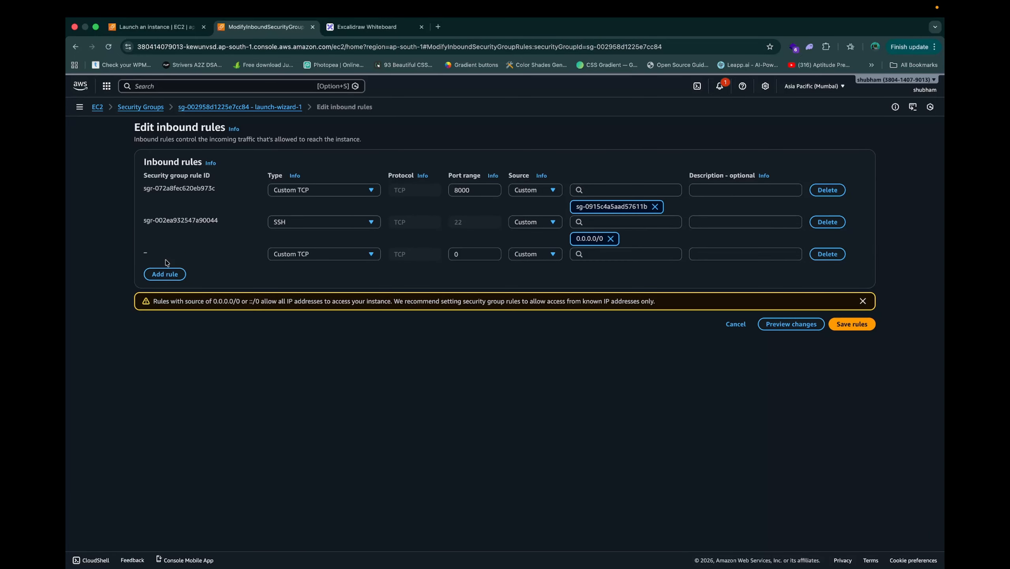
click(462, 253)
click(608, 255)
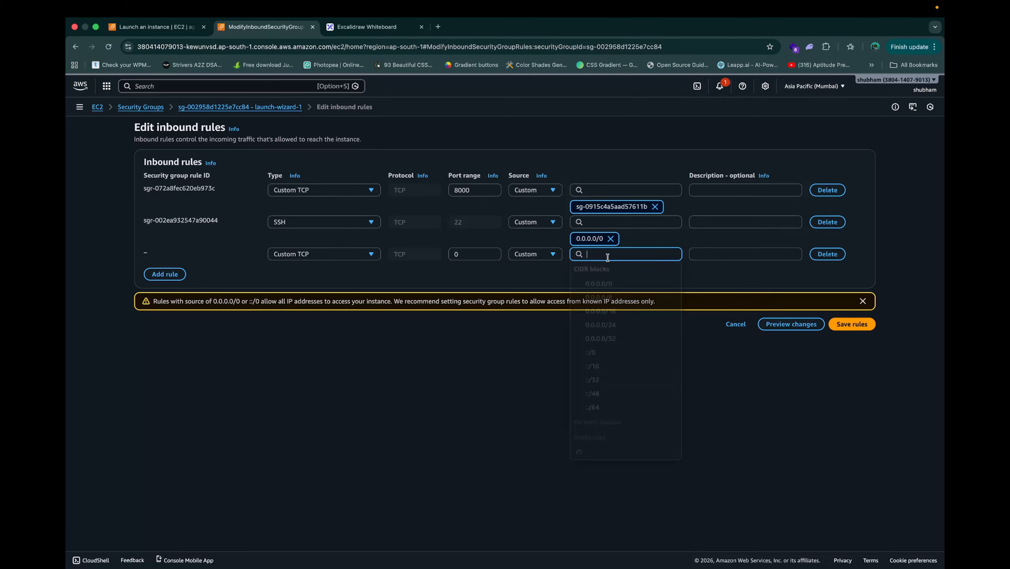
click(601, 282)
click(472, 253)
key(BackSpace)
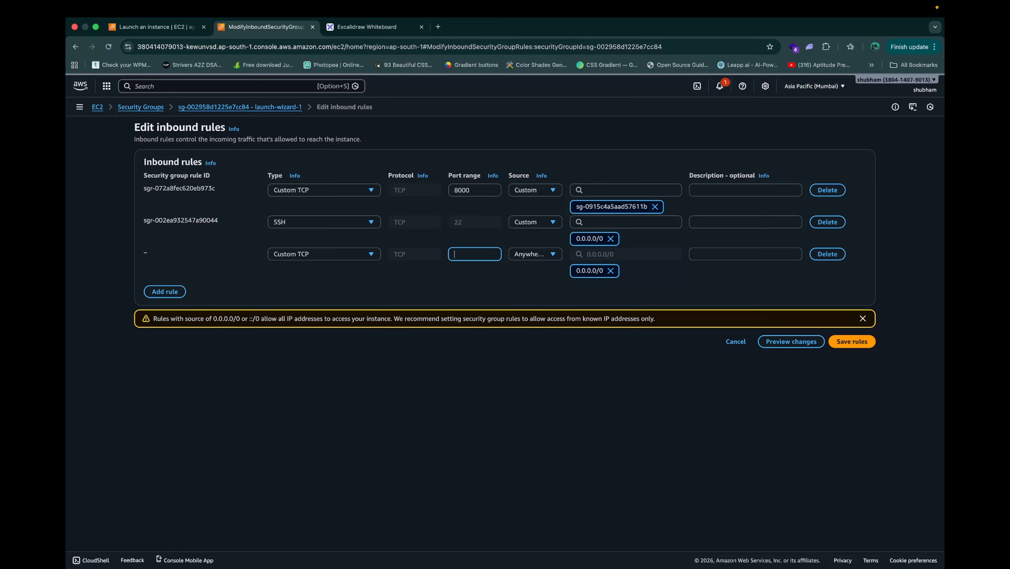
text(80)
click(856, 341)
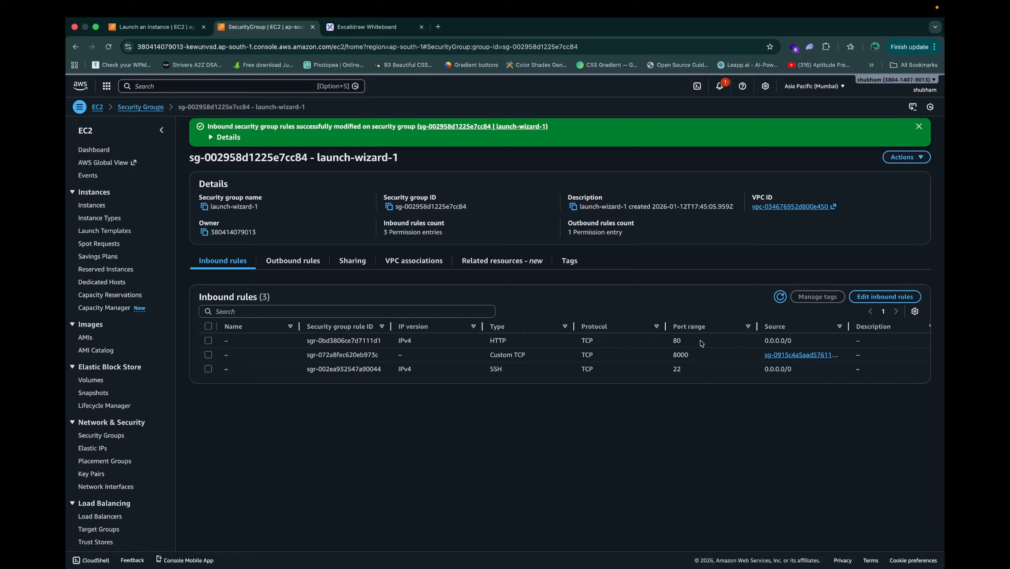
drag(685, 343, 670, 342)
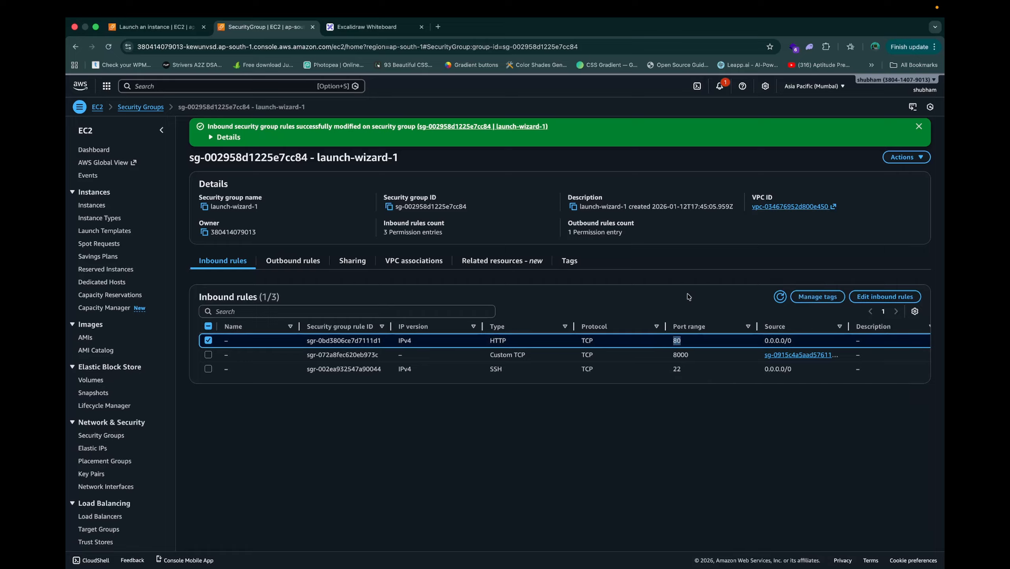
click(689, 342)
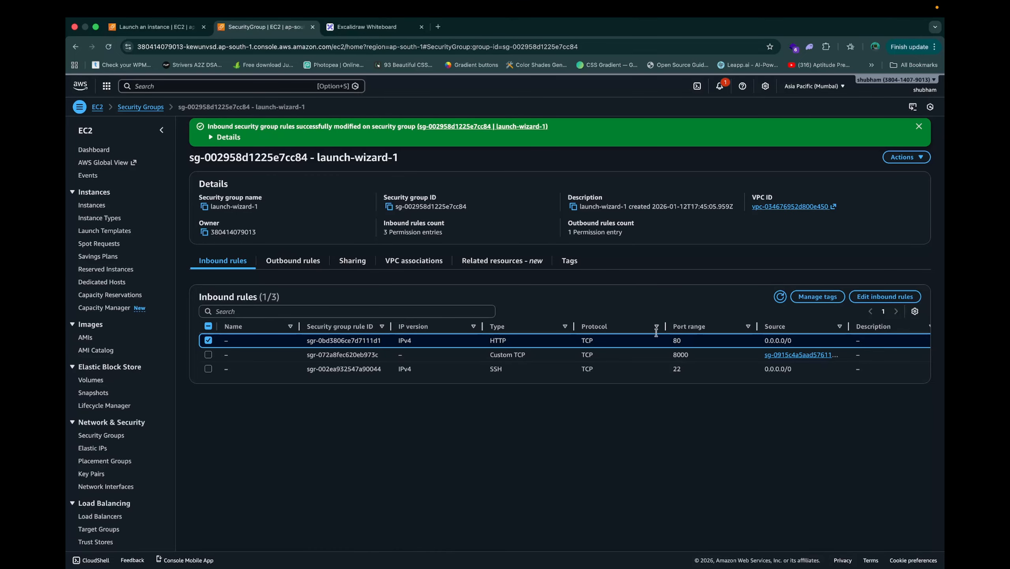
On the Excalidraw whiteboard, move the small empty box farther away from the red rectangle around ec2.
click(370, 28)
click(313, 419)
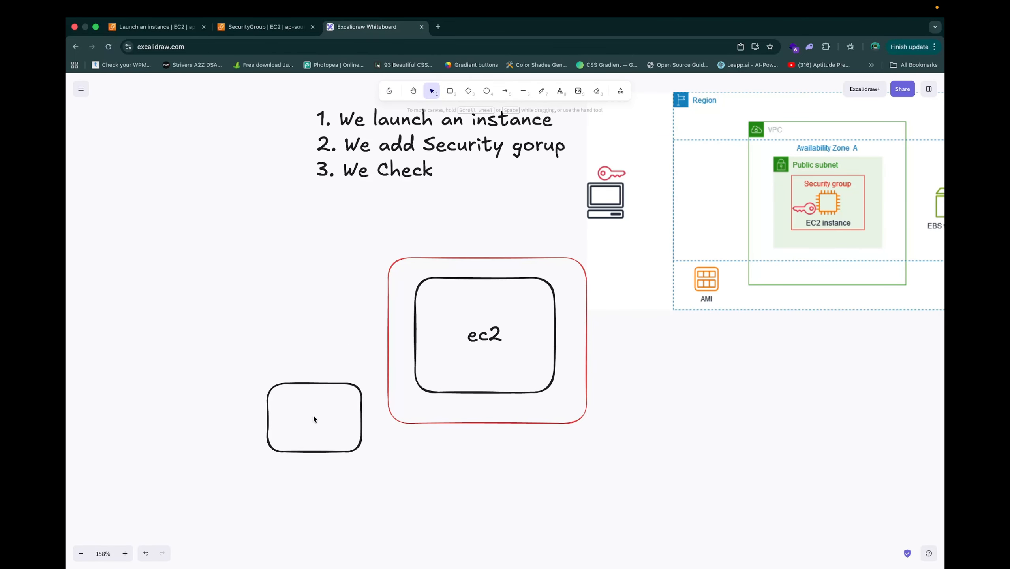
click(317, 384)
double_click(316, 386)
key(Escape)
drag(317, 386, 236, 405)
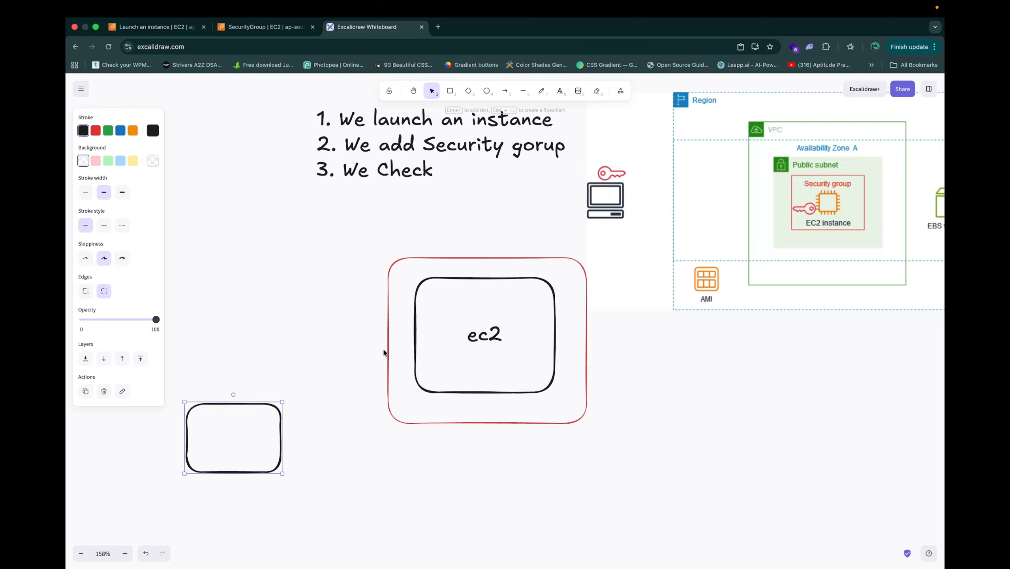
Review the outbound and inbound rules of launch-wizard-1 and compare them with the whiteboard diagram.
click(262, 27)
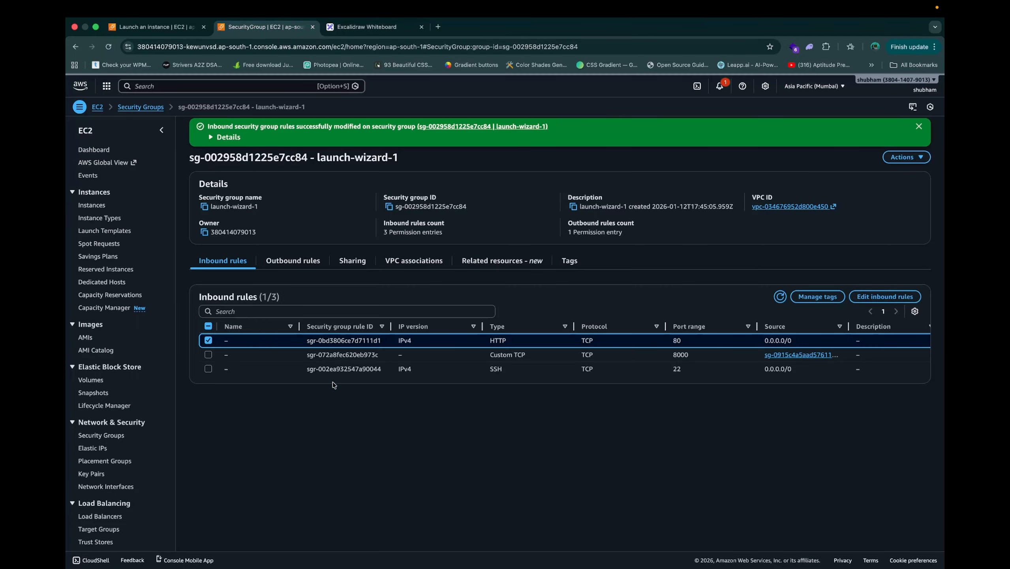
click(291, 258)
click(223, 260)
click(366, 27)
click(259, 28)
click(370, 28)
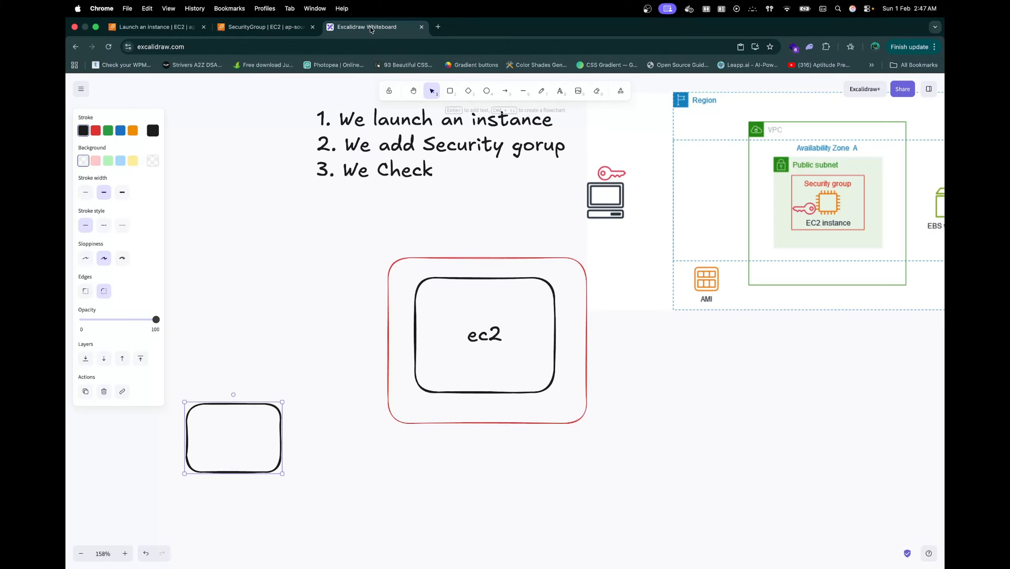
Return to the EC2 launch form and expand its Advanced details, consulting the whiteboard diagram.
click(155, 27)
scroll(364, 398, down, 1)
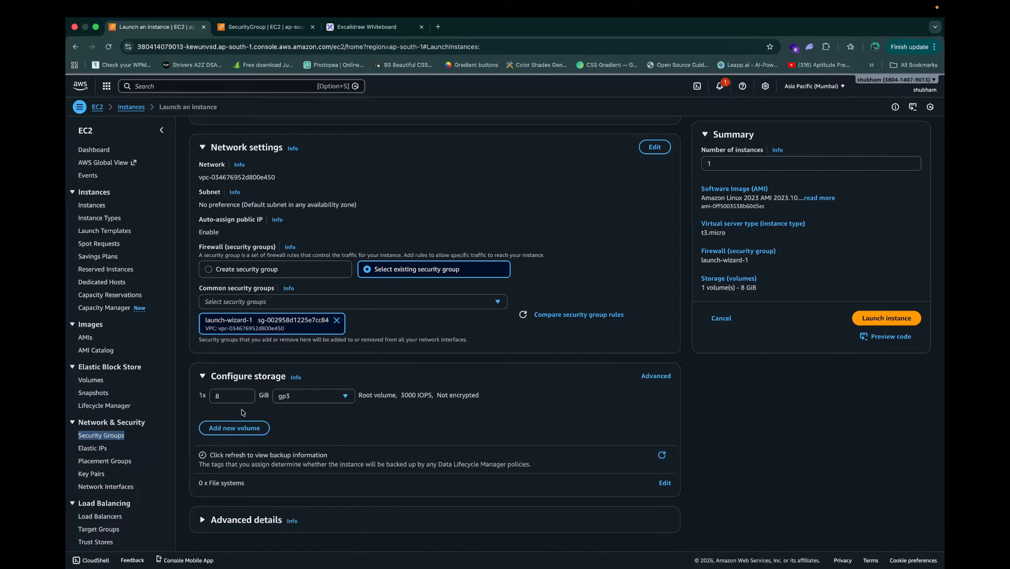
click(241, 520)
scroll(279, 514, down, 8)
scroll(312, 509, down, 1)
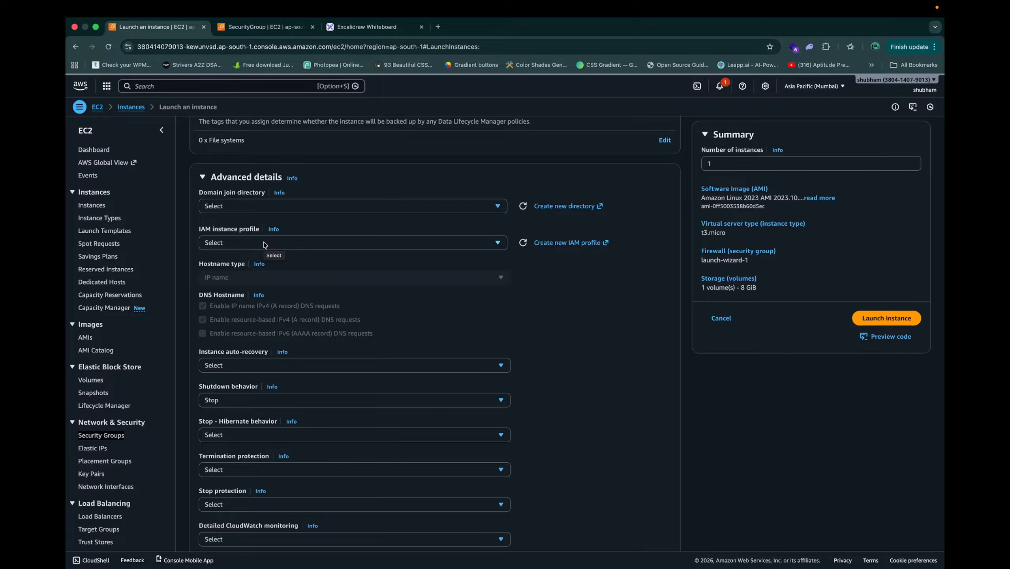
click(345, 29)
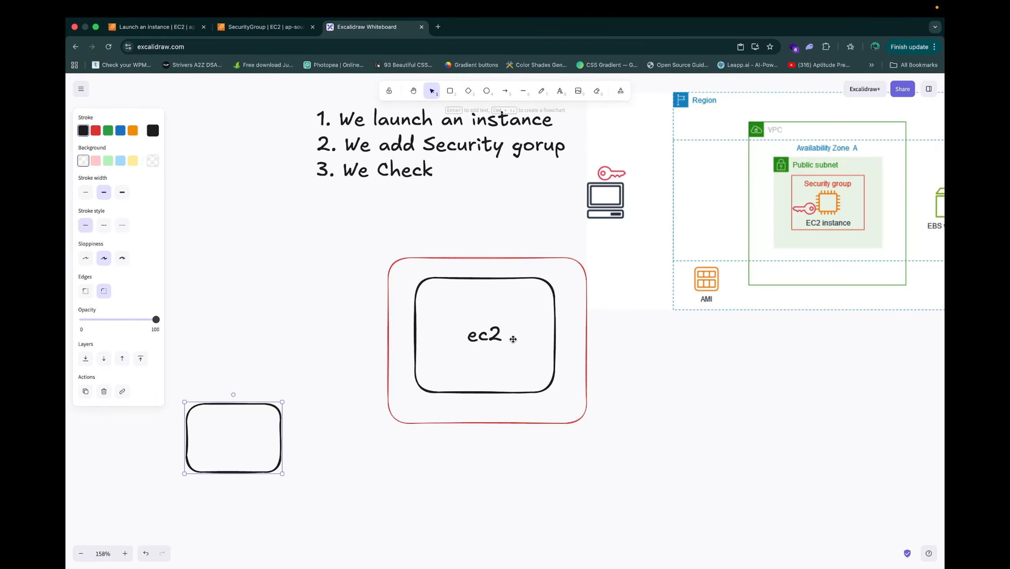
click(162, 29)
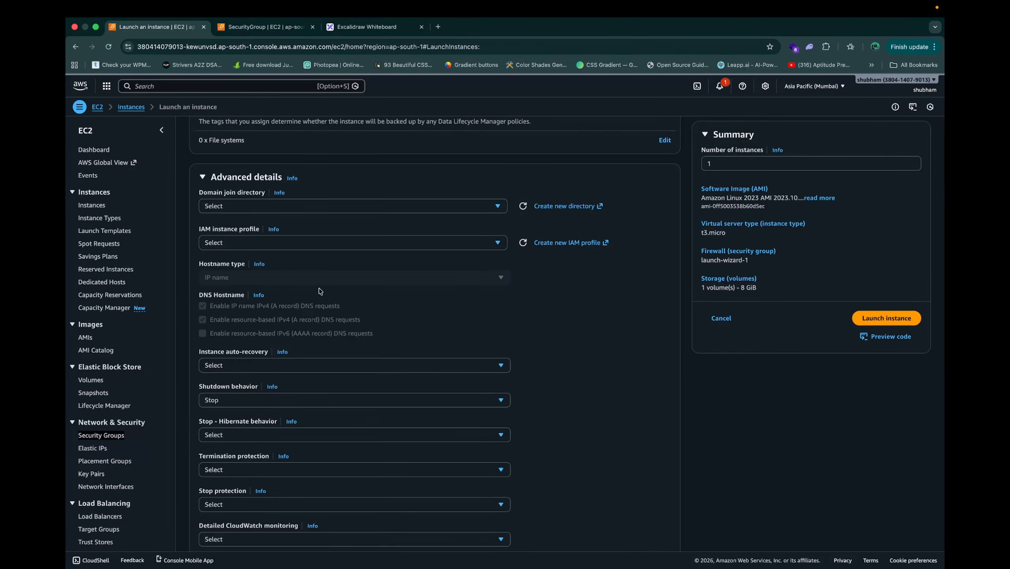
Paste a bash script into User data that installs and enables httpd and writes an EC2 Demo index.html page with the heading "EC2 is working".
scroll(319, 291, down, 1)
scroll(321, 291, down, 20)
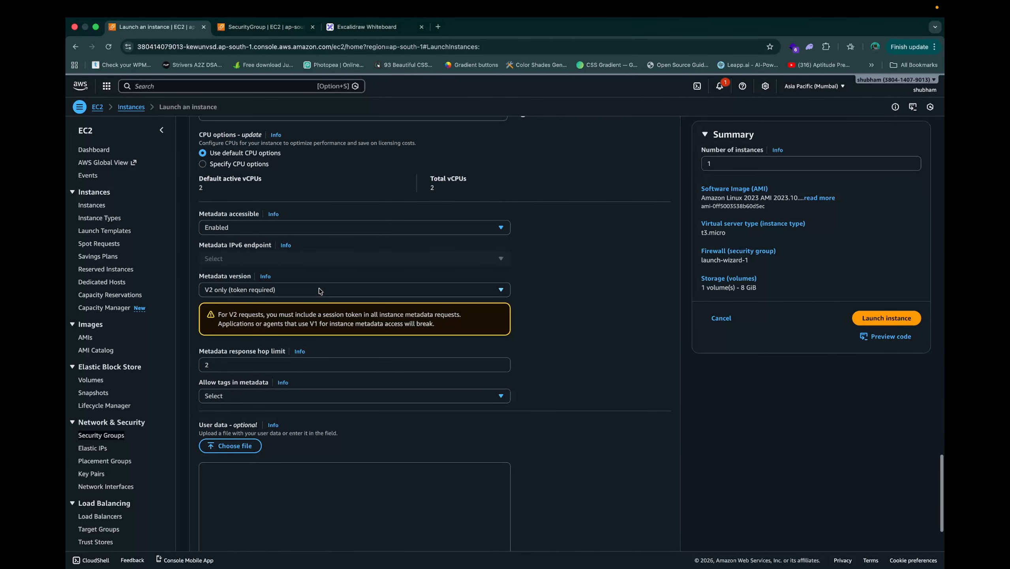
scroll(320, 290, down, 5)
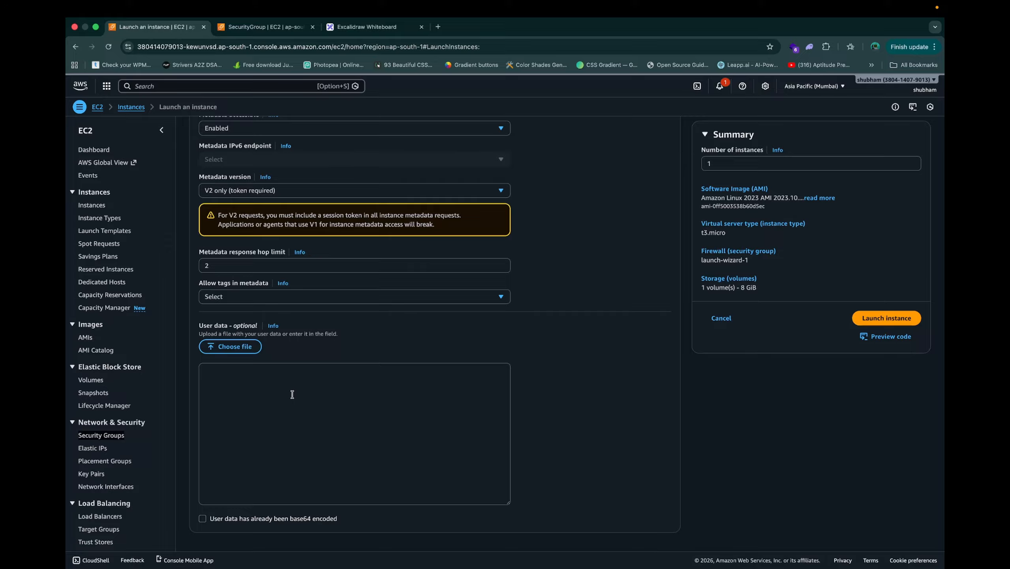
click(292, 394)
key(super+v)
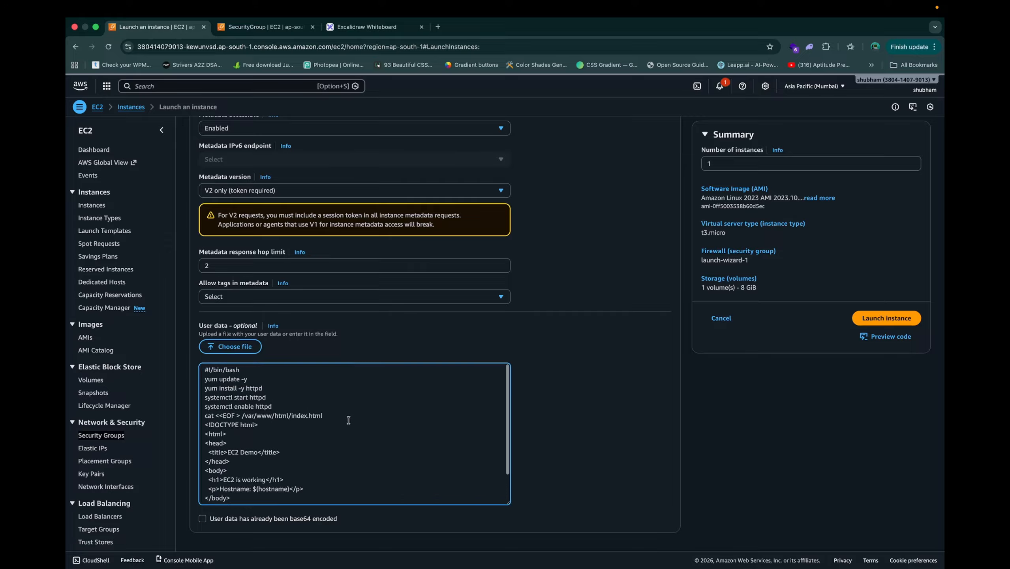
scroll(349, 418, down, 2)
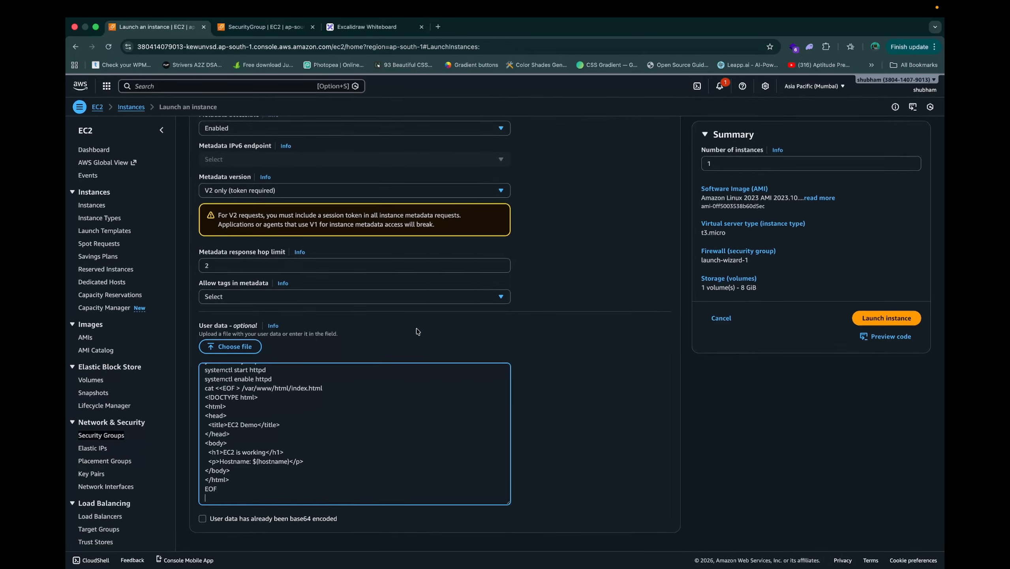
Review the launch settings, launch the demo instance, and open the EC2 Instances list.
scroll(598, 298, up, 10)
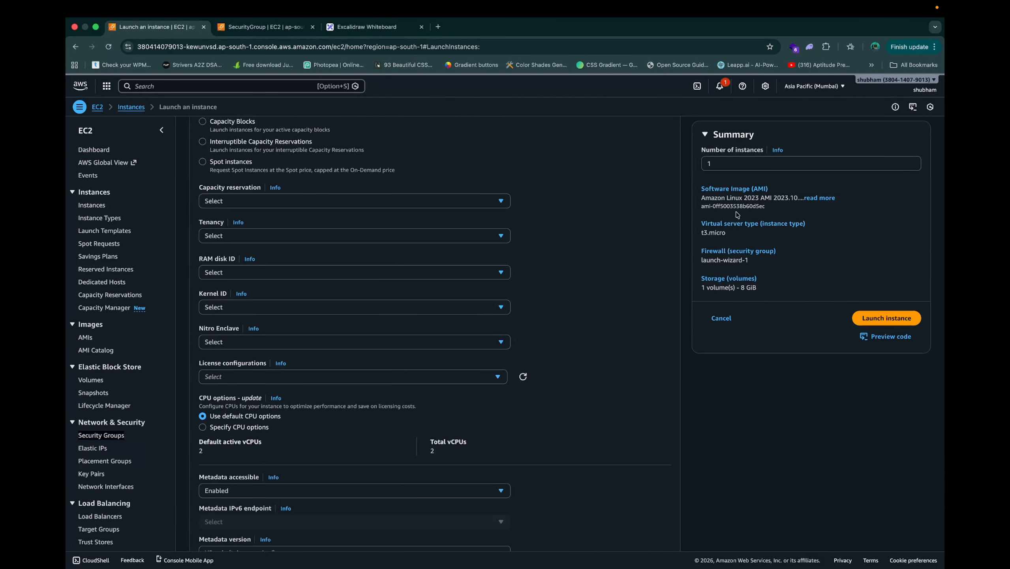
scroll(610, 256, up, 4)
scroll(605, 257, up, 12)
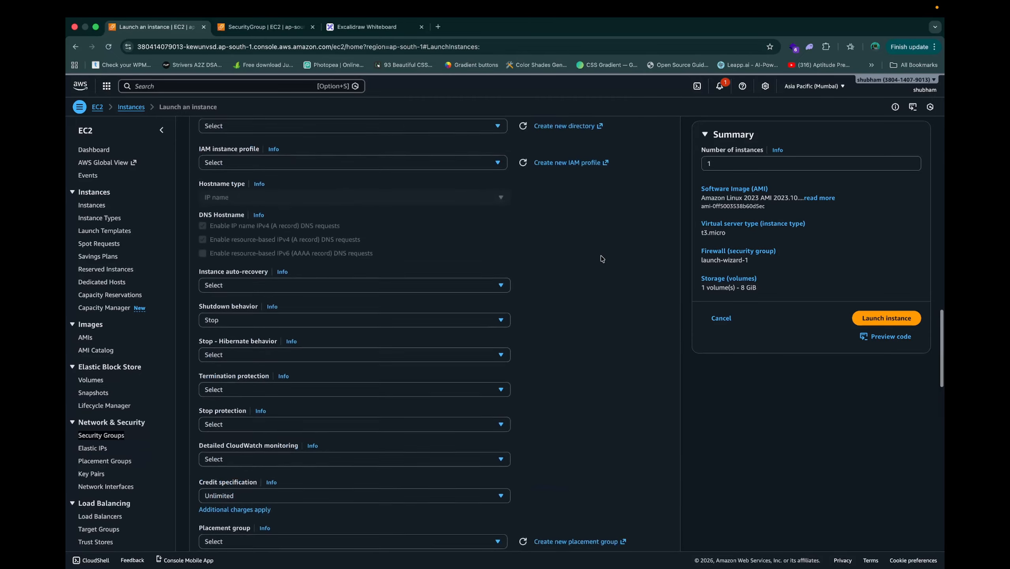
scroll(601, 258, up, 10)
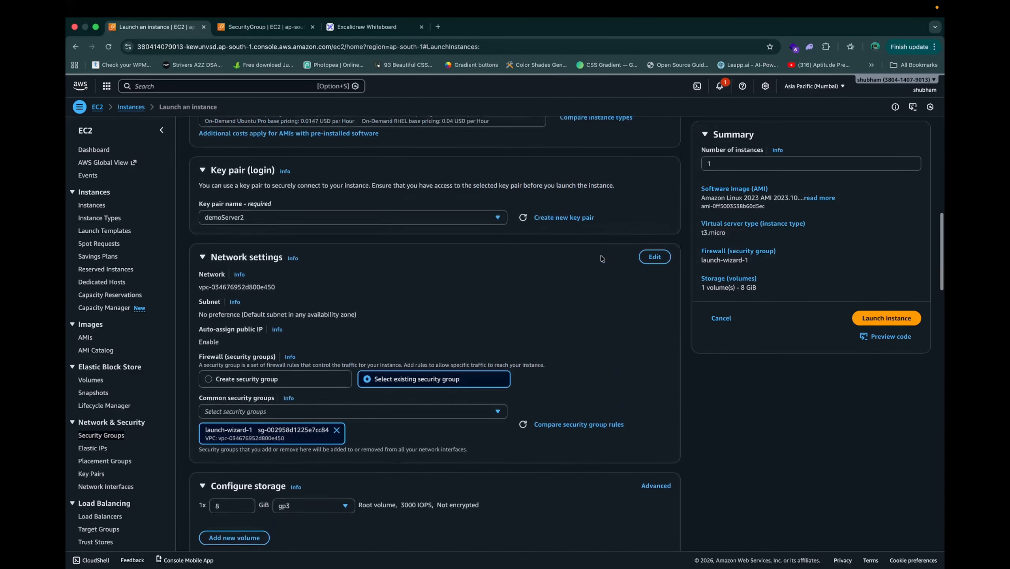
scroll(601, 258, up, 8)
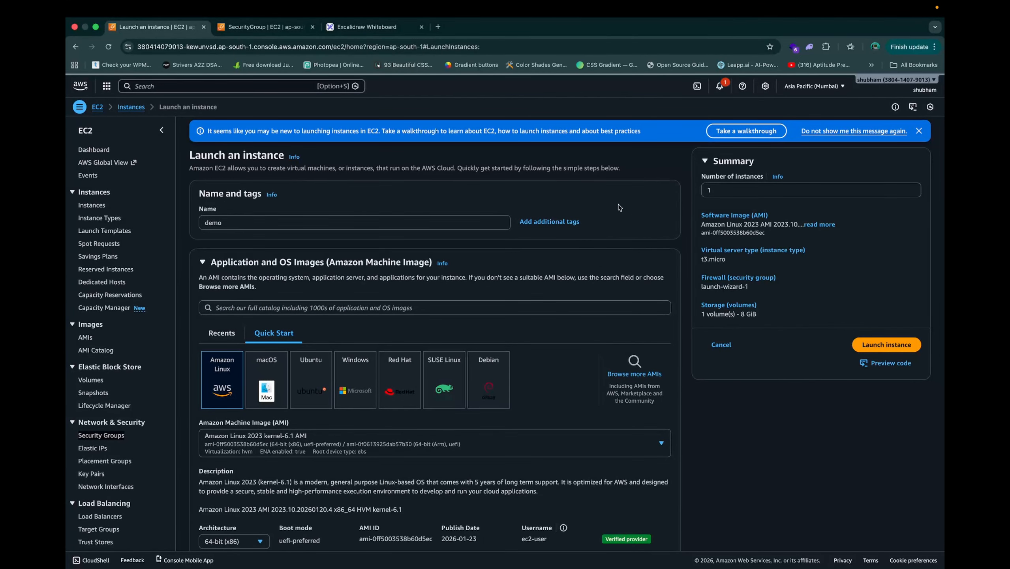
click(877, 344)
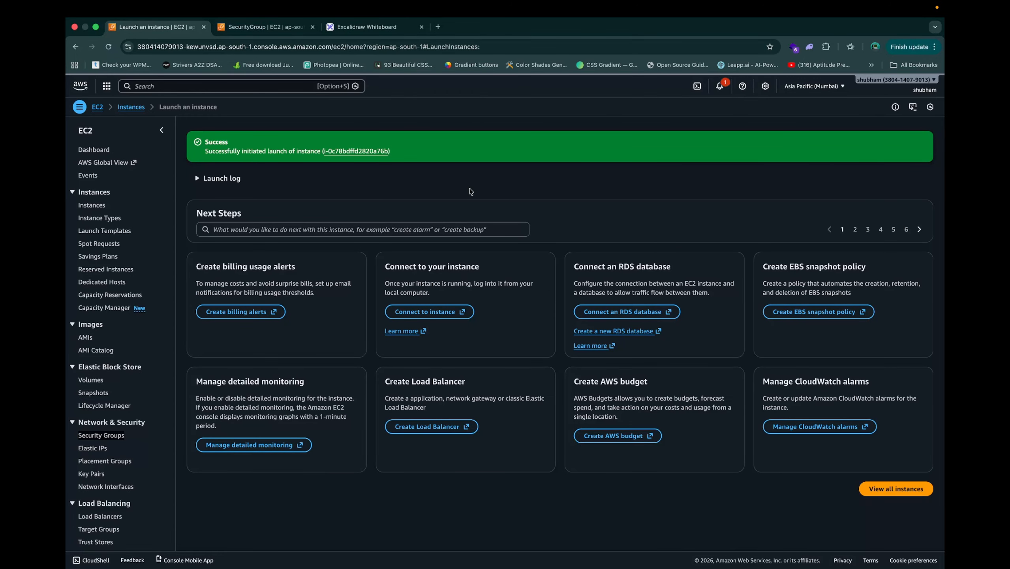
click(90, 205)
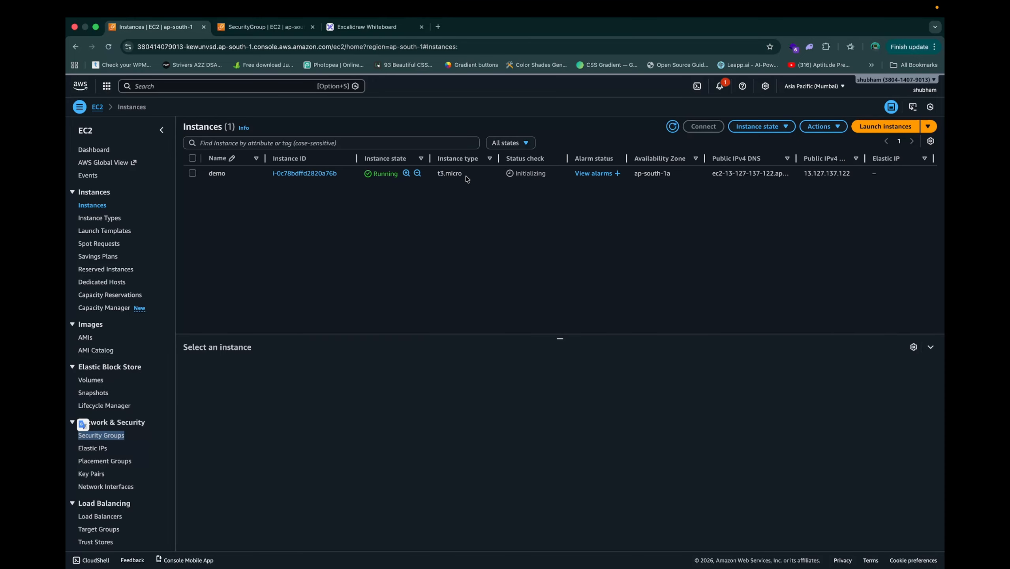
Refresh the Instances list and open the summary page of the demo instance.
scroll(541, 174, right, 2)
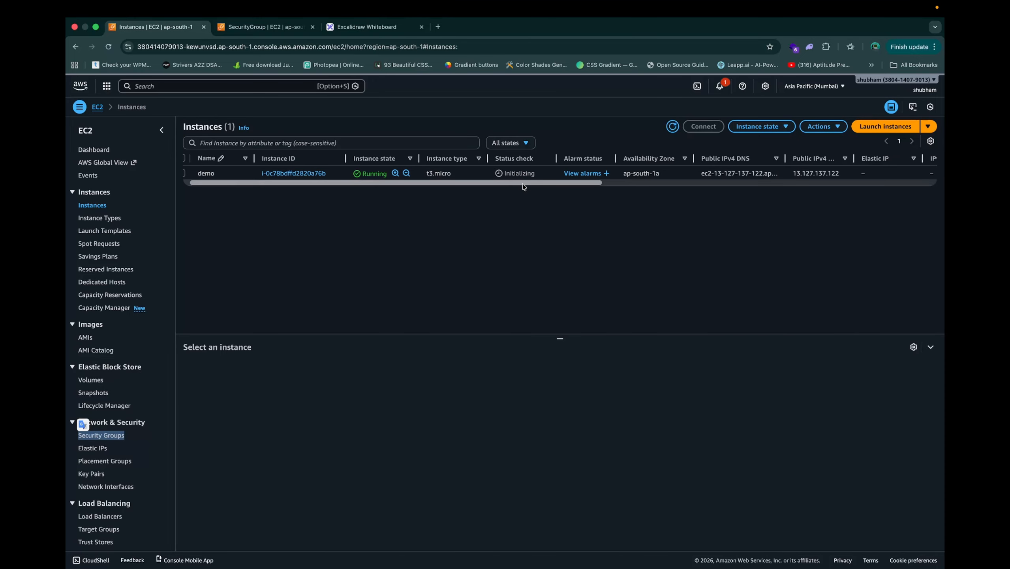
click(672, 128)
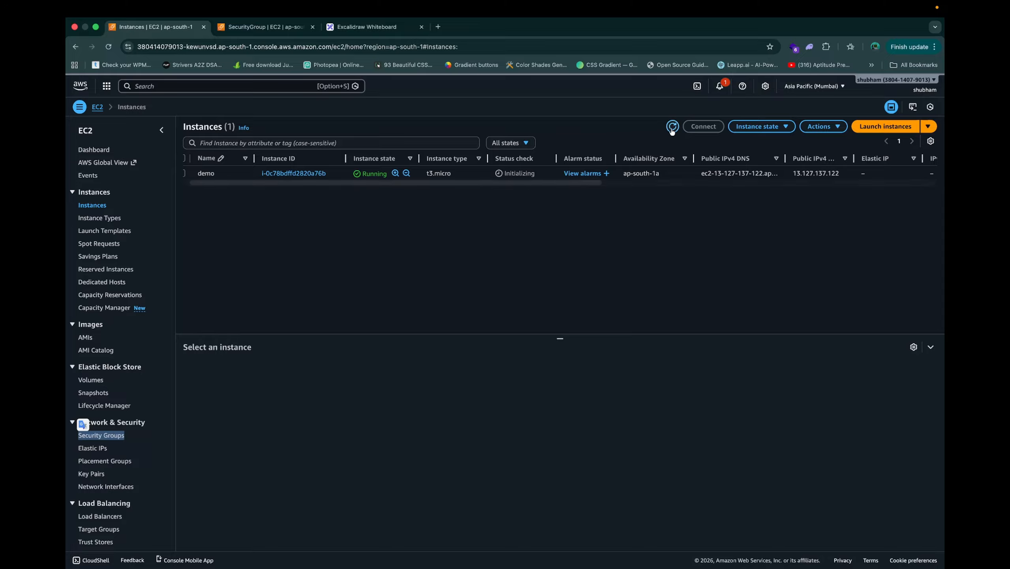
click(672, 127)
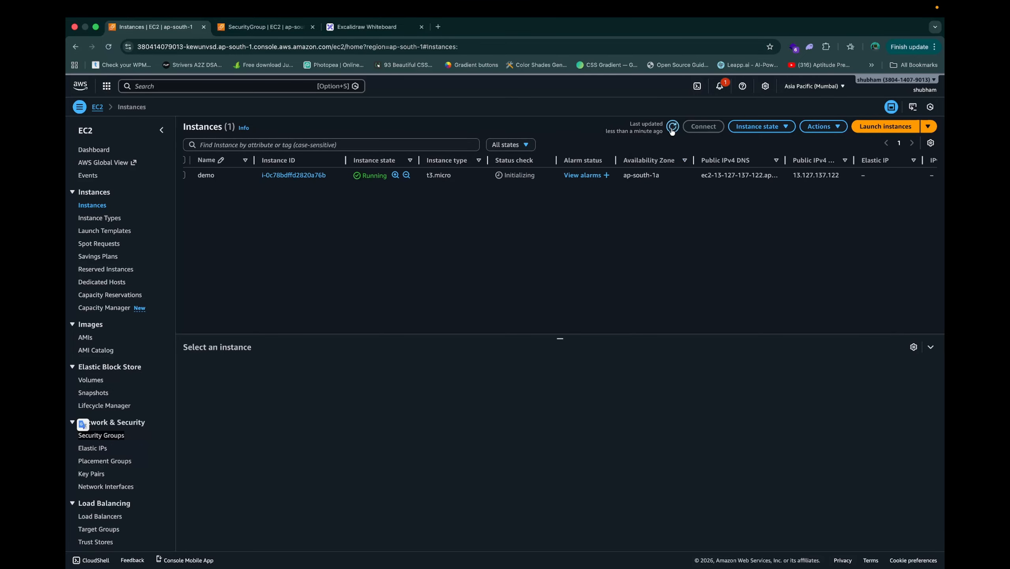
click(296, 176)
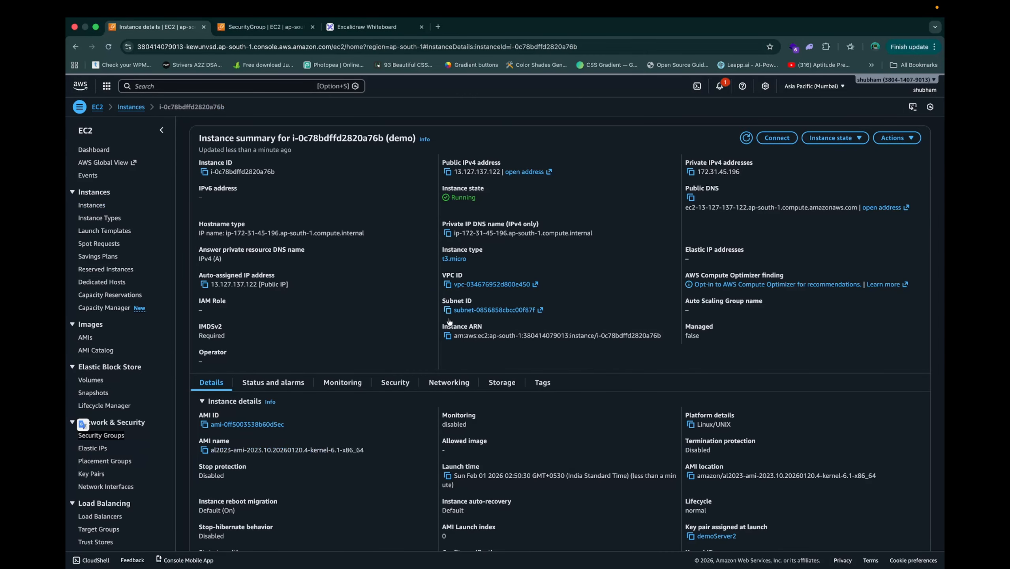
scroll(522, 439, down, 1)
scroll(521, 440, up, 1)
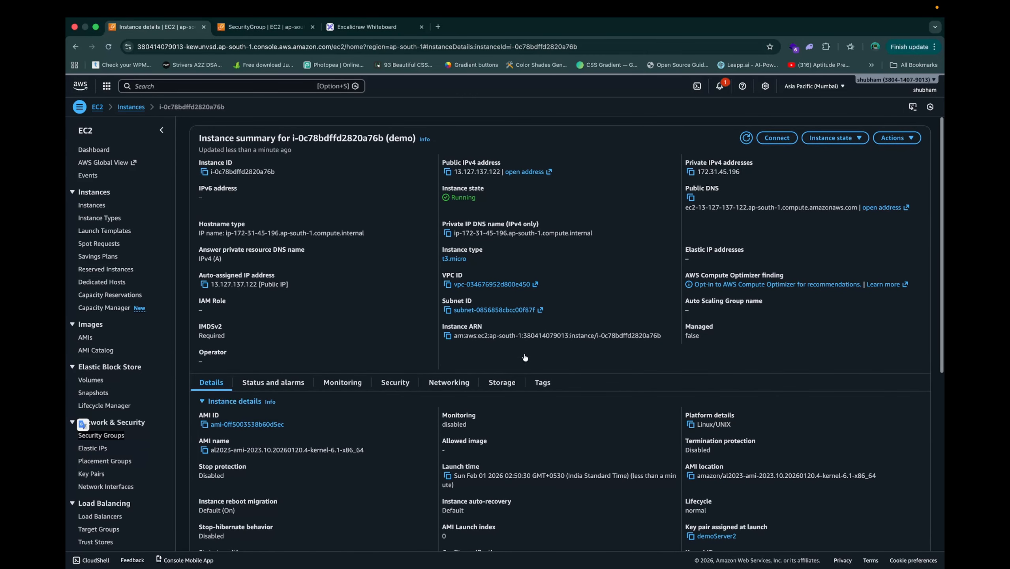
Copy the demo instance's public IPv4 address and load 13.127.137.122 in a new browser tab.
click(447, 172)
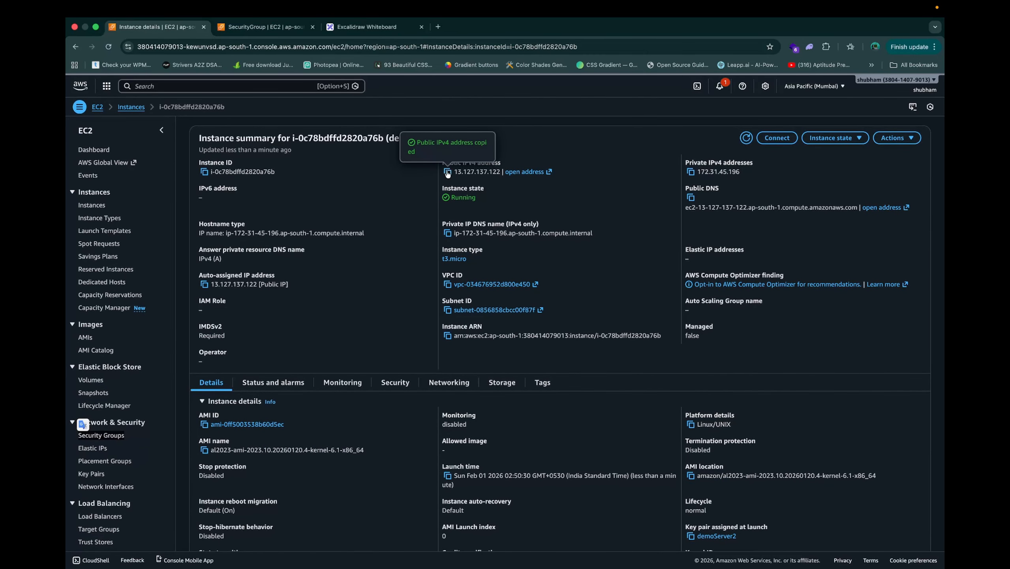
click(438, 27)
key(super+v)
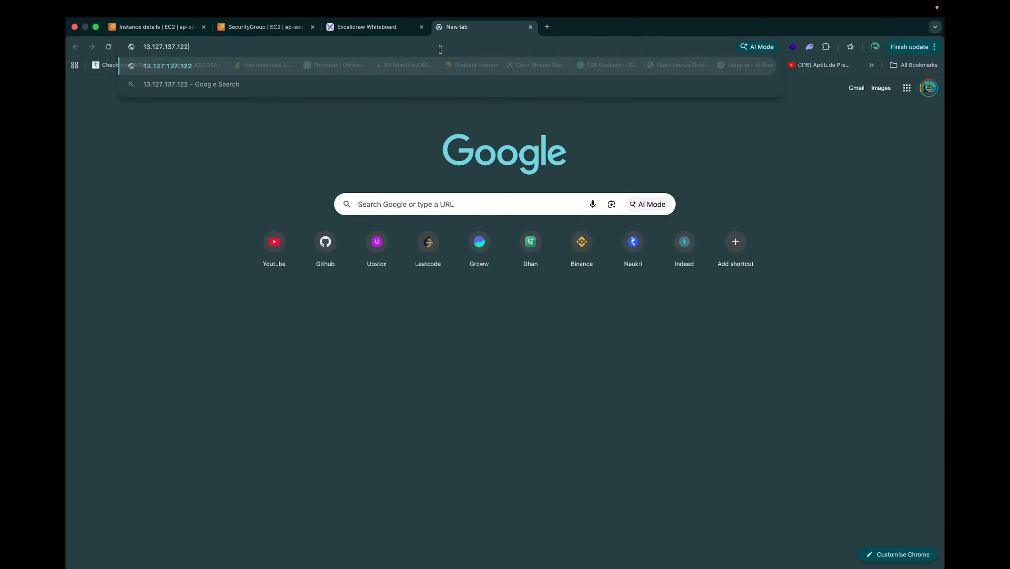
key(Return)
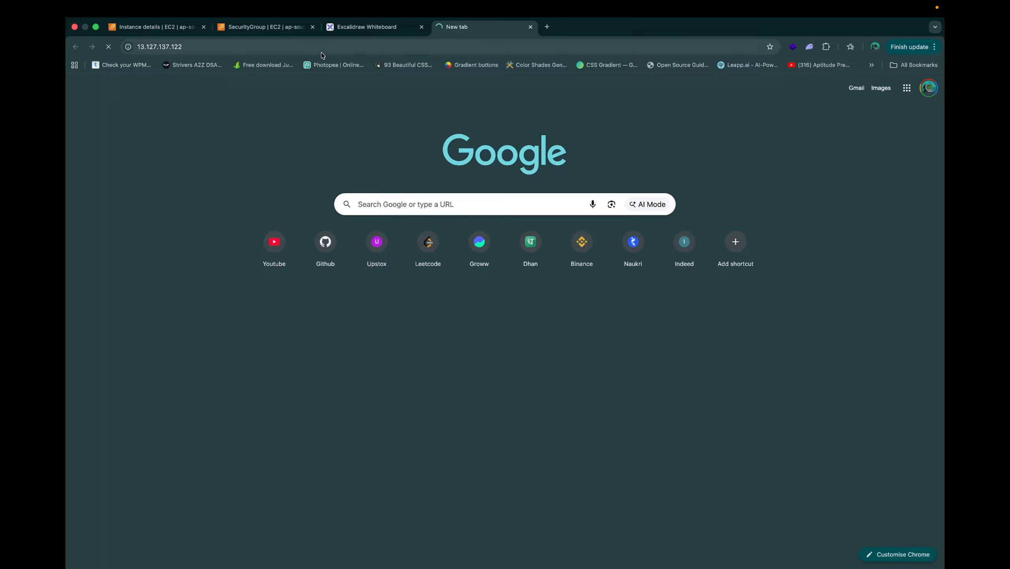
click(175, 27)
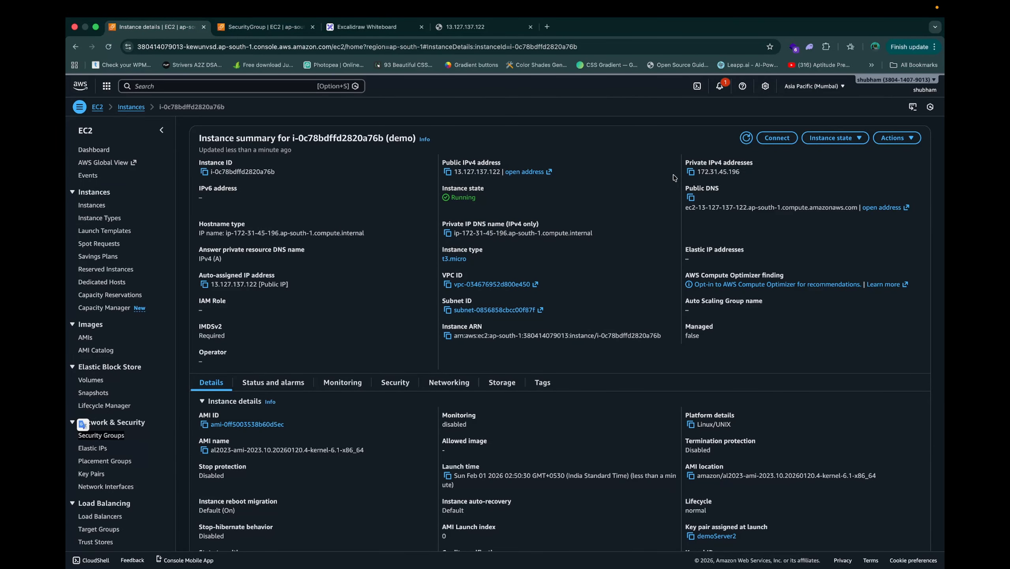
click(746, 138)
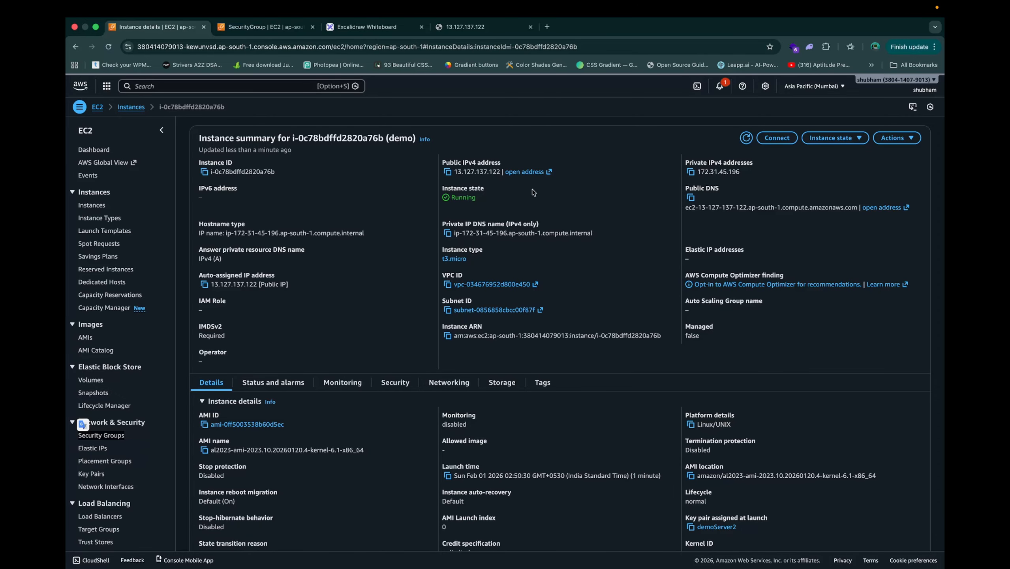
click(479, 28)
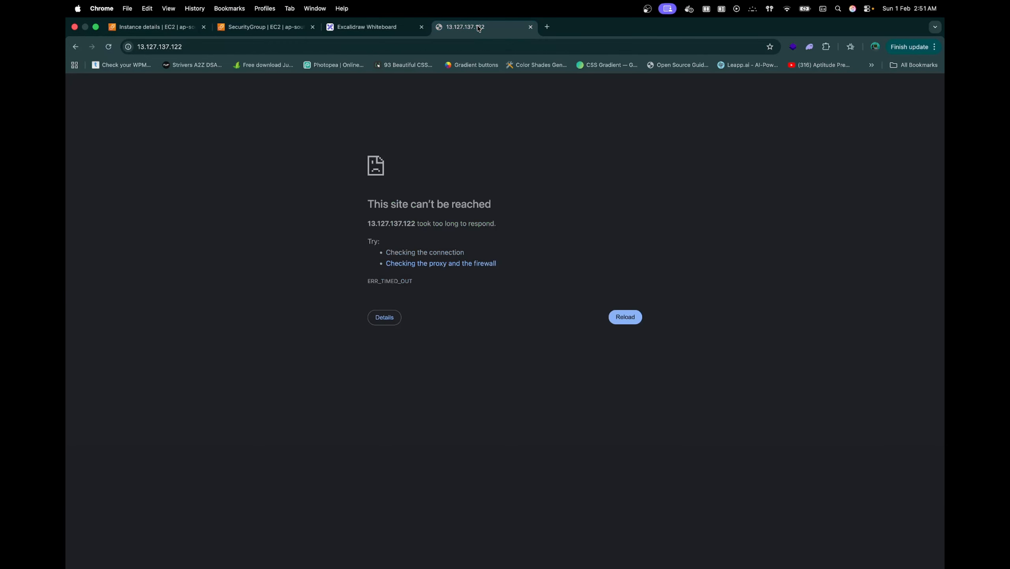
click(199, 51)
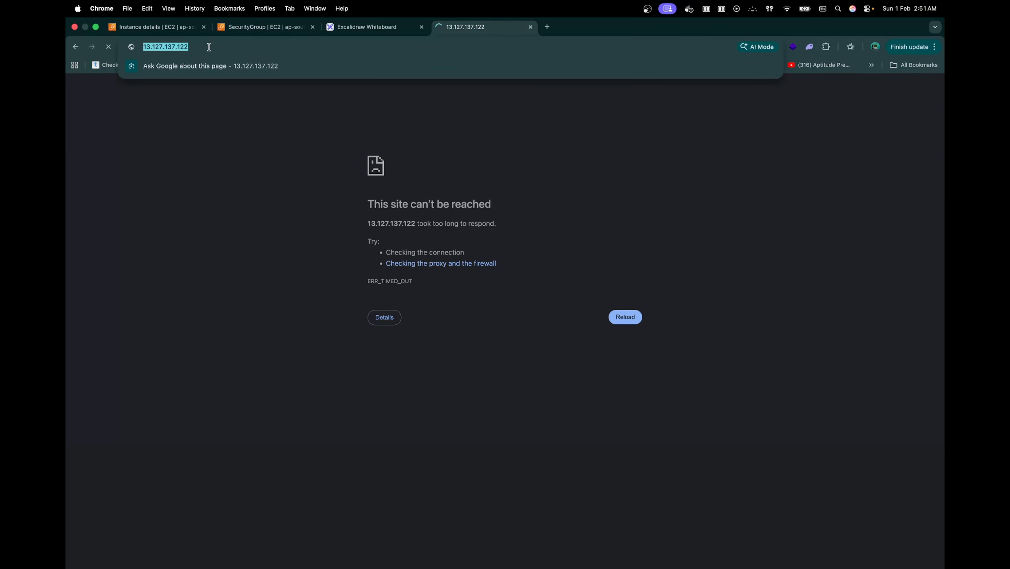
click(158, 47)
text(s)
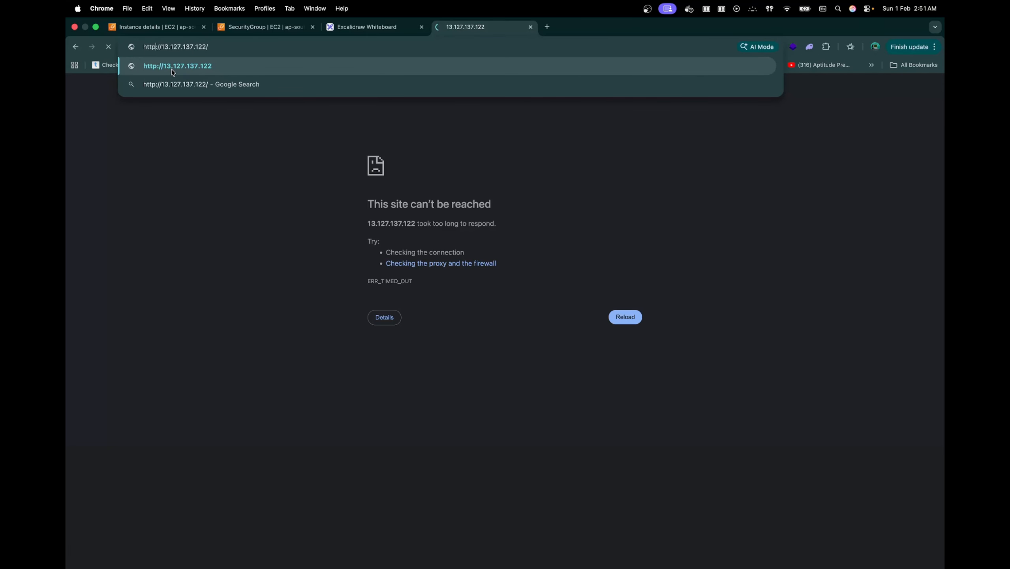
key(Return)
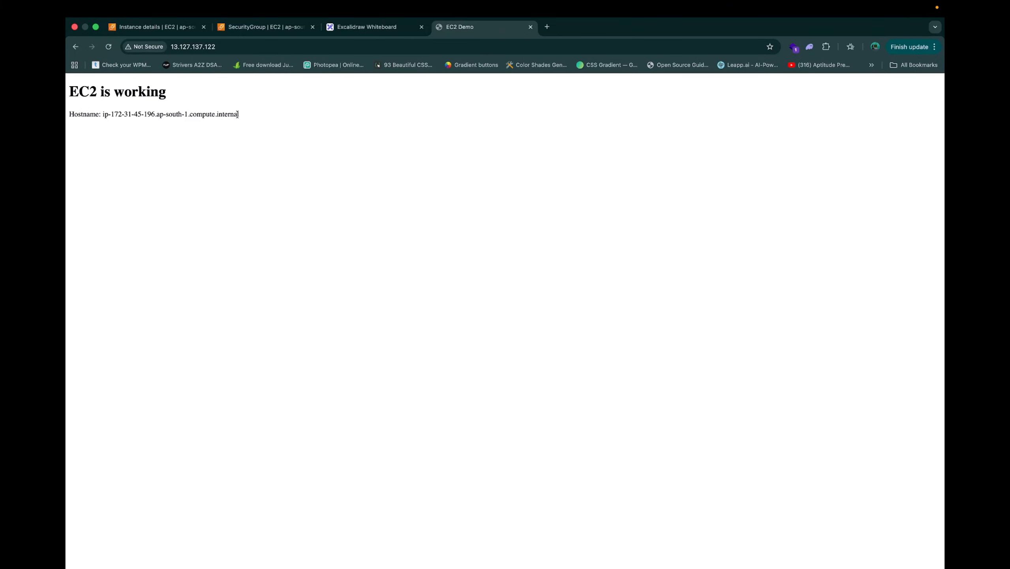
Examine the heading and hostname on the EC2 Demo page and the IP address it is served from.
drag(245, 112, 69, 93)
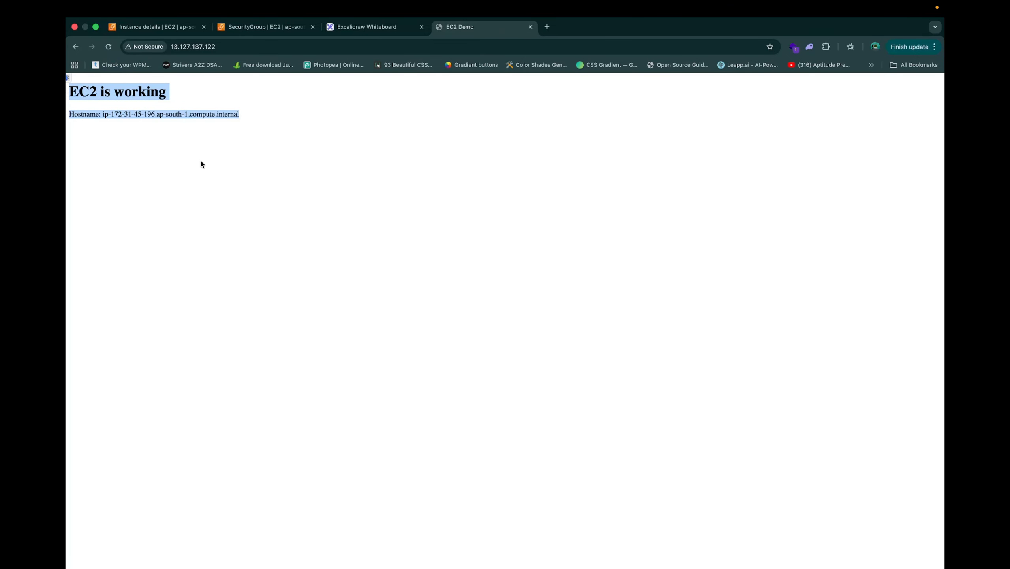
click(218, 130)
drag(256, 113, 69, 91)
click(145, 139)
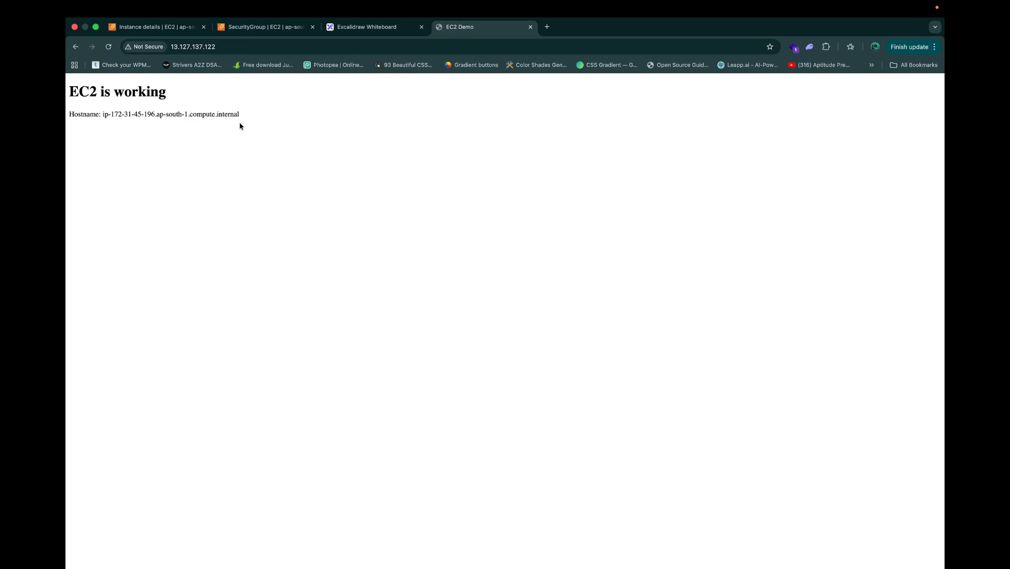
drag(255, 117, 68, 78)
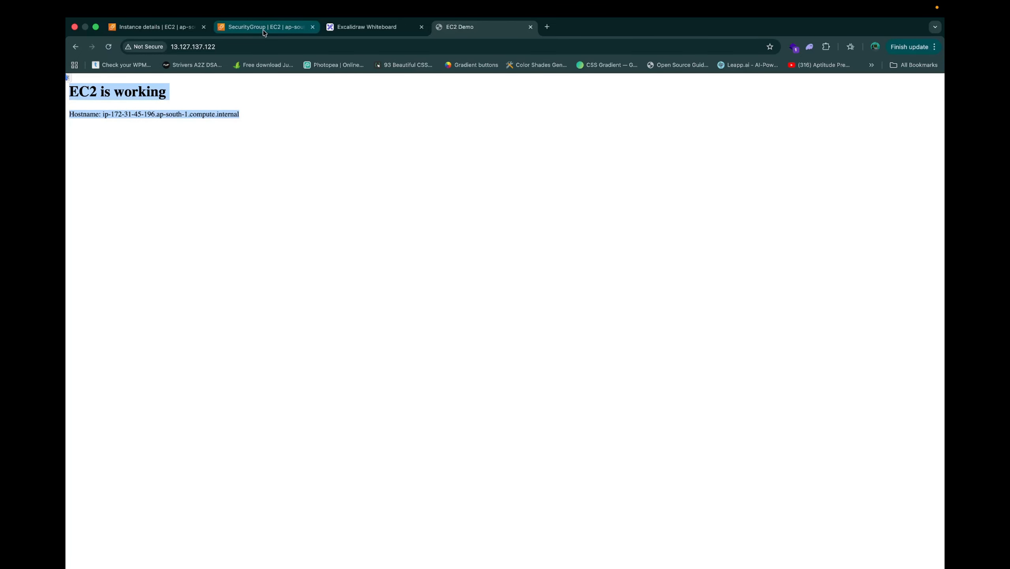
click(226, 48)
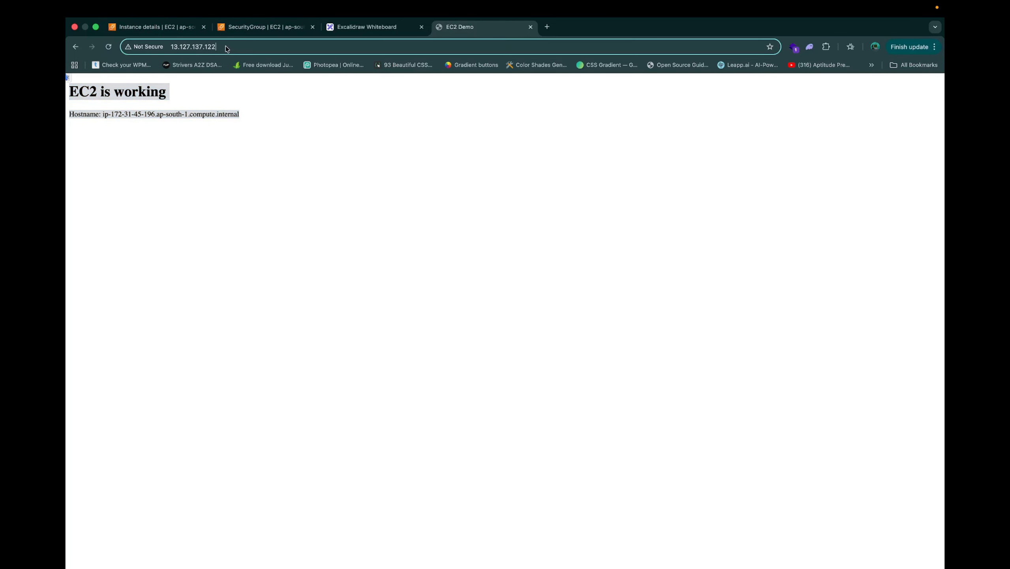
drag(226, 48, 183, 48)
click(226, 47)
Return to the Instances list, stop the demo instance, and refresh the list to update its state.
click(182, 28)
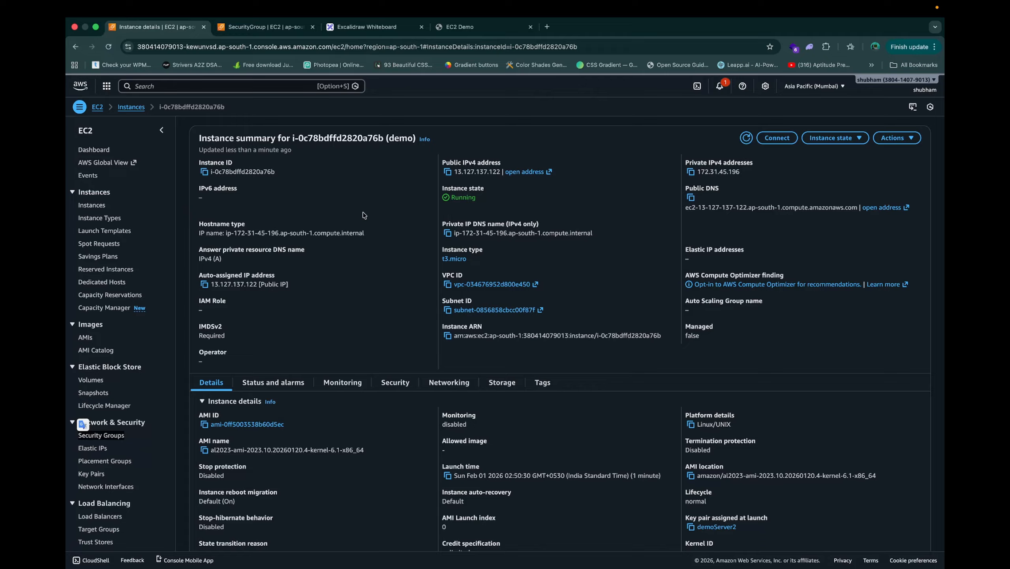
click(448, 172)
click(99, 206)
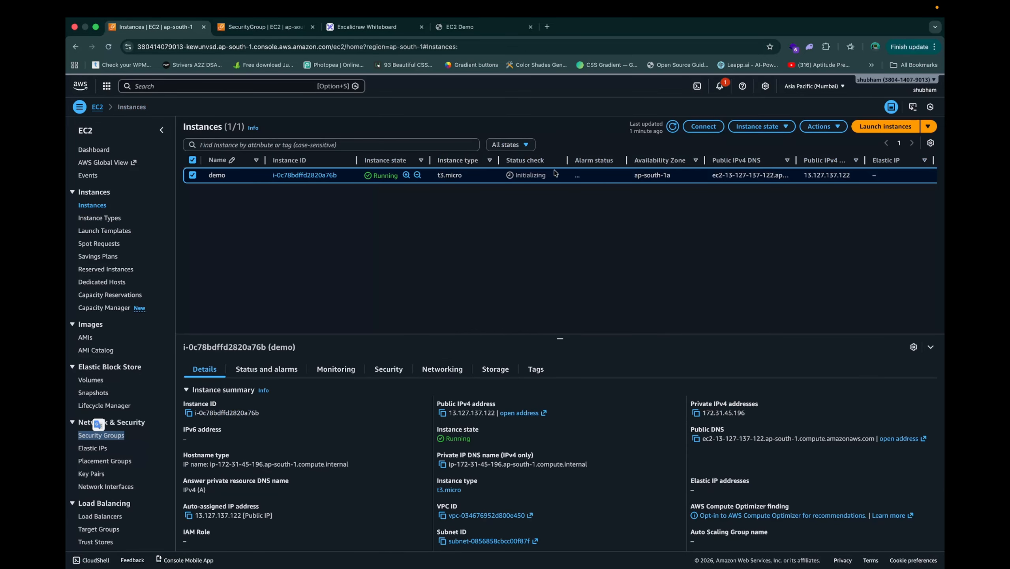
click(766, 131)
click(758, 142)
click(715, 427)
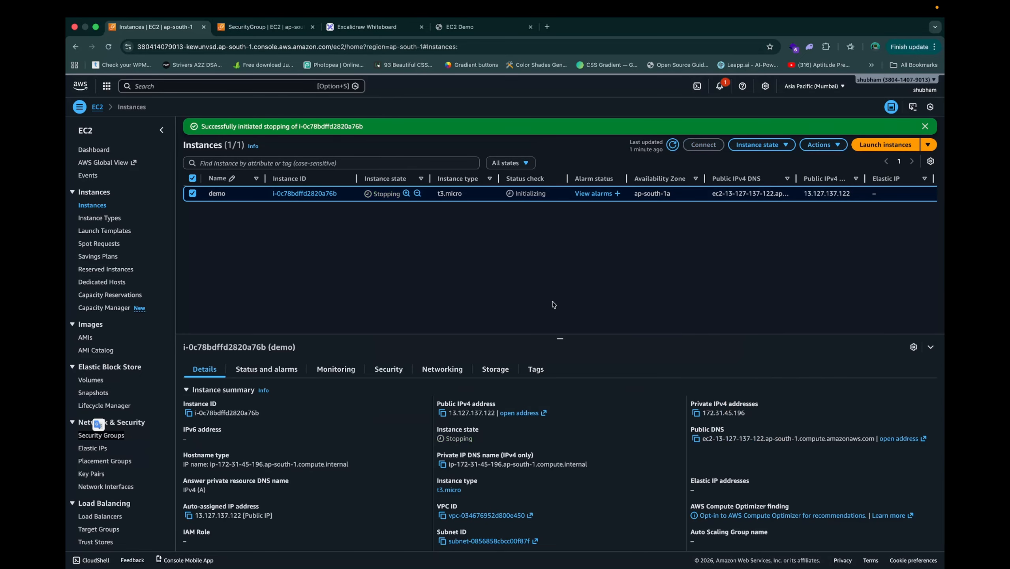
click(673, 145)
click(672, 145)
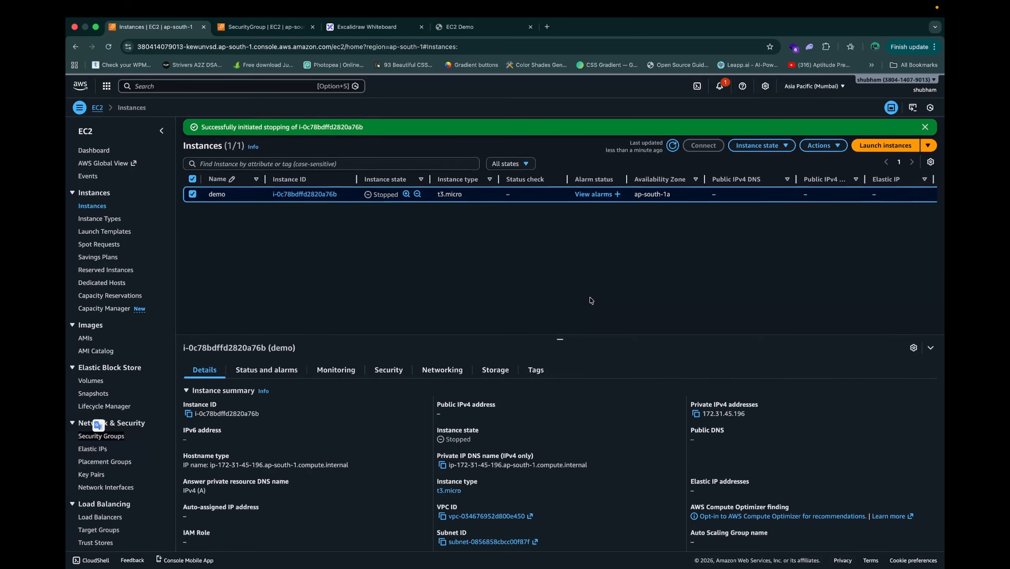
Check the stopped demo instance's private IPv4 address, start the instance again, and refresh the list.
drag(752, 413, 698, 417)
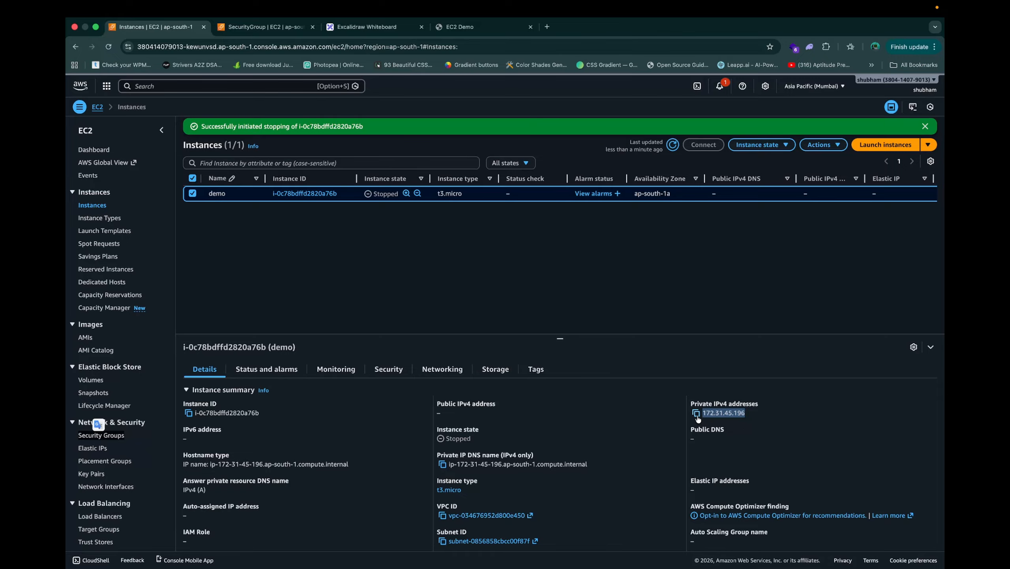
click(683, 311)
click(755, 146)
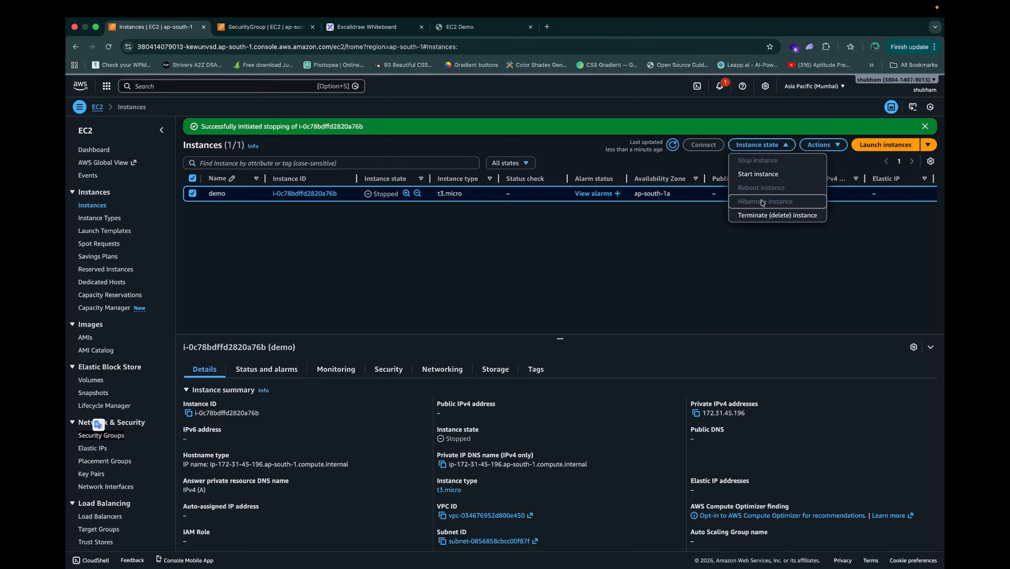
click(759, 174)
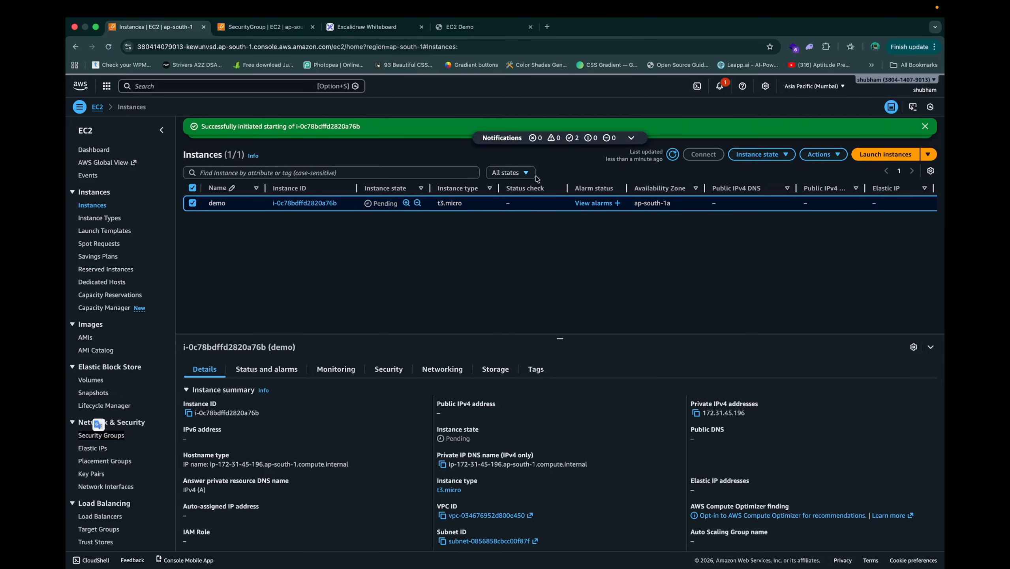
click(673, 155)
click(673, 155)
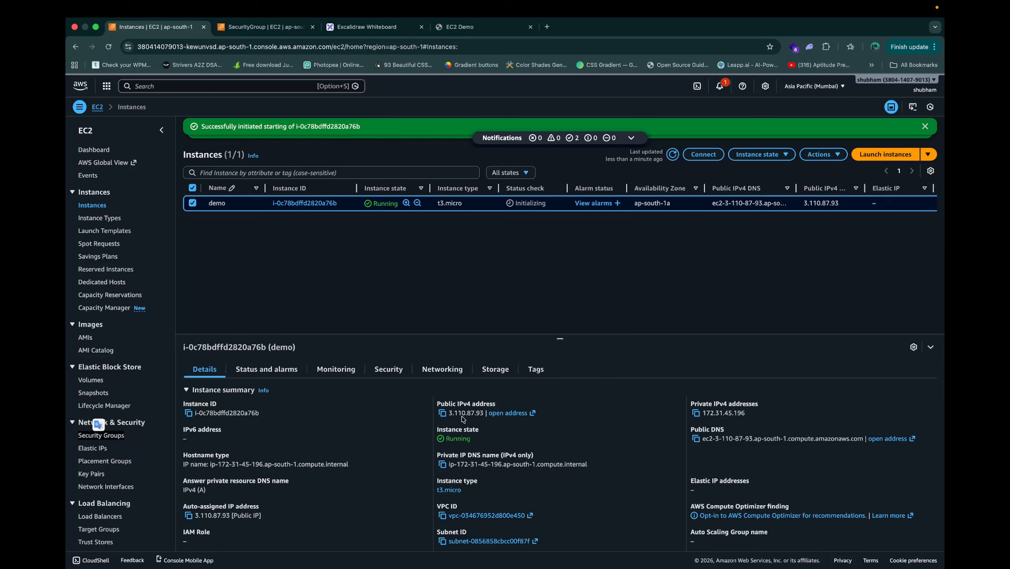
Copy the restarted demo instance's public IPv4 address and test the old address 13.127.137.122 by reloading its page.
drag(450, 415, 484, 414)
click(459, 28)
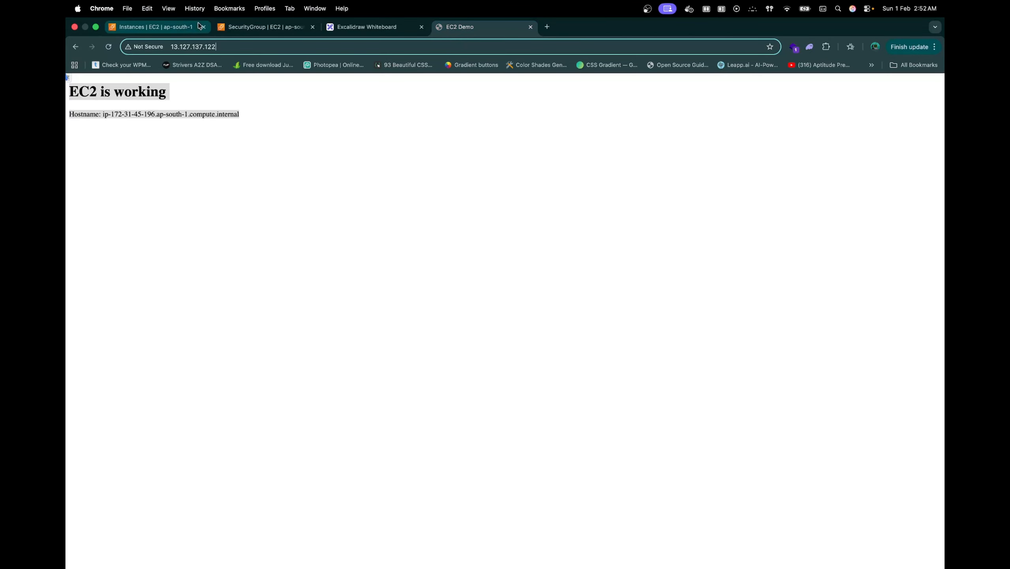
click(109, 48)
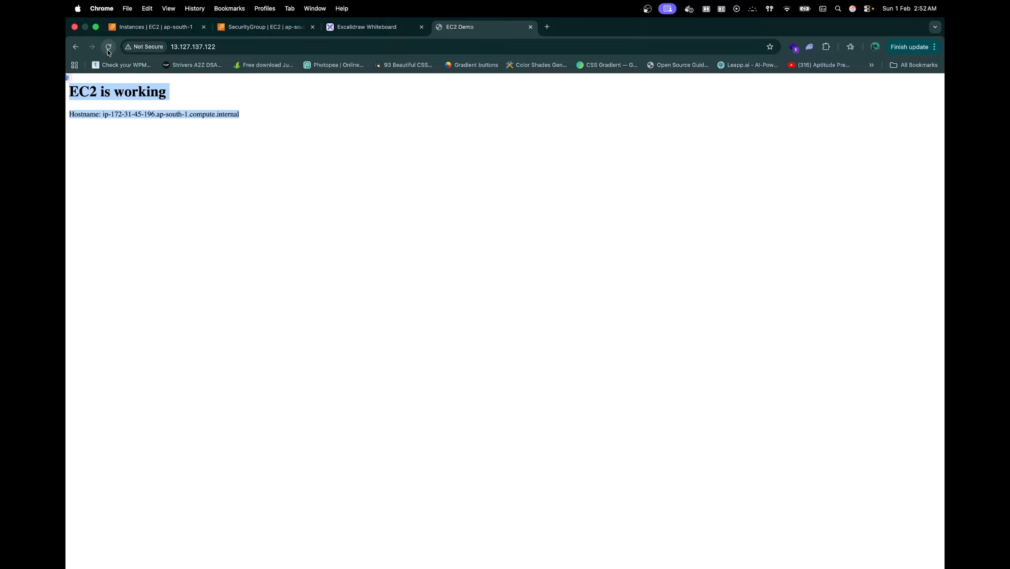
click(109, 48)
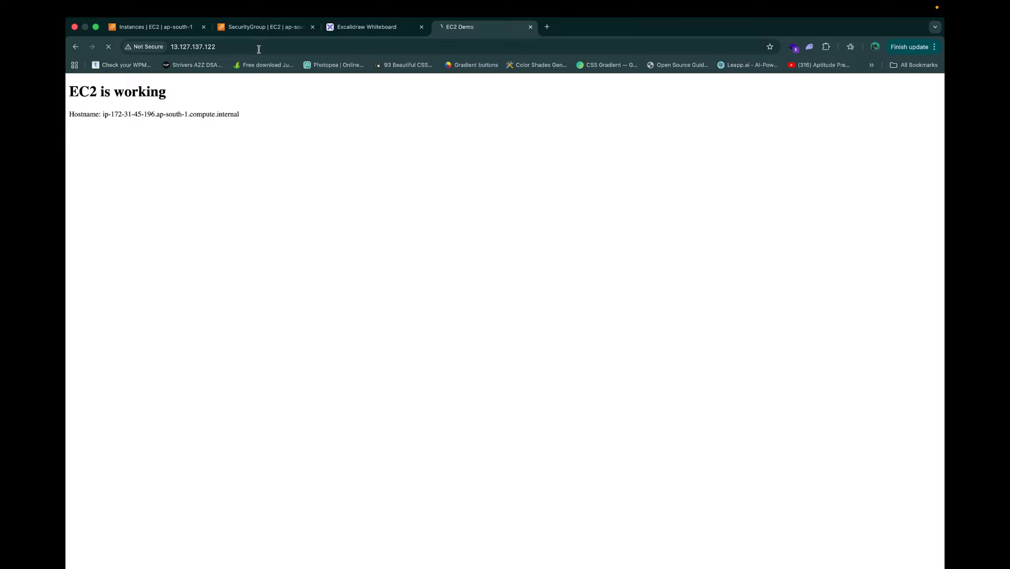
click(547, 26)
key(super+v)
key(Return)
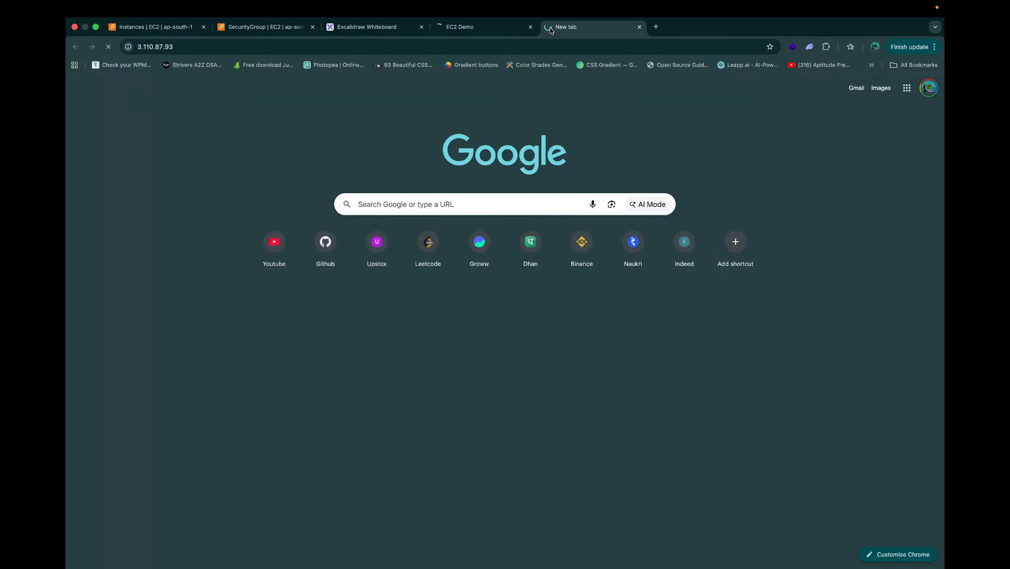
click(185, 47)
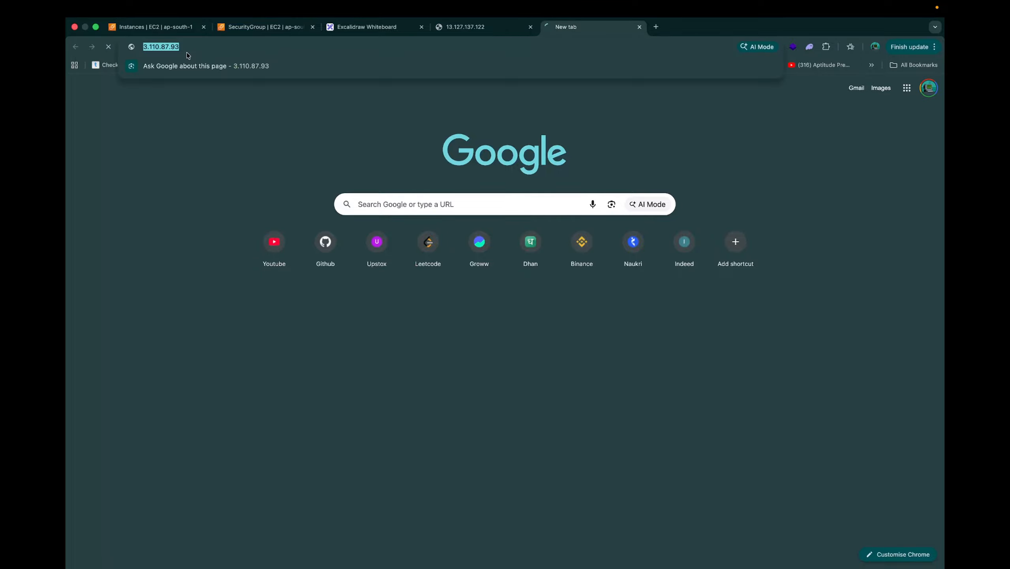
key(BackSpace)
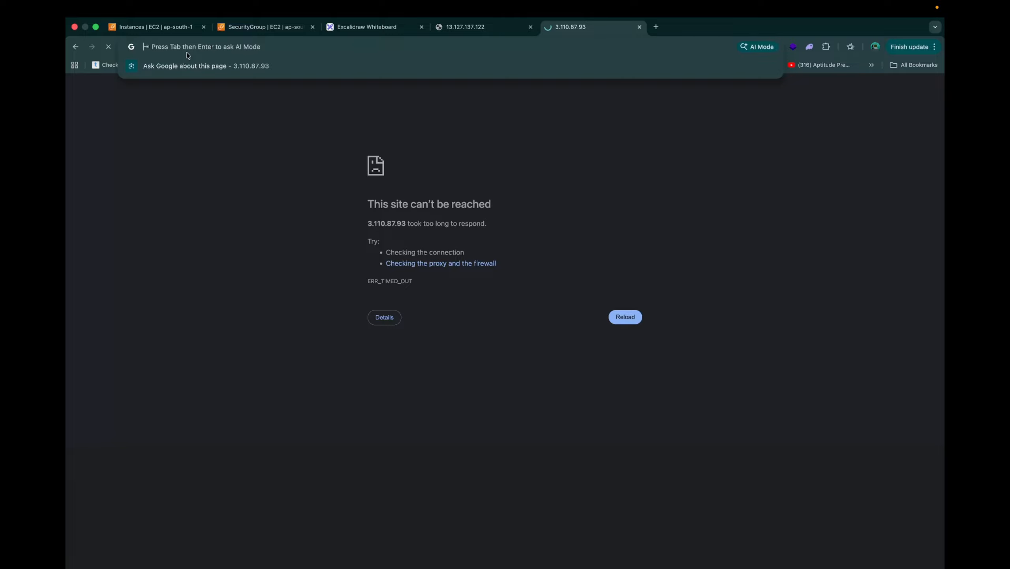
key(super+v)
click(159, 46)
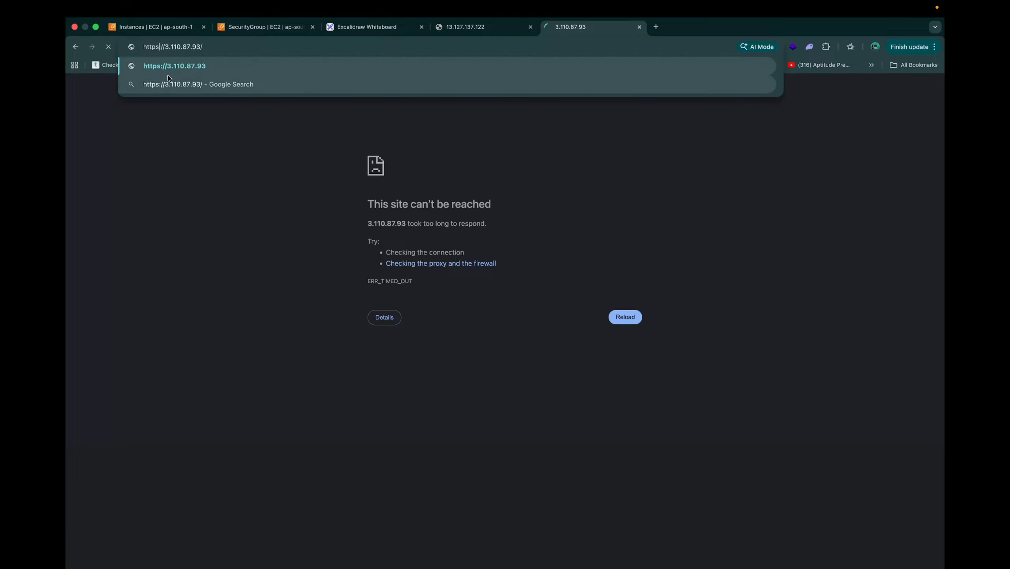
key(BackSpace)
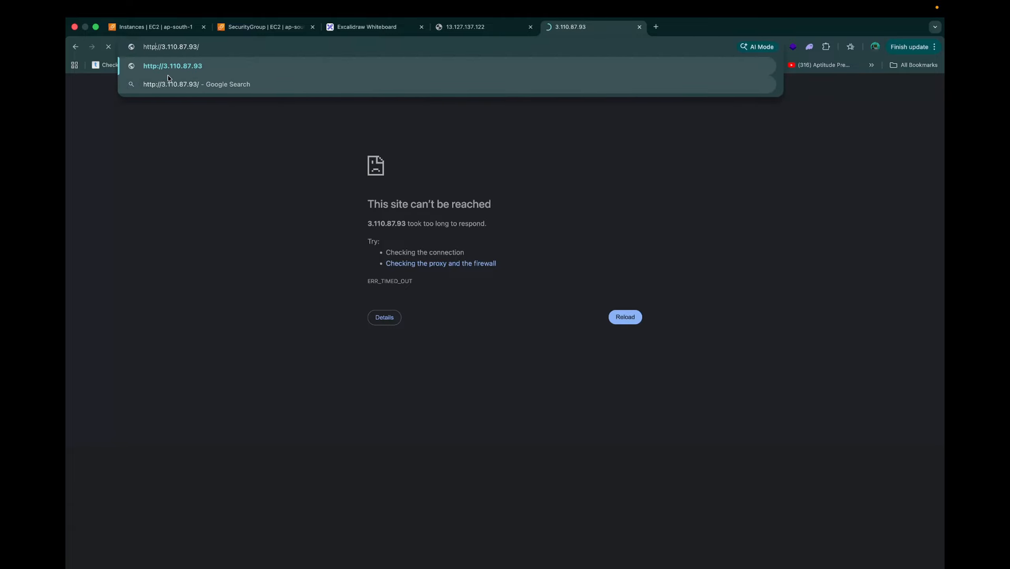
key(Return)
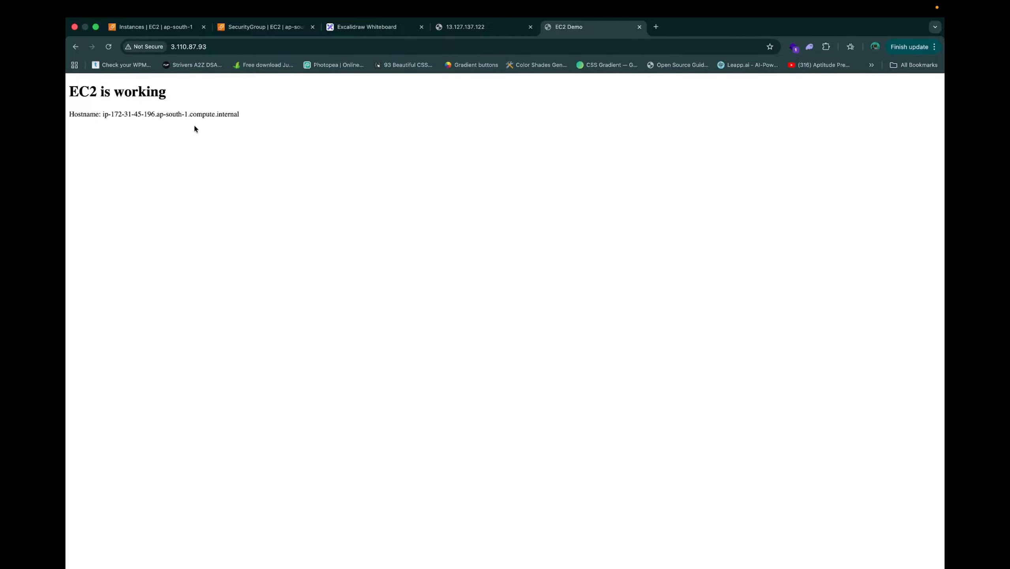
Review the EC2 Demo page's text, the security group's inbound rules, and the demo instance's details and summary sections.
drag(193, 124, 65, 86)
click(273, 142)
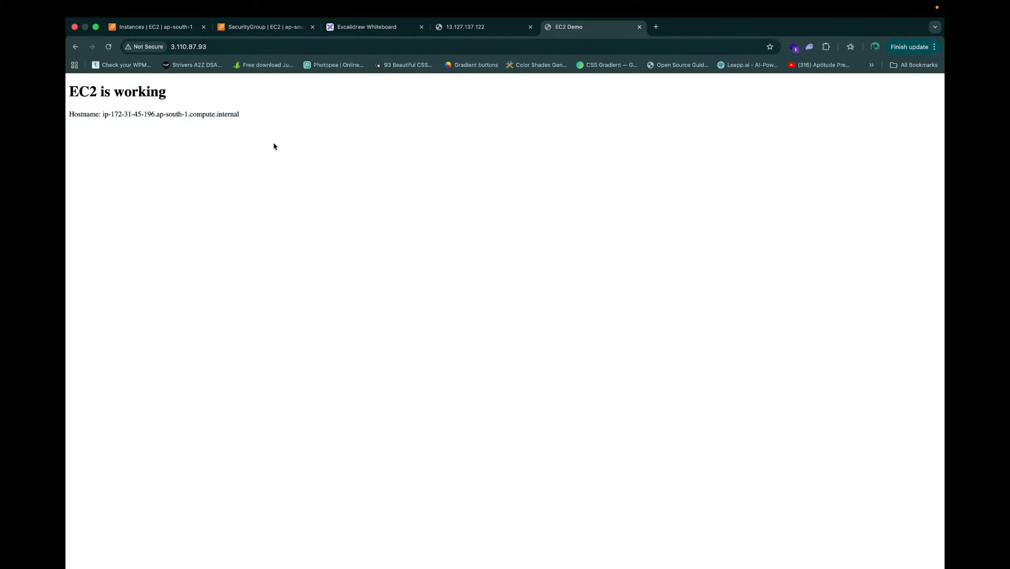
click(261, 32)
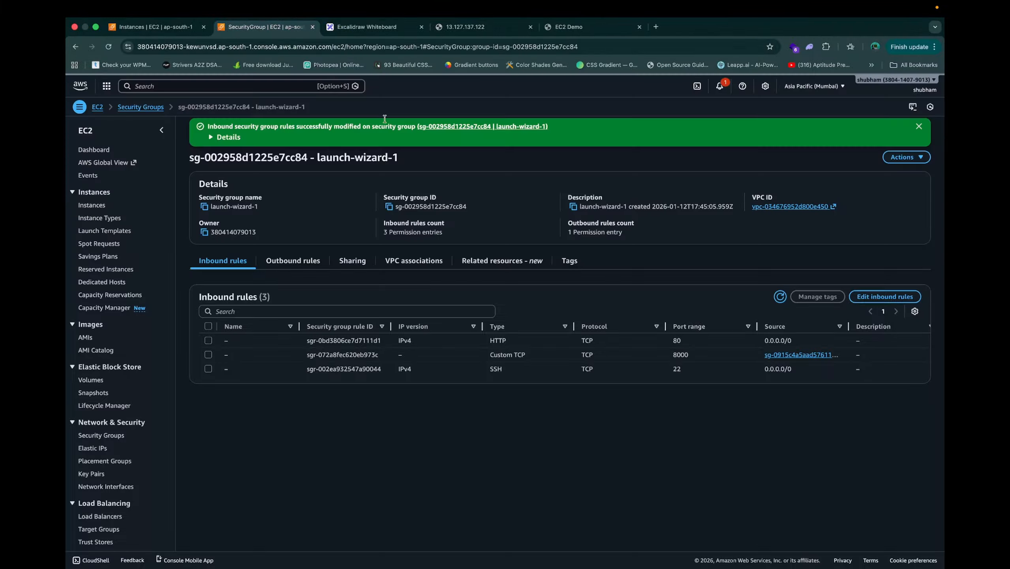
click(190, 30)
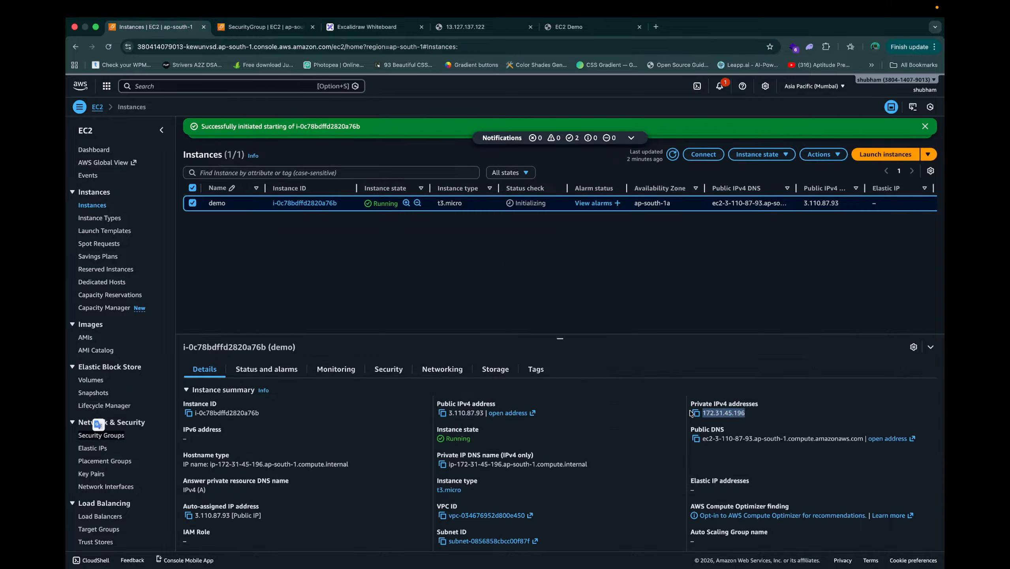
click(557, 391)
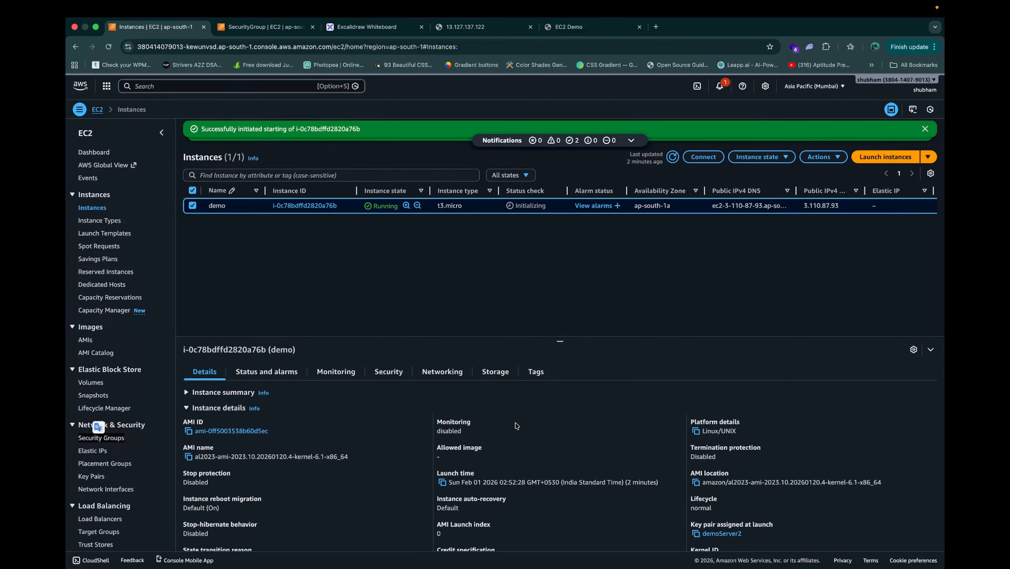
scroll(517, 425, down, 1)
scroll(516, 425, up, 1)
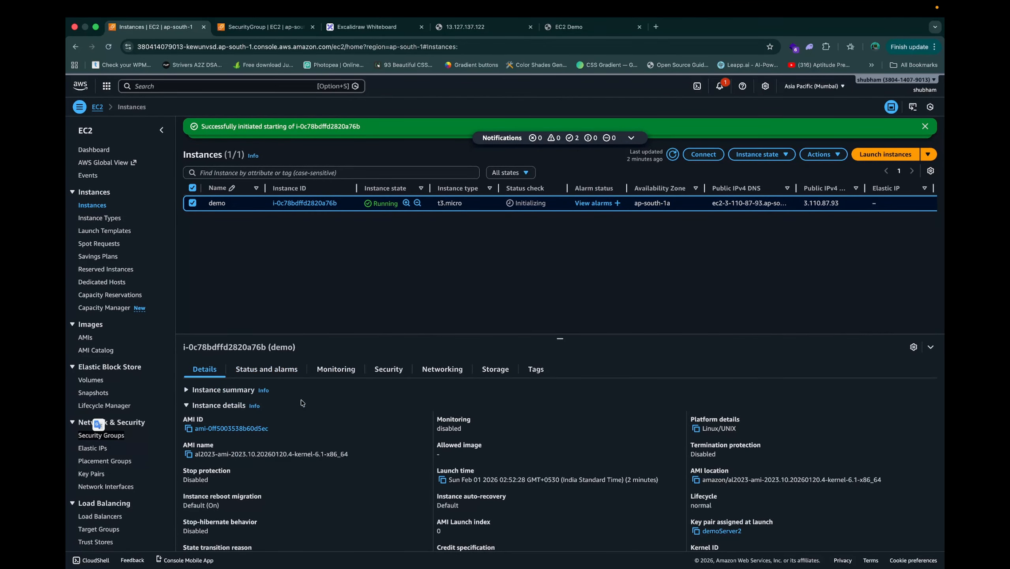
click(218, 390)
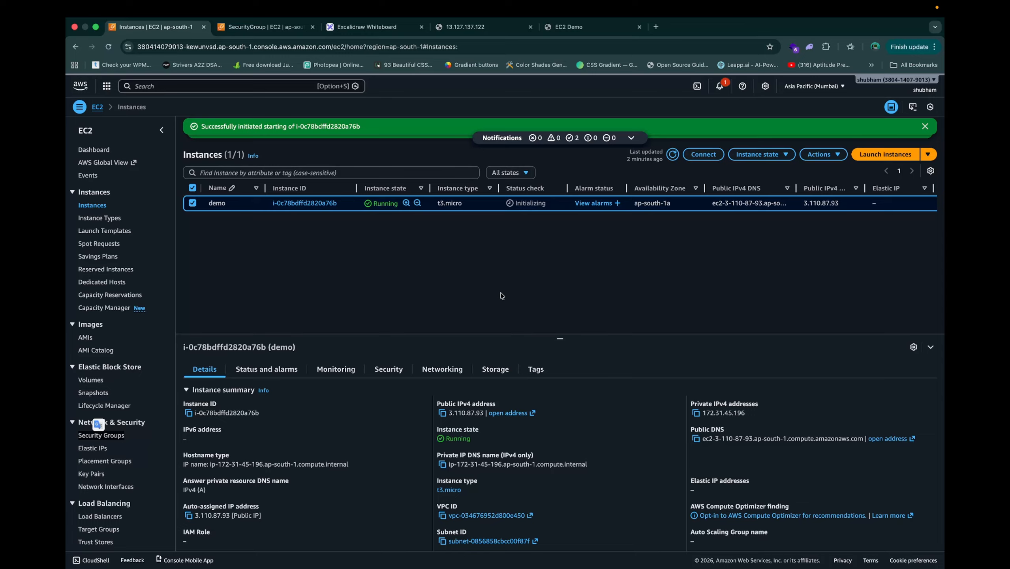
Allocate a new Elastic IP address from Amazon's pool of IPv4 addresses in the ap-south-1 network border group.
scroll(98, 384, down, 2)
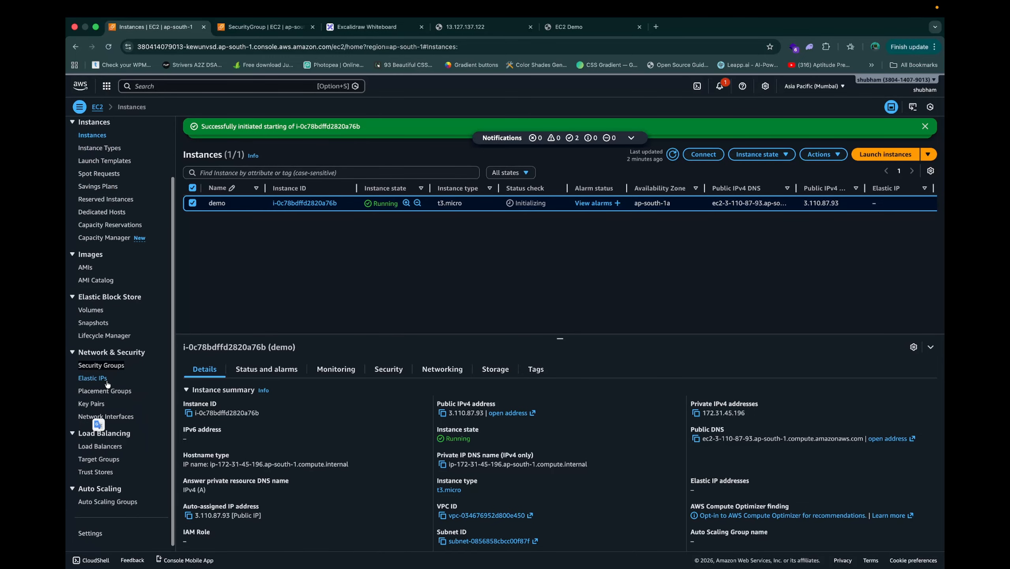
click(93, 378)
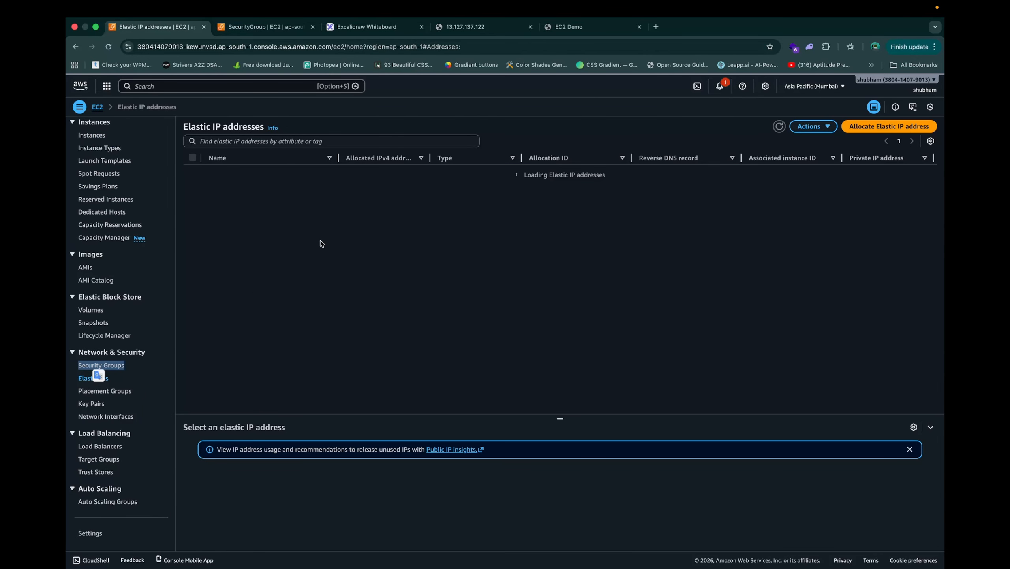
click(878, 130)
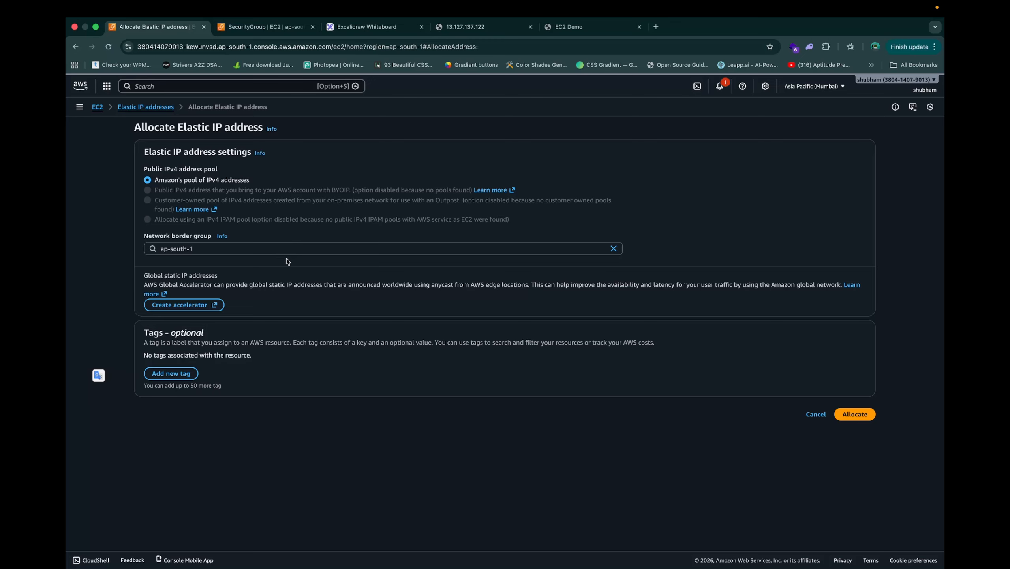
click(311, 249)
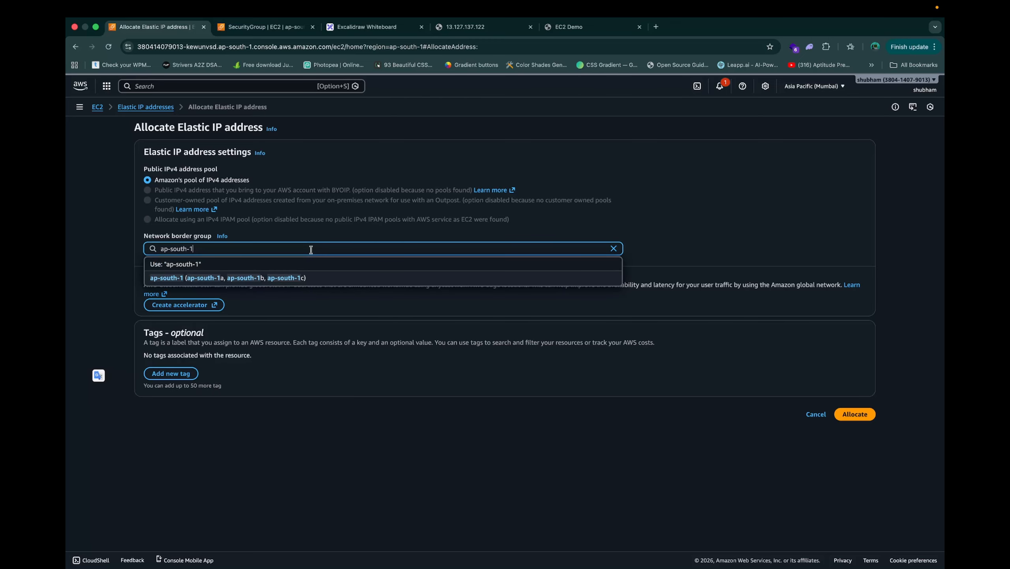
click(81, 260)
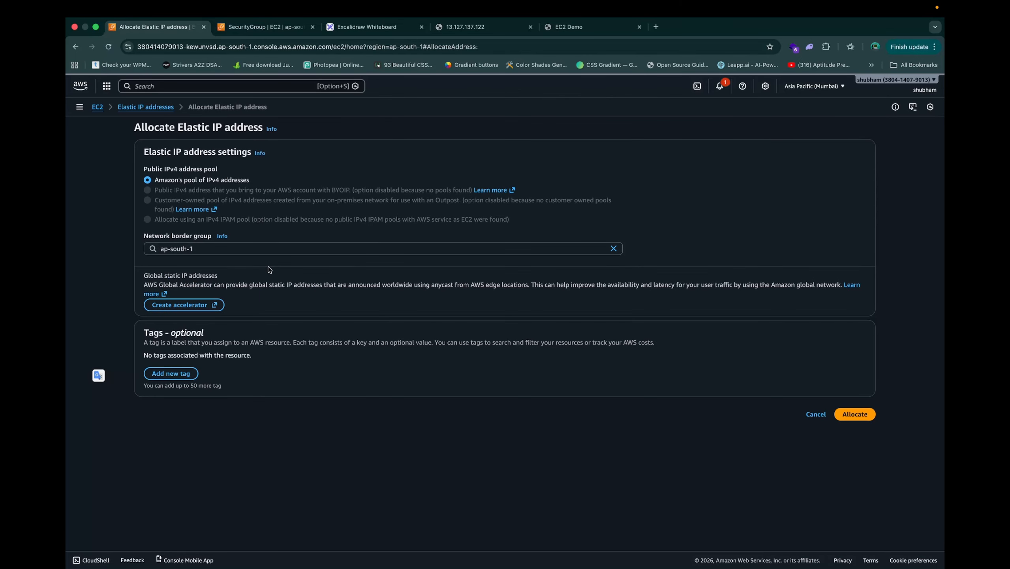
click(858, 414)
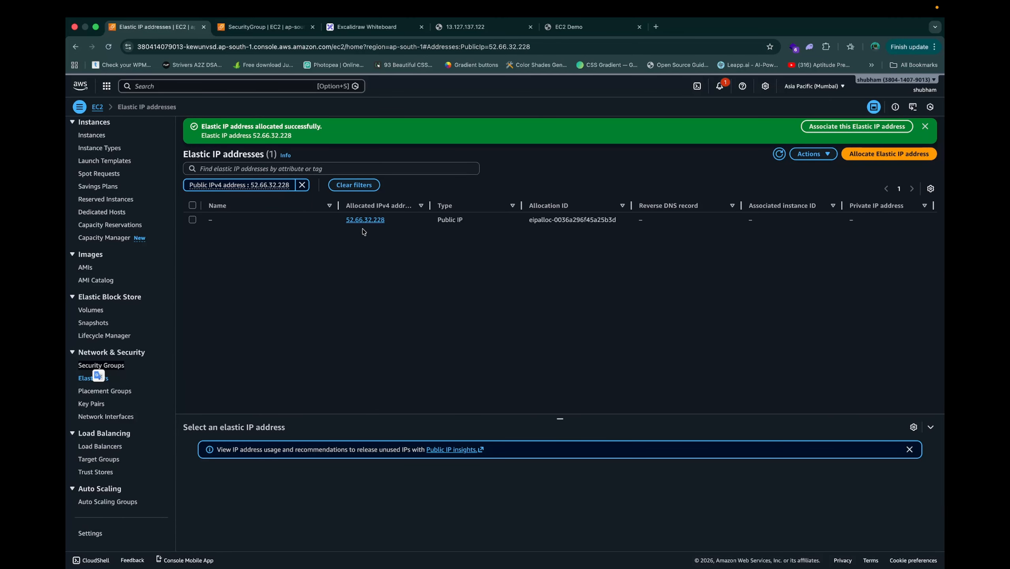
Review the newly allocated Elastic IP 52.66.32.228 and associate it with the demo instance i-0c78bdffd2820a76b.
click(363, 220)
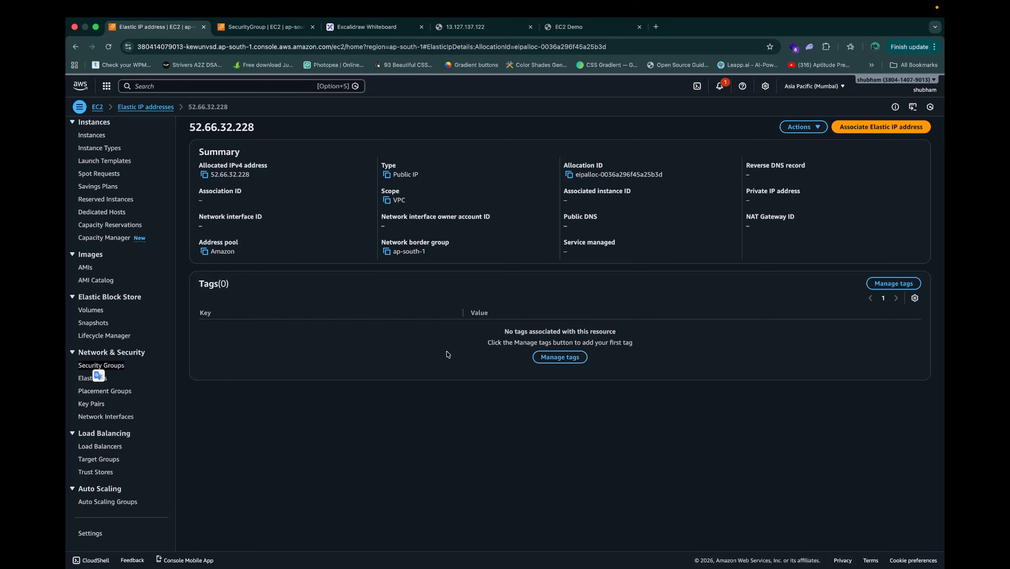
scroll(389, 326, left, 5)
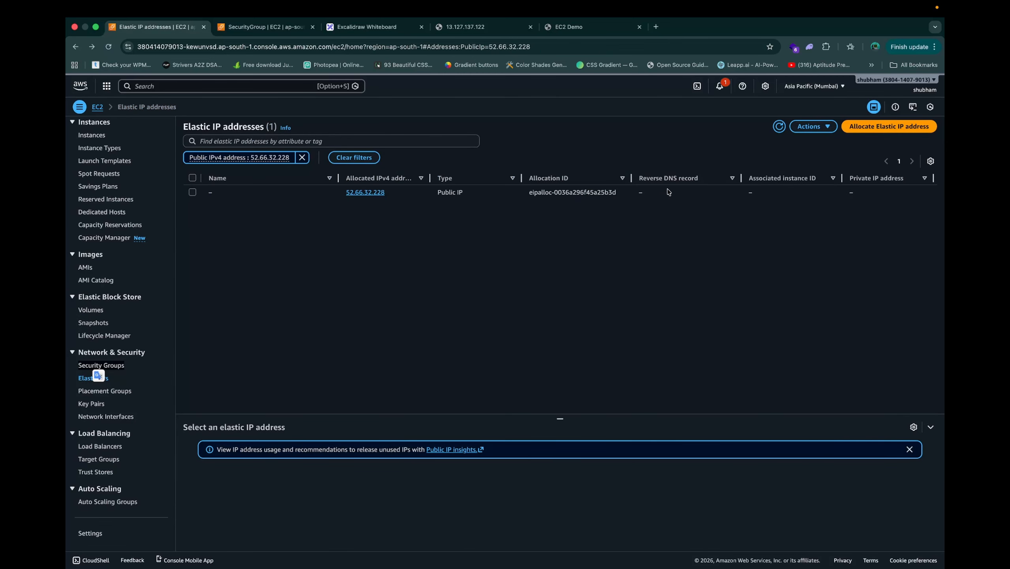
scroll(660, 195, right, 5)
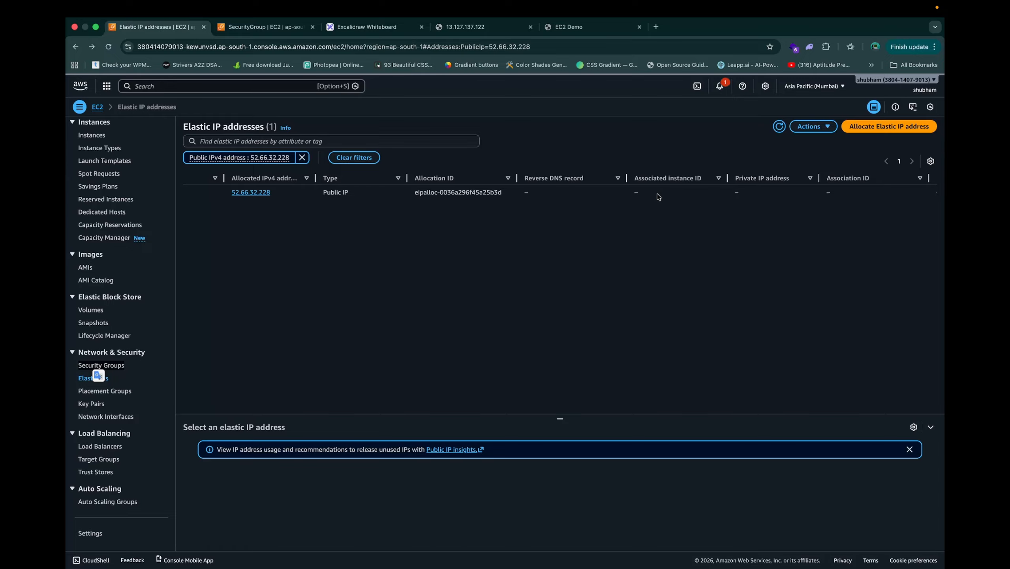
scroll(654, 193, left, 5)
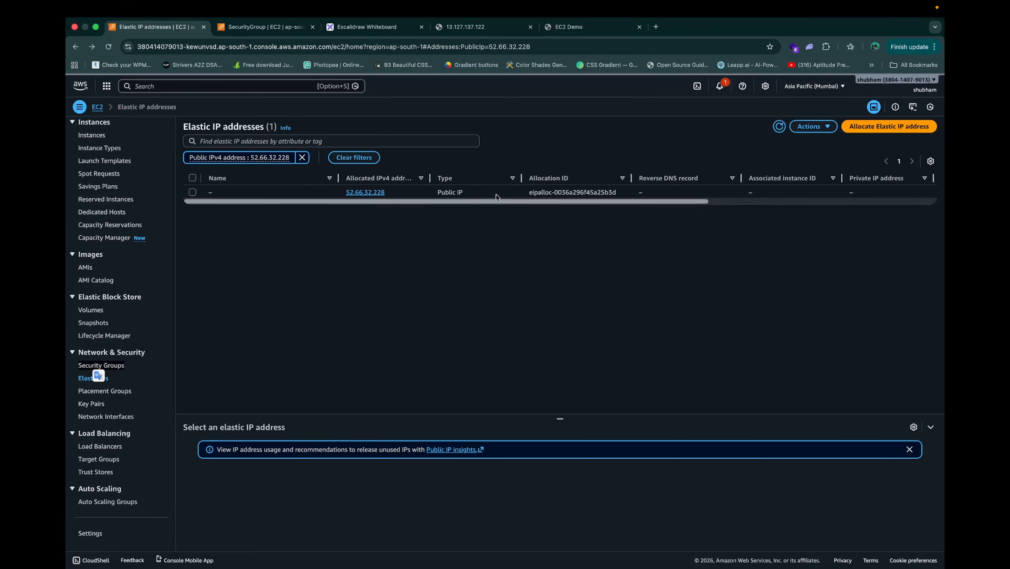
click(192, 192)
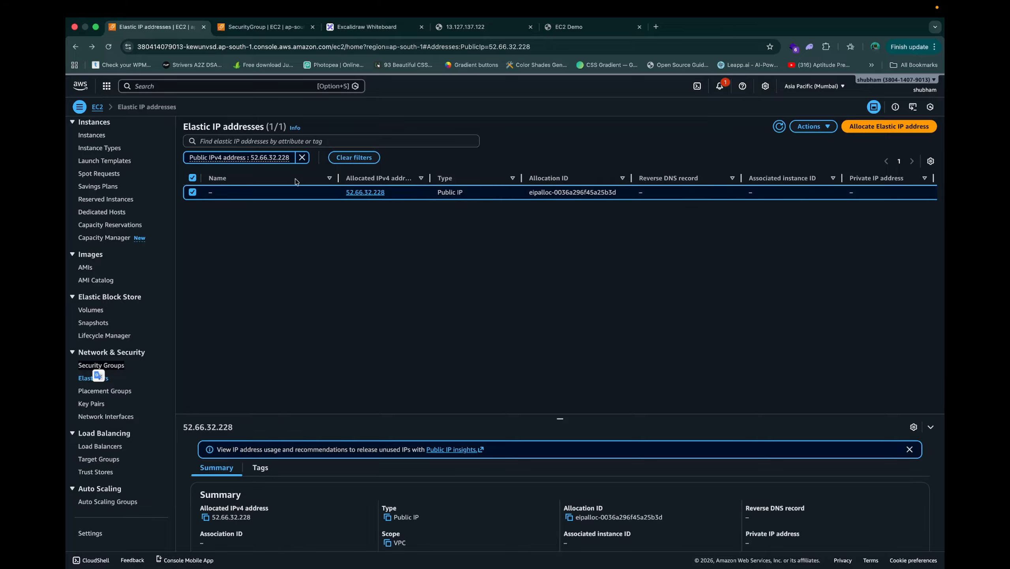
click(808, 127)
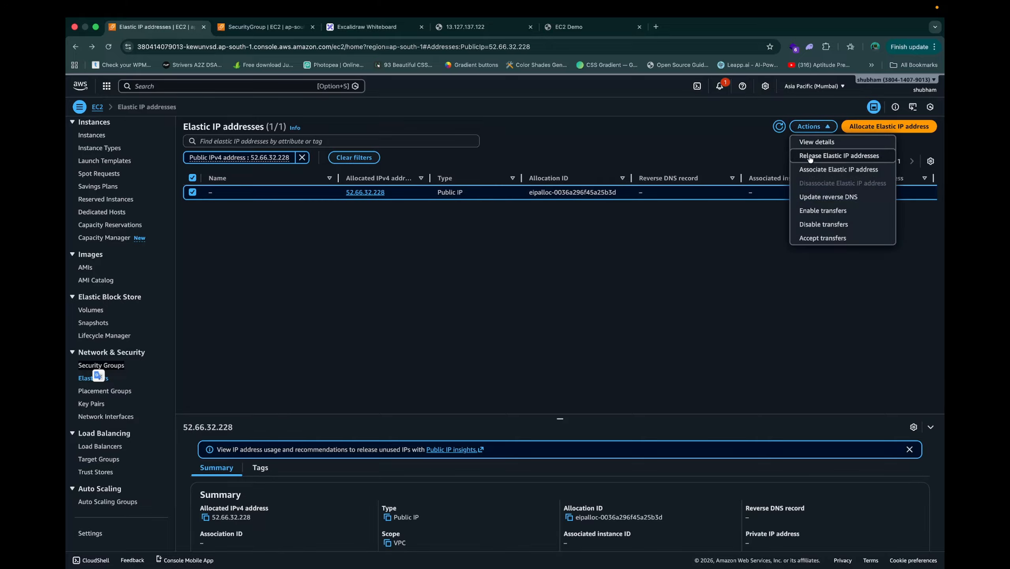
click(843, 171)
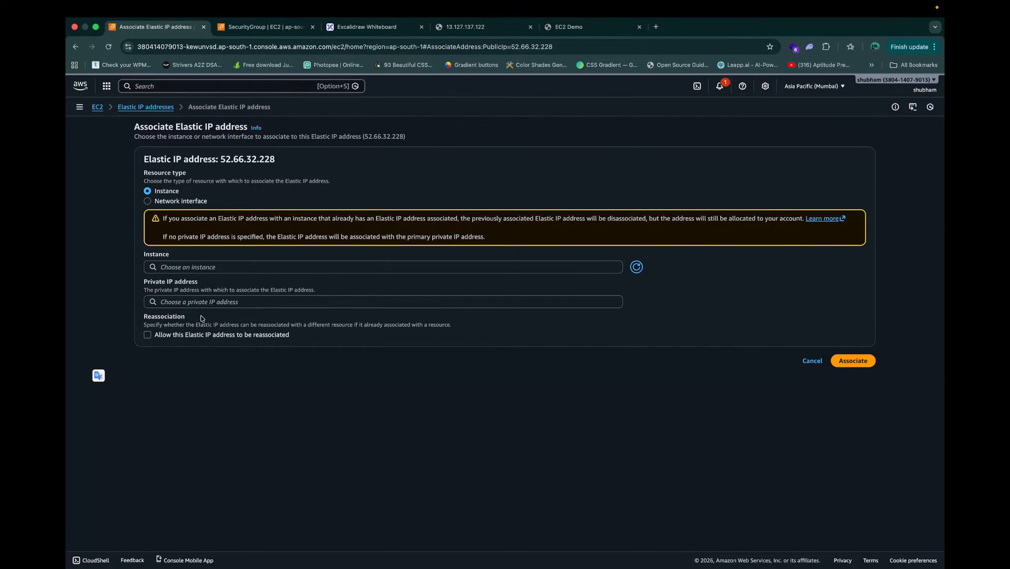
click(226, 302)
click(211, 398)
click(219, 269)
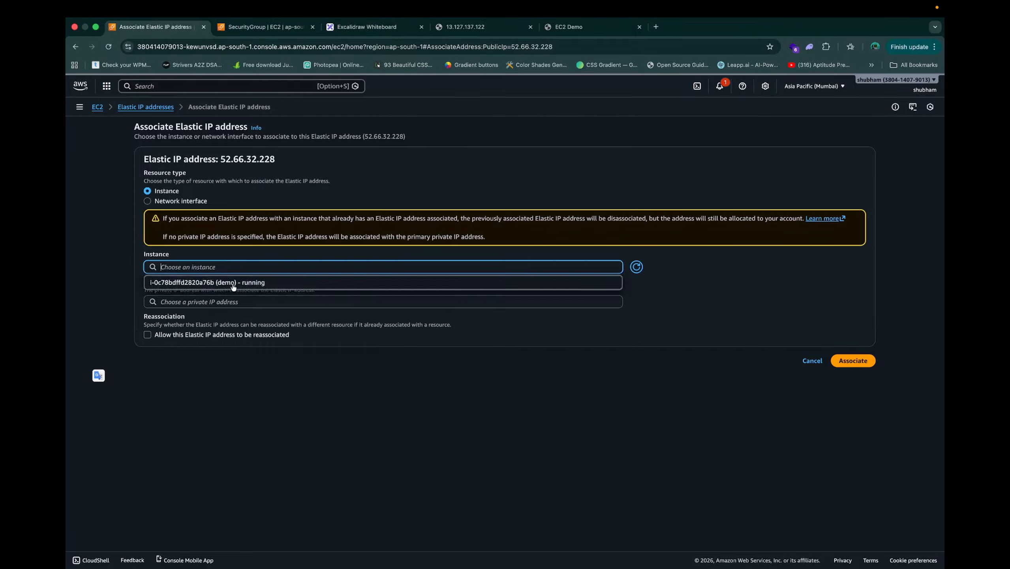
click(236, 284)
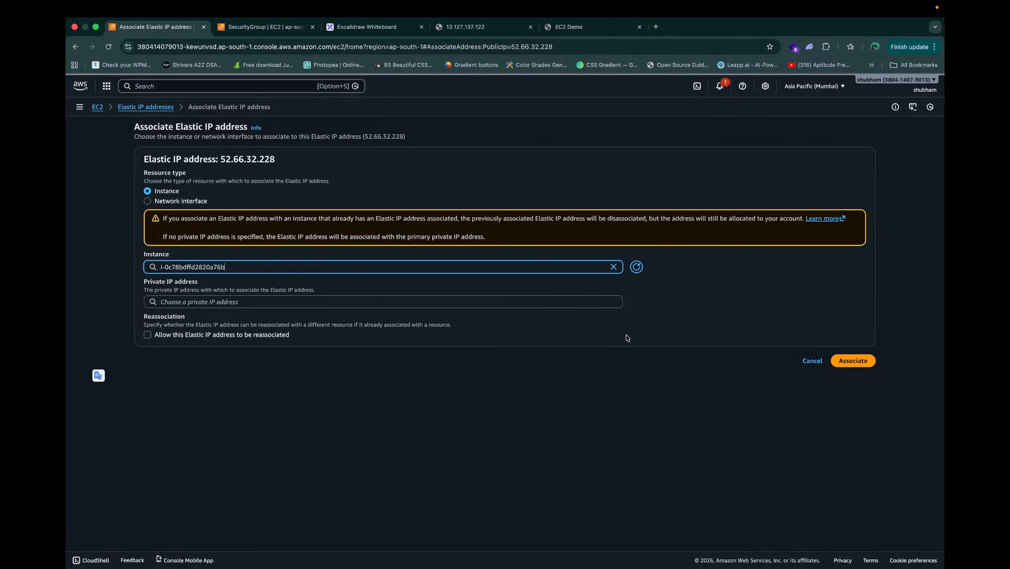
click(852, 361)
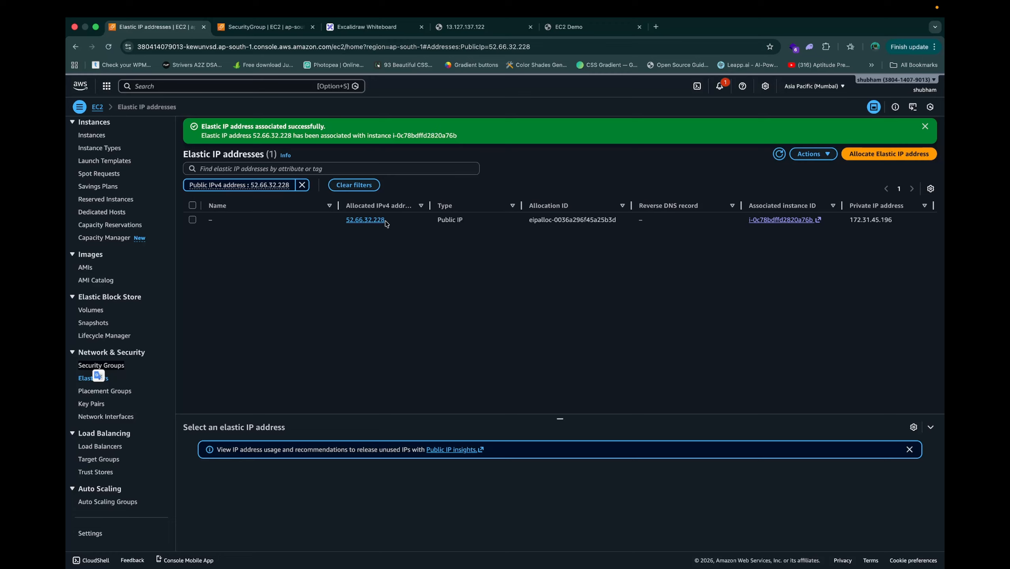
Test the instance's earlier public addresses by reloading the pages at 3.110.87.93 and 13.127.137.122.
click(575, 28)
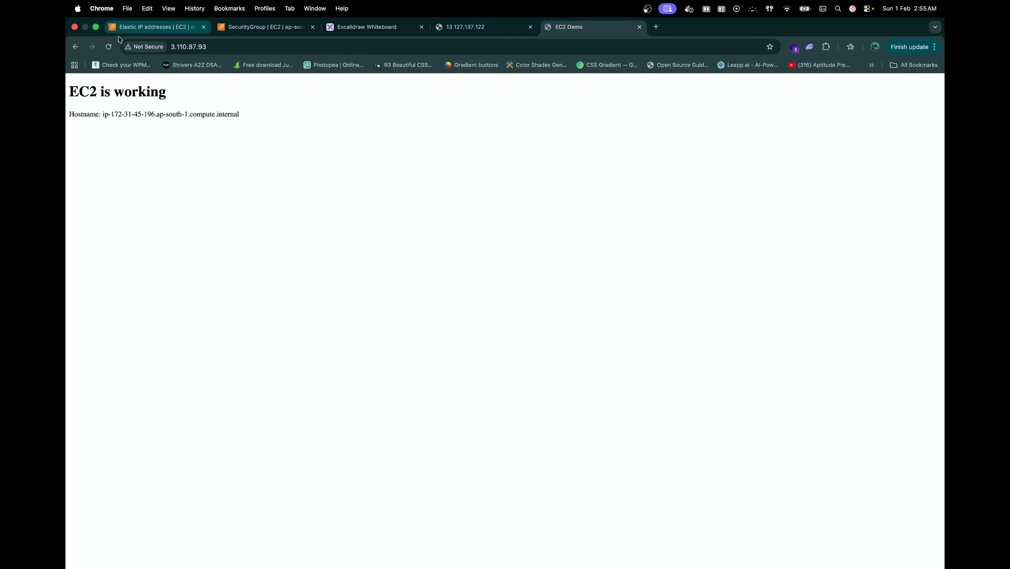
key(super+r)
click(488, 28)
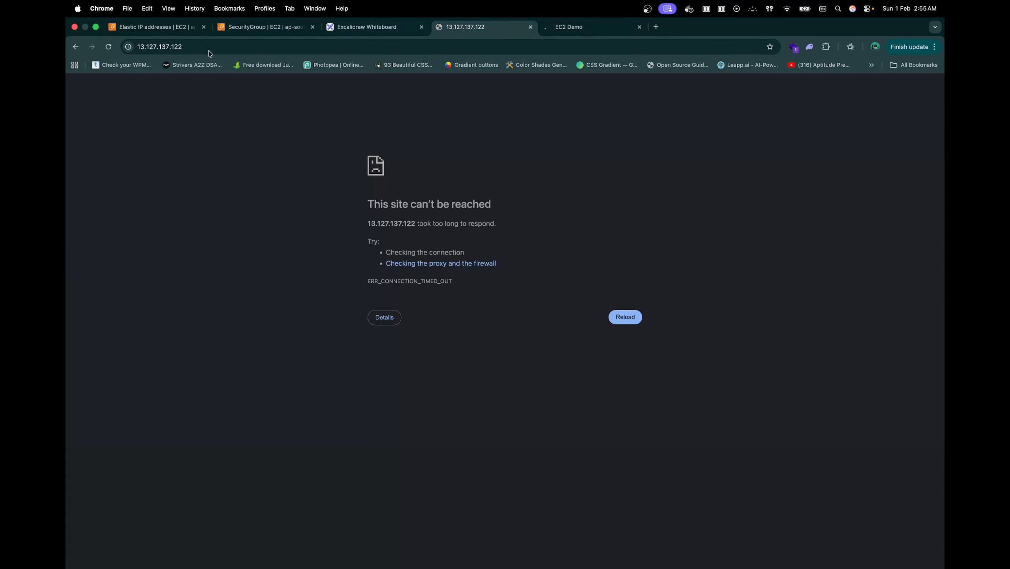
click(208, 49)
key(Return)
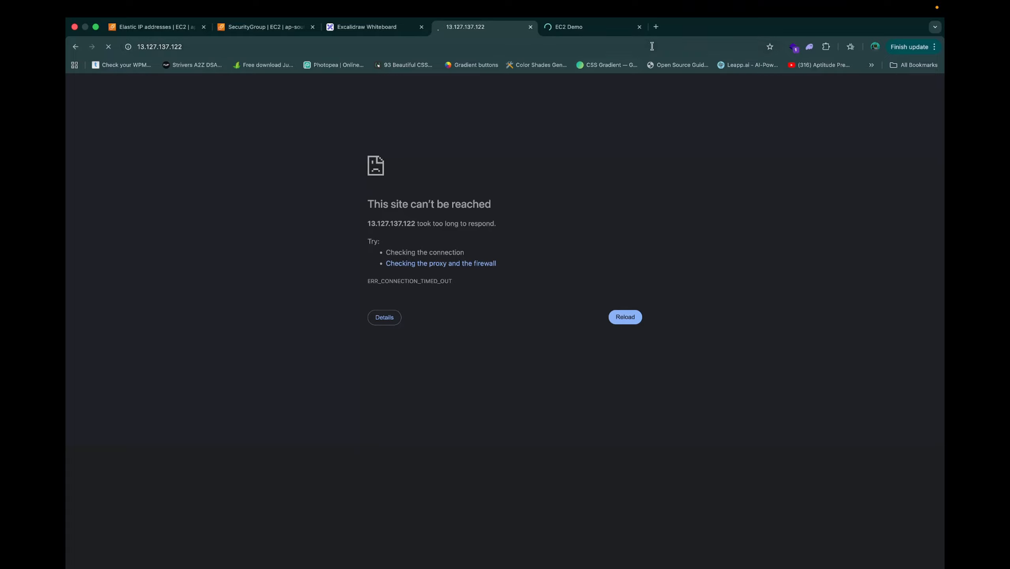
Copy the associated Elastic IP 52.66.32.228 from the address list and try to load it in a new tab.
click(158, 25)
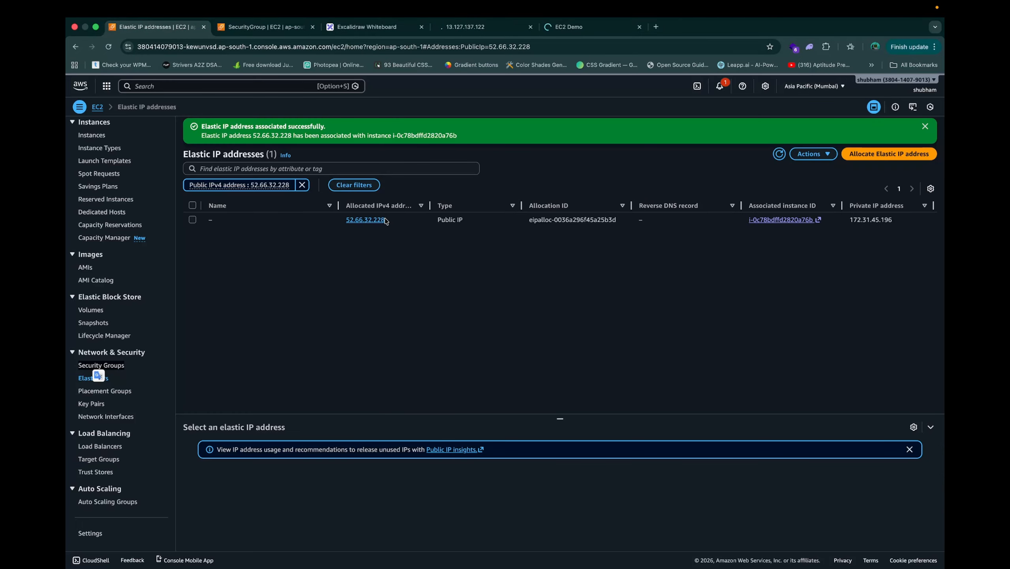
drag(388, 224, 342, 224)
key(super+c)
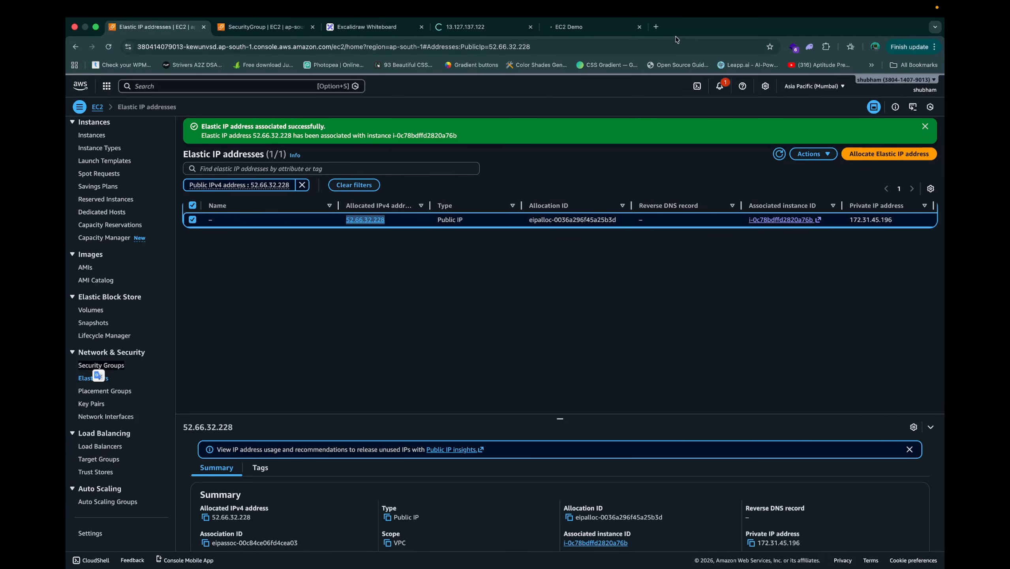
click(655, 26)
key(super+v)
key(Return)
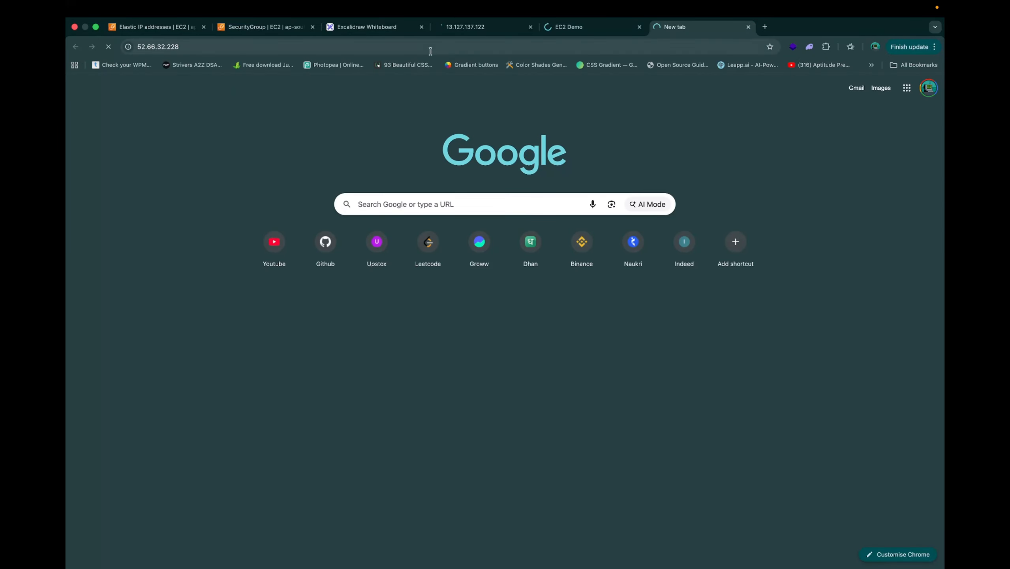
click(252, 48)
key(super+x)
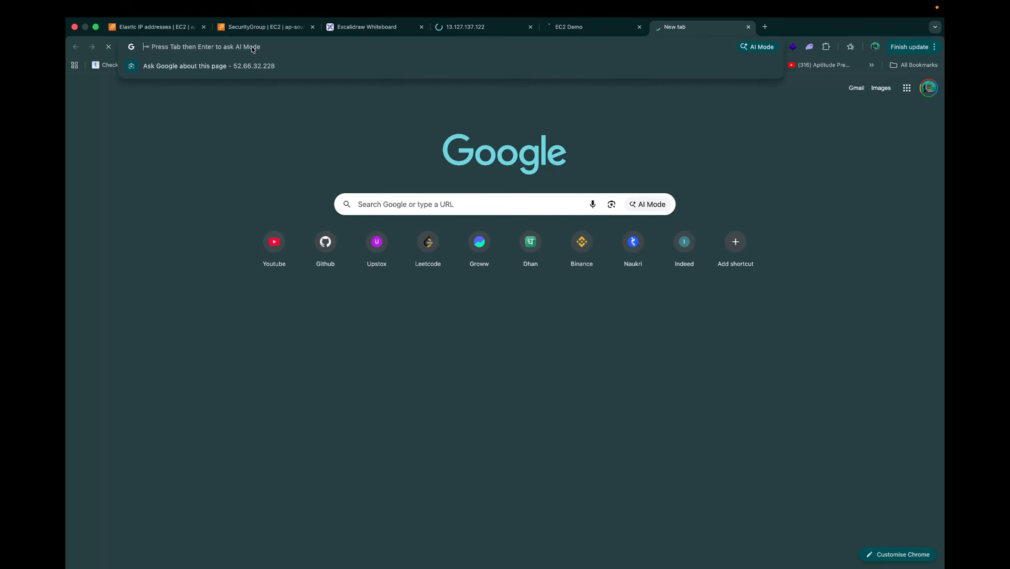
key(super+v)
key(super+v)
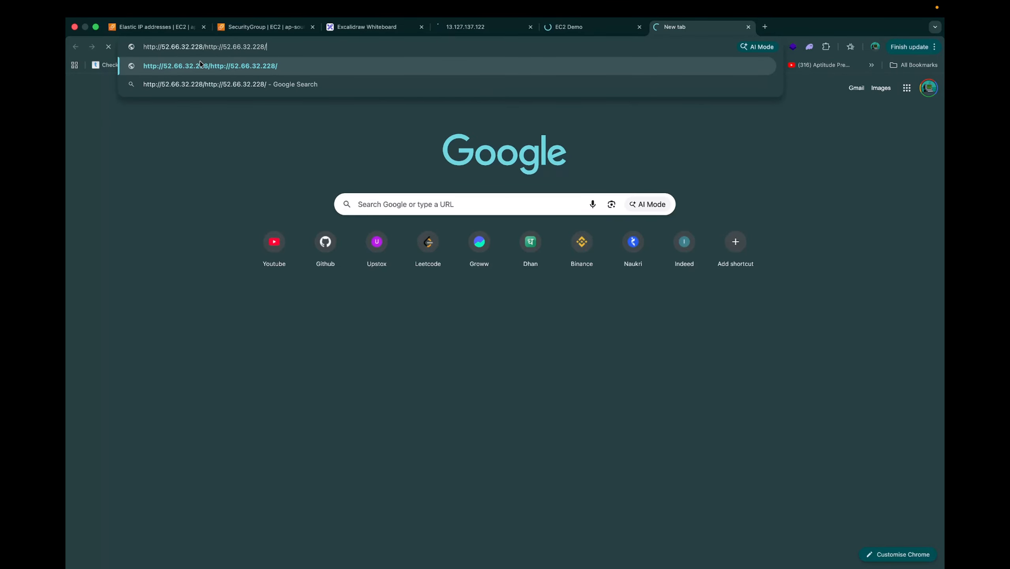
key(super+a)
key(super+v)
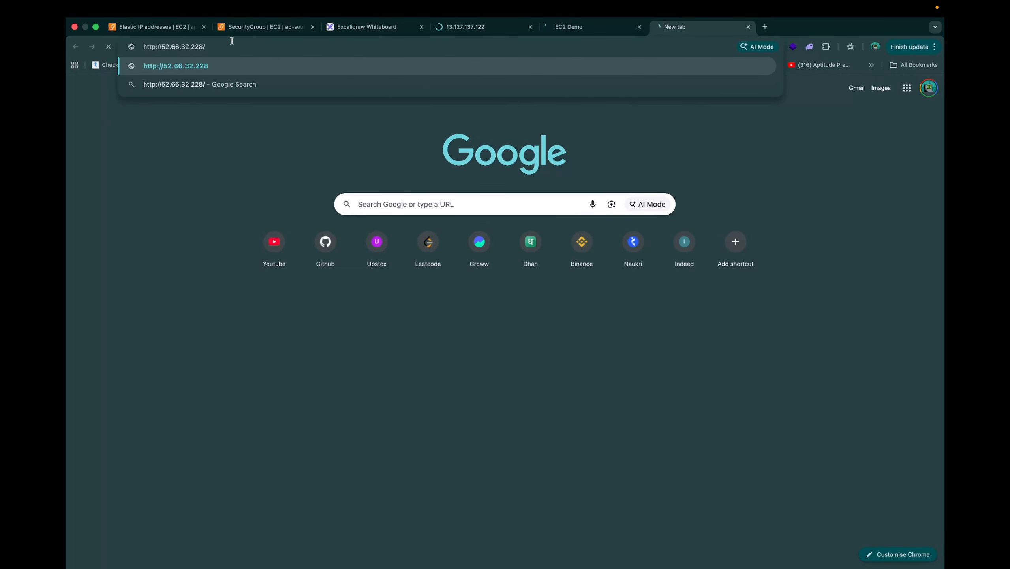
key(Return)
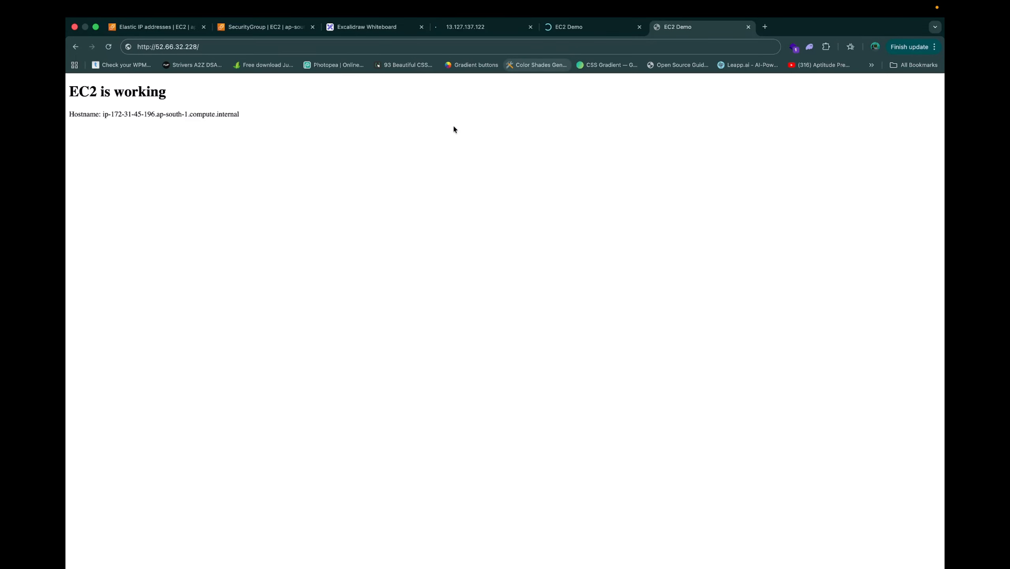
drag(268, 127, 66, 88)
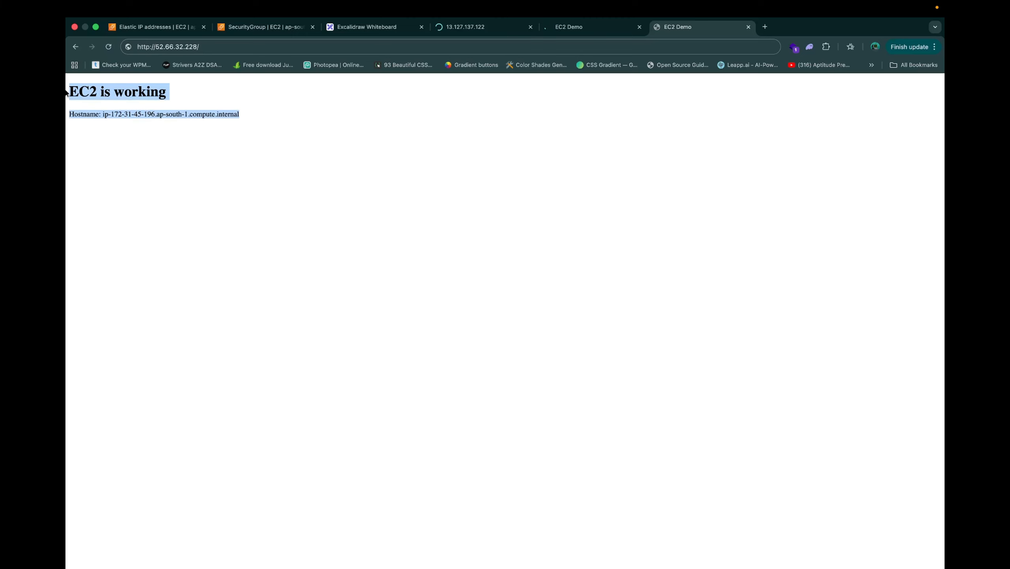
click(235, 139)
Switch to the Excalidraw whiteboard and draw a large red rounded rectangle in the empty area below the ec2 diagram.
click(160, 26)
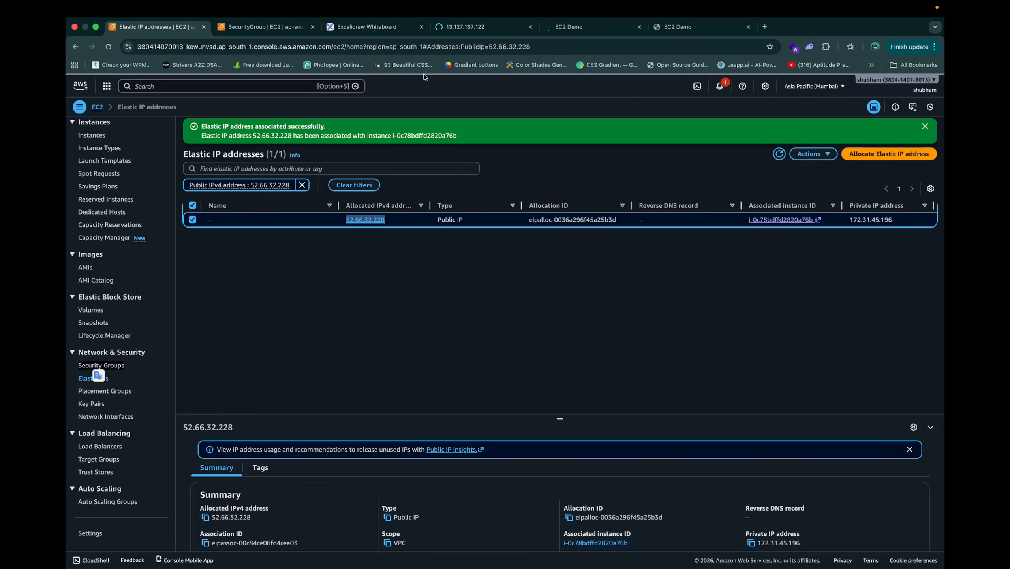
click(376, 28)
scroll(415, 261, down, 5)
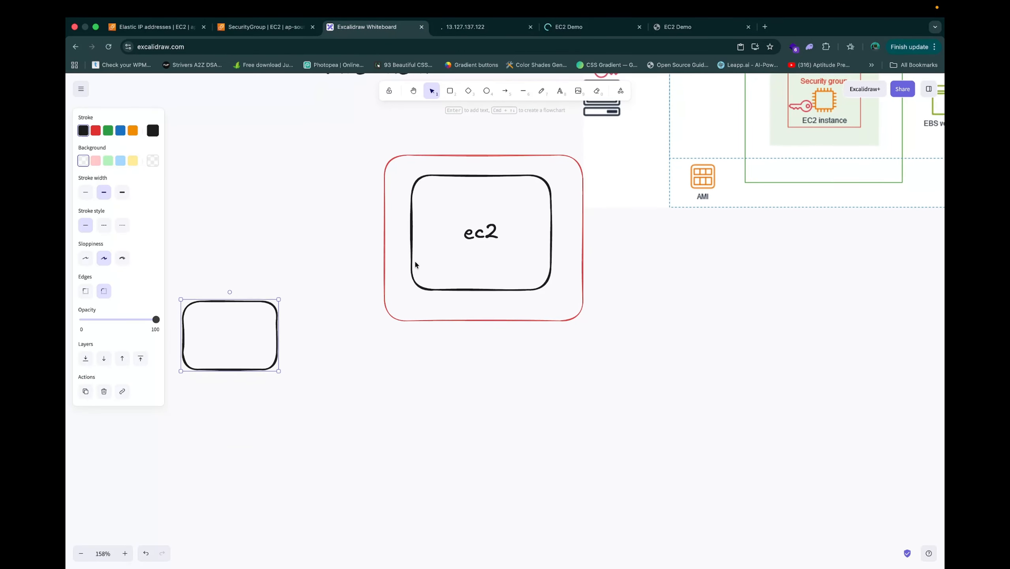
scroll(416, 259, down, 1)
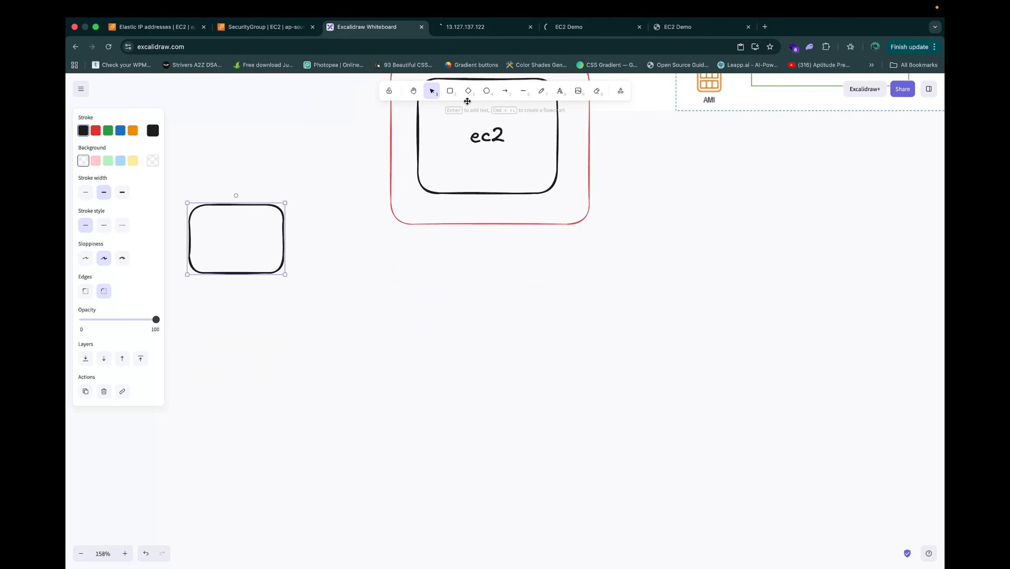
click(450, 91)
mouse_move(439, 325)
mouse_down()
mouse_move(489, 400)
mouse_move(613, 442)
mouse_up()
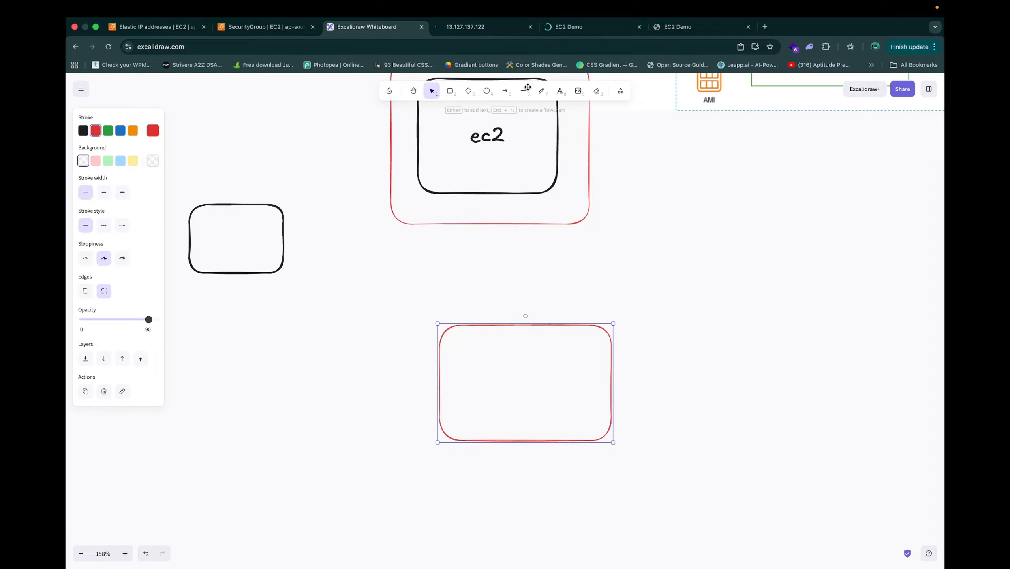
Draw a smaller red rectangle beside the large one and an arrow leading from it to the large rectangle.
click(449, 92)
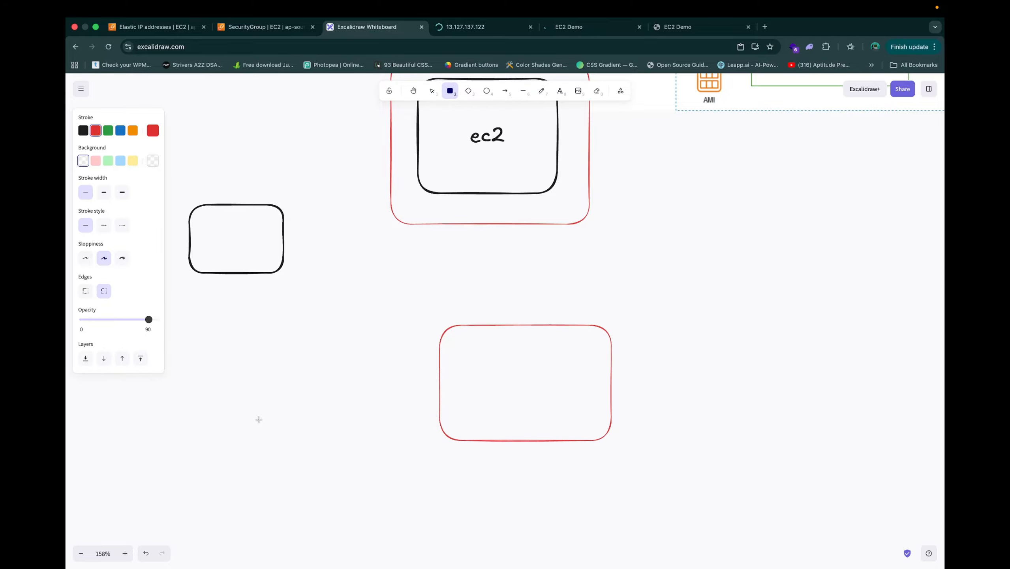
drag(271, 421, 342, 449)
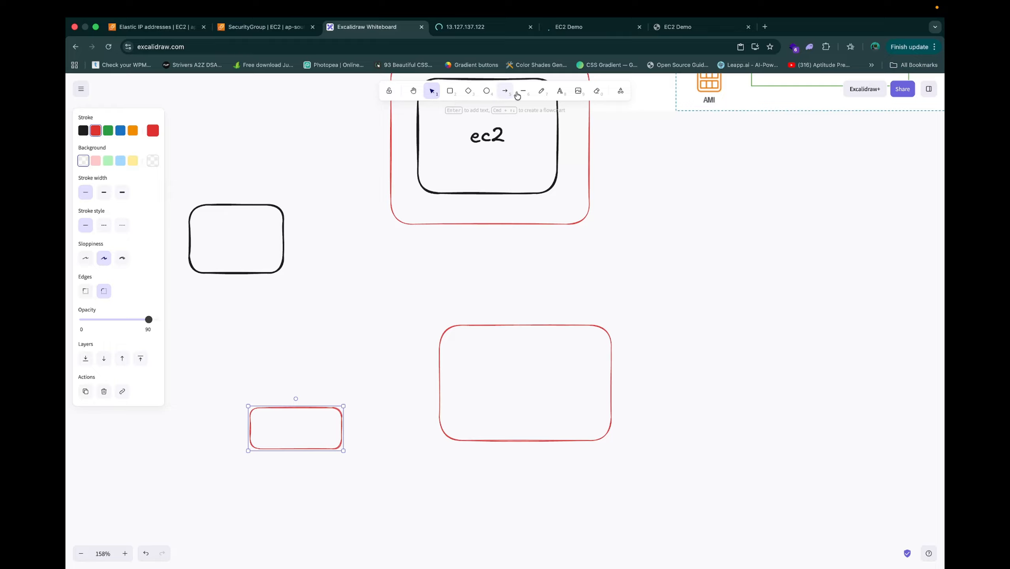
click(504, 90)
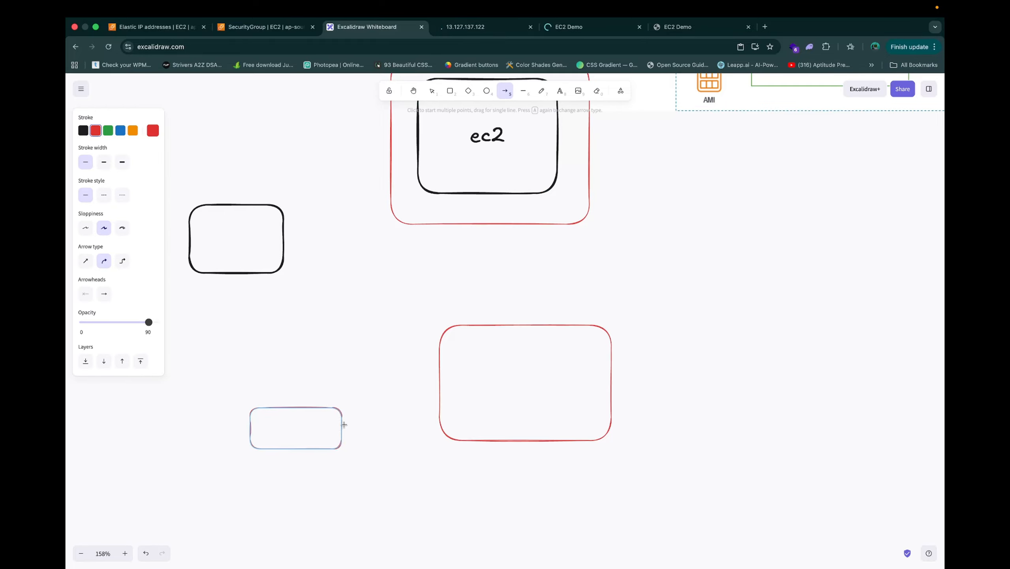
drag(359, 414, 442, 368)
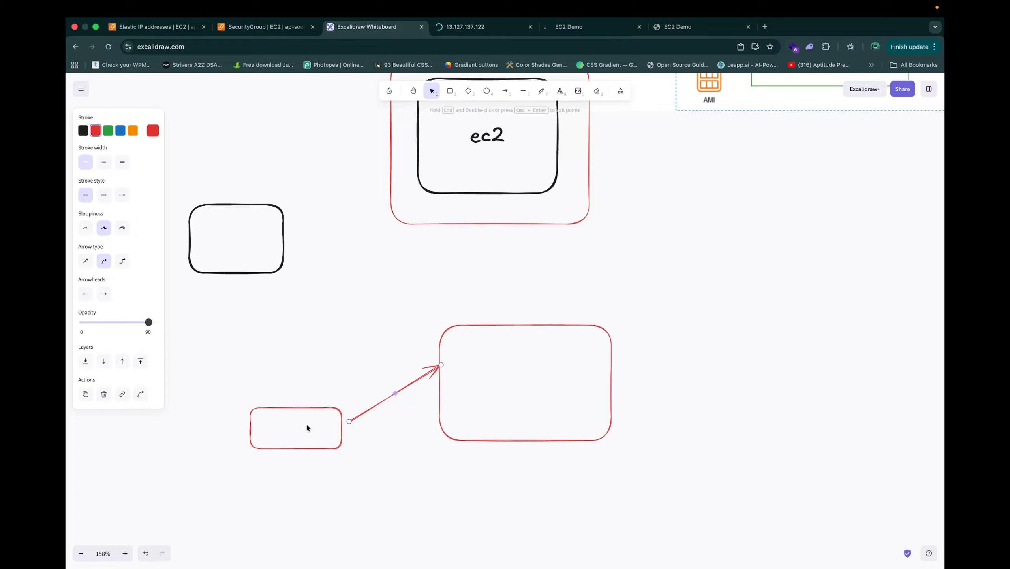
scroll(384, 451, down, 5)
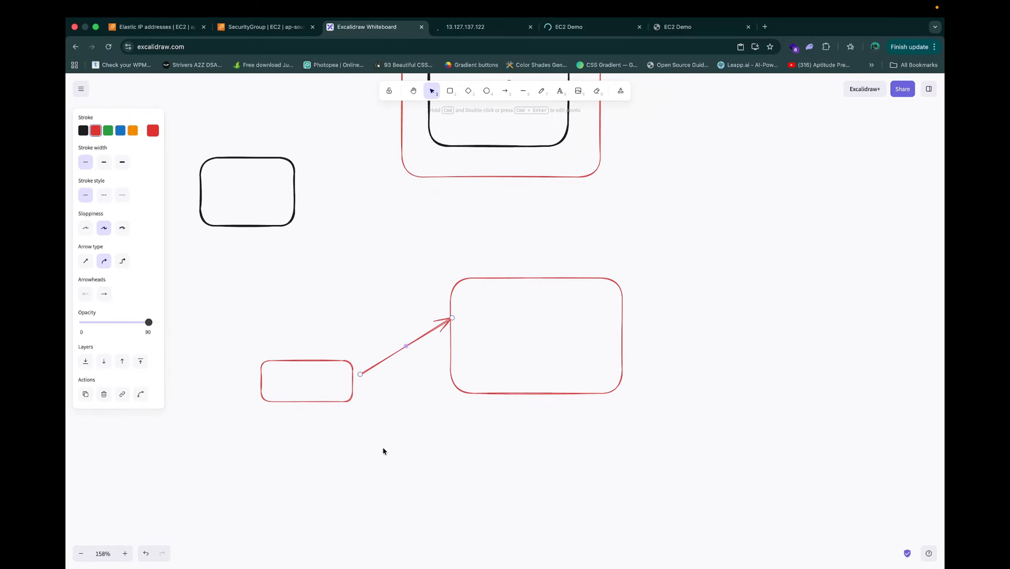
scroll(383, 451, down, 4)
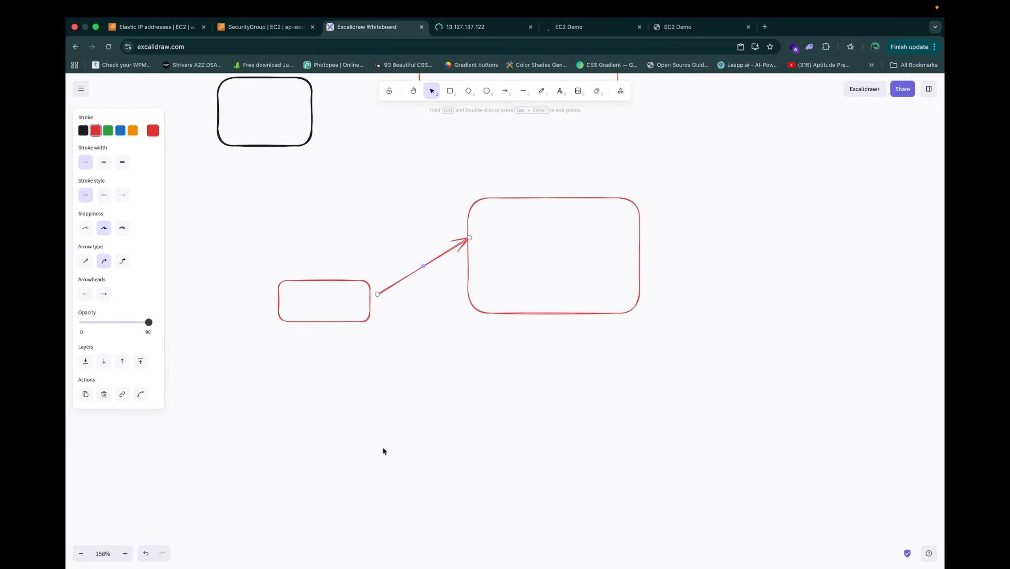
scroll(384, 451, down, 1)
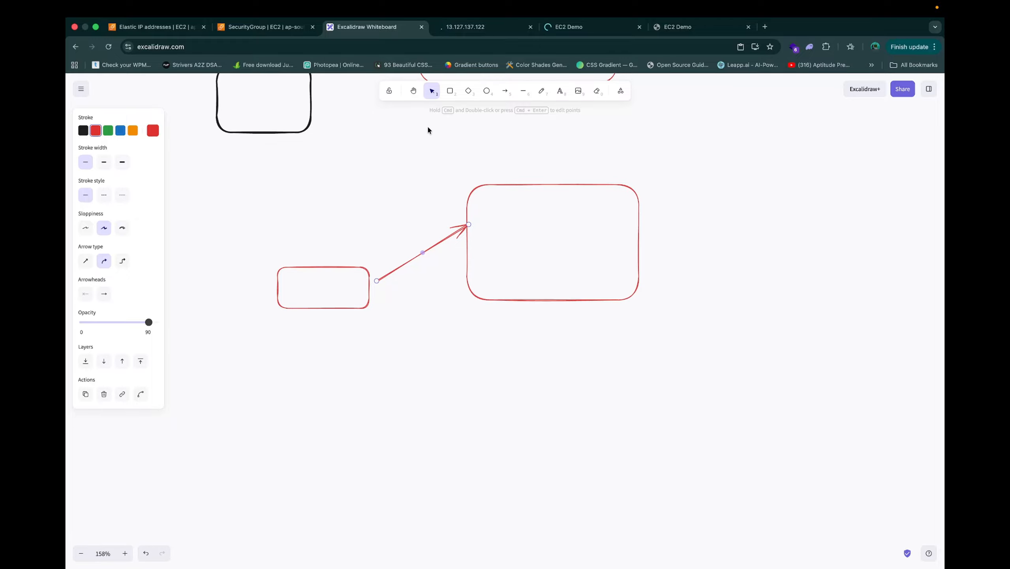
click(561, 91)
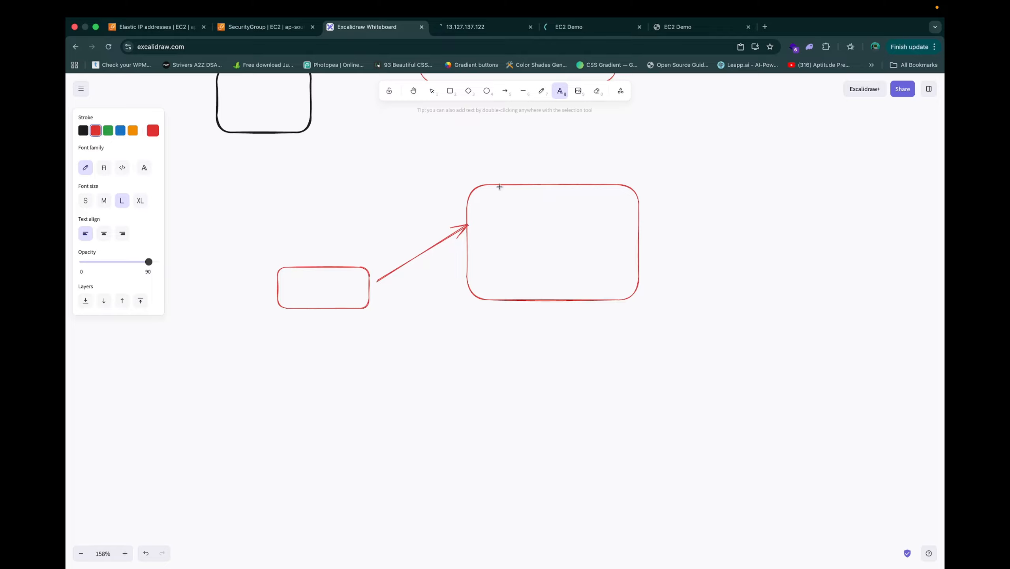
click(376, 402)
text(1. )
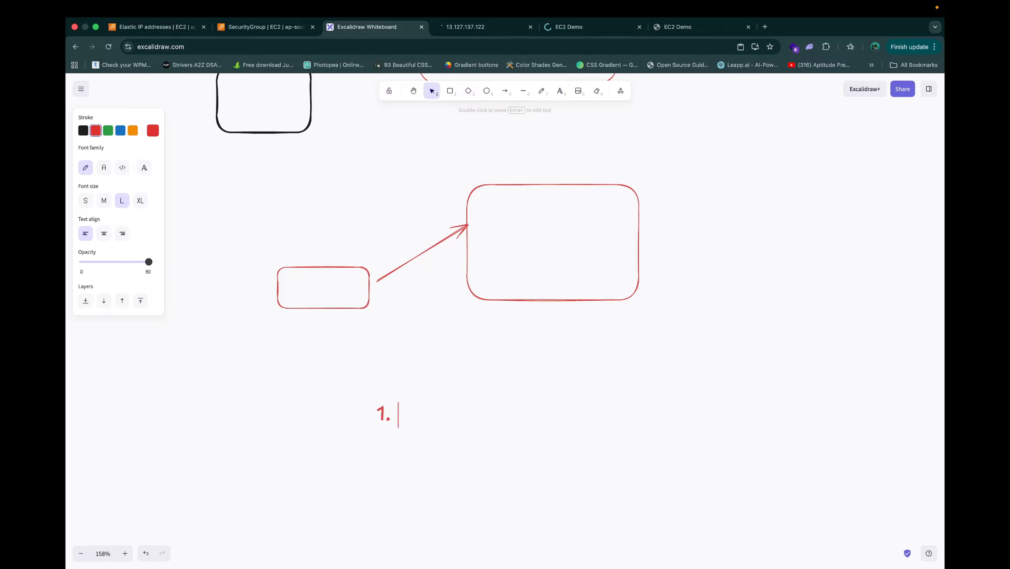
text(IF)
key(BackSpace)
key(BackSpace)
key(BackSpace)
key(BackSpace)
key(BackSpace)
Return to the AWS console and disassociate Elastic IP 52.66.32.228 from instance i-0c78bdffd2820a76b.
click(172, 30)
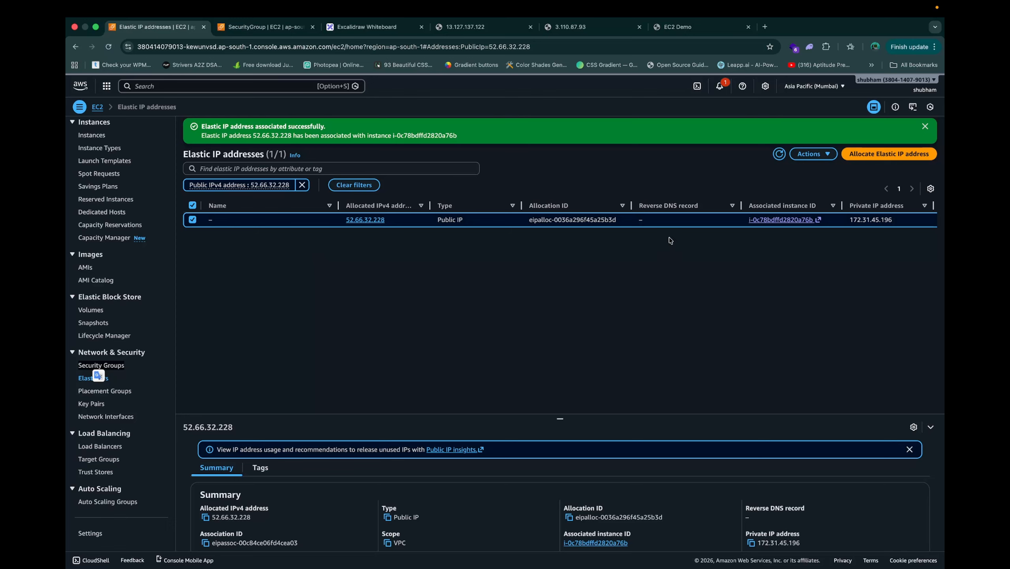
click(819, 154)
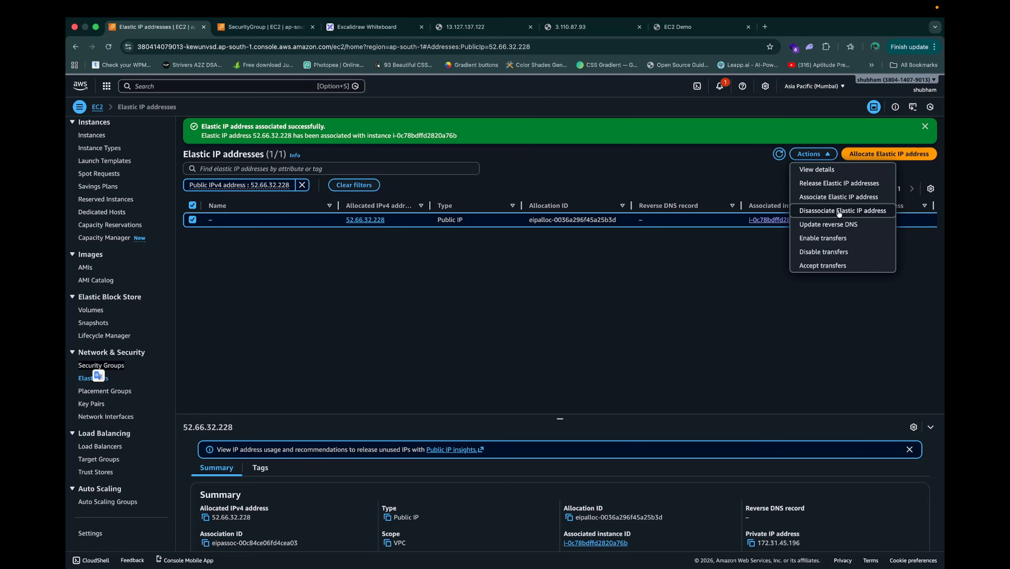
click(822, 210)
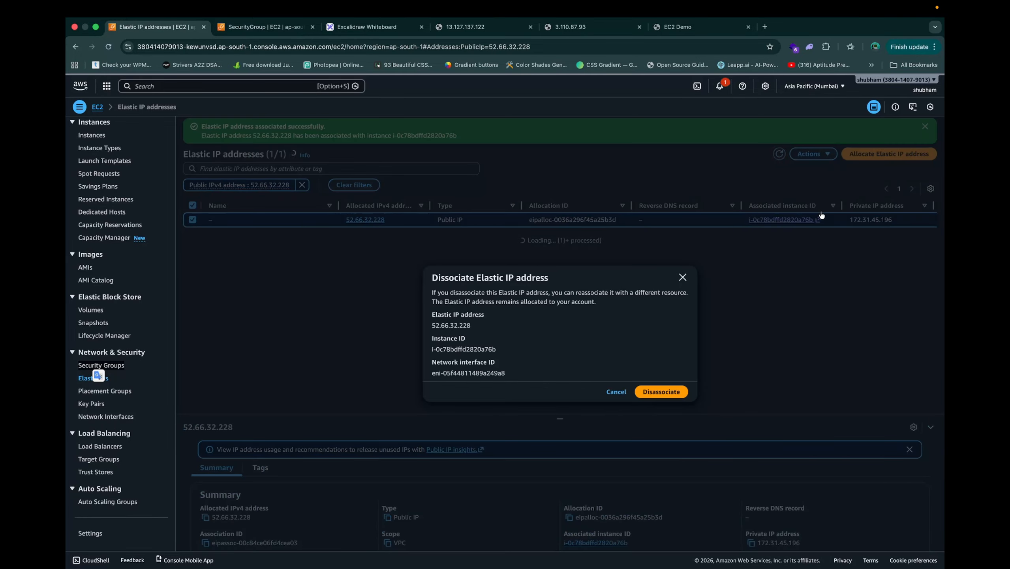
click(655, 393)
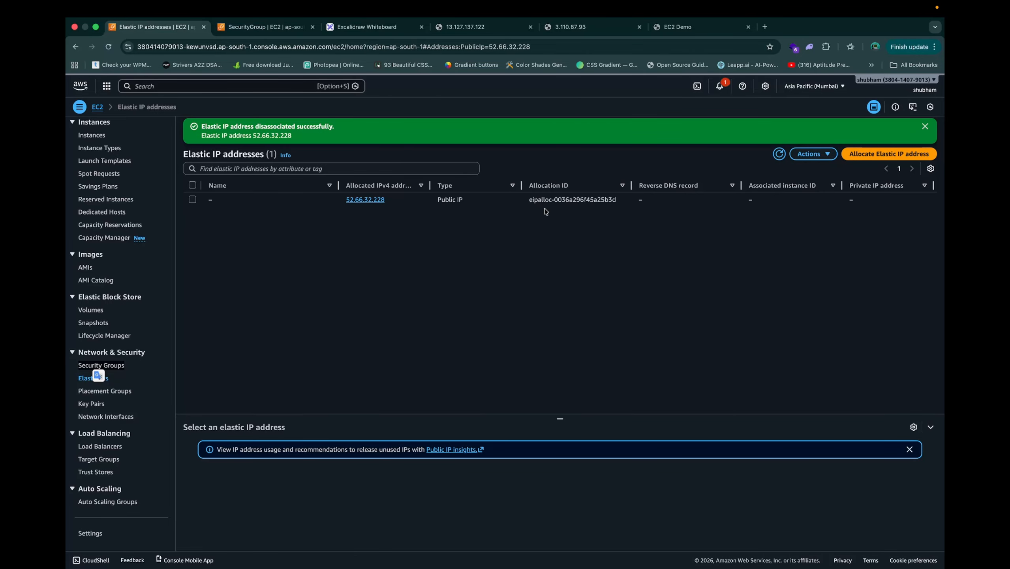
Release the Elastic IP address 52.66.32.228 from the account.
click(192, 199)
click(813, 153)
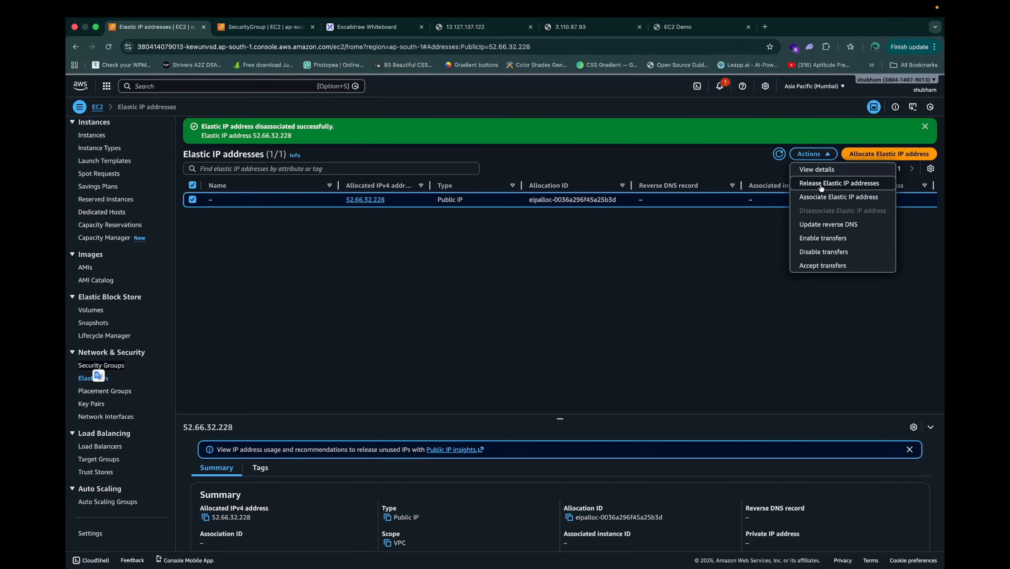
click(846, 185)
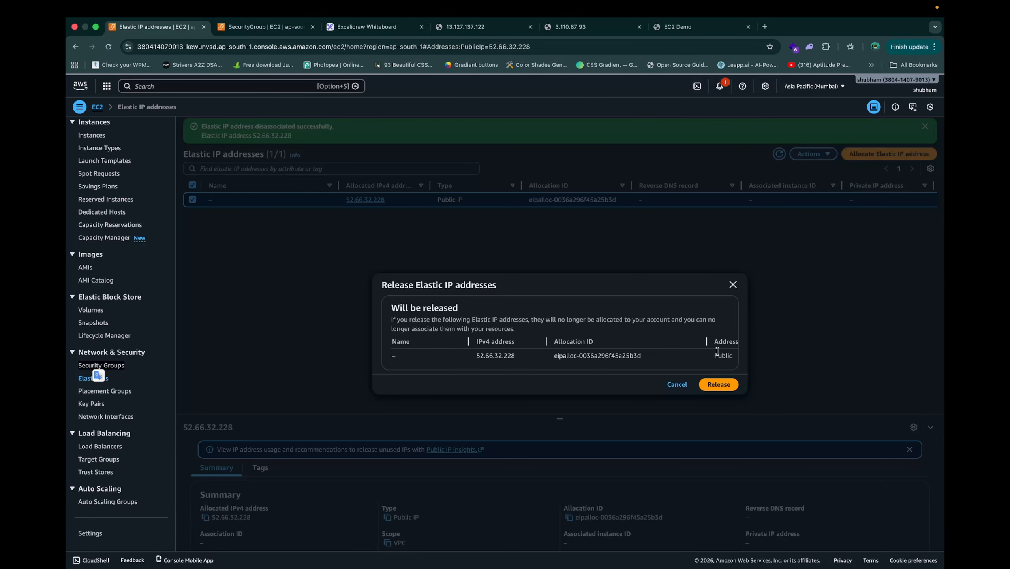
click(715, 385)
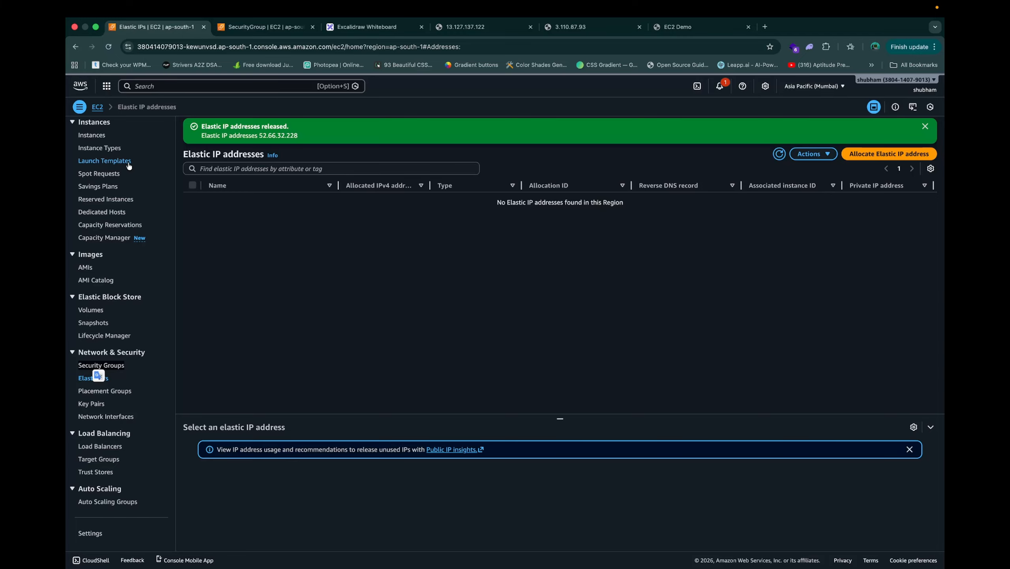
Terminate the demo EC2 instance i-0c78bdffd2820a76b, leaving the skip OS shutdown option off.
scroll(103, 163, up, 2)
click(95, 205)
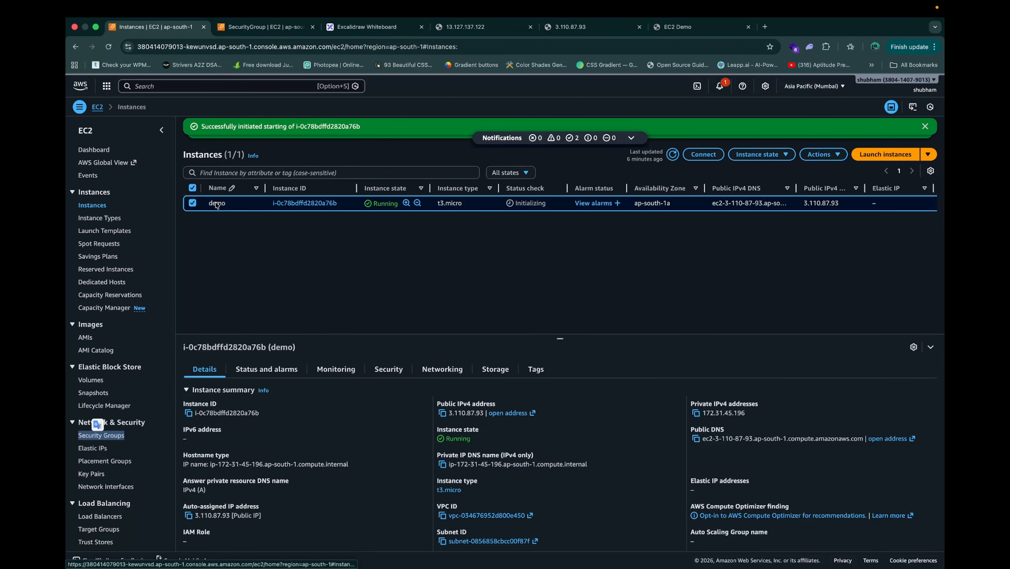
click(760, 155)
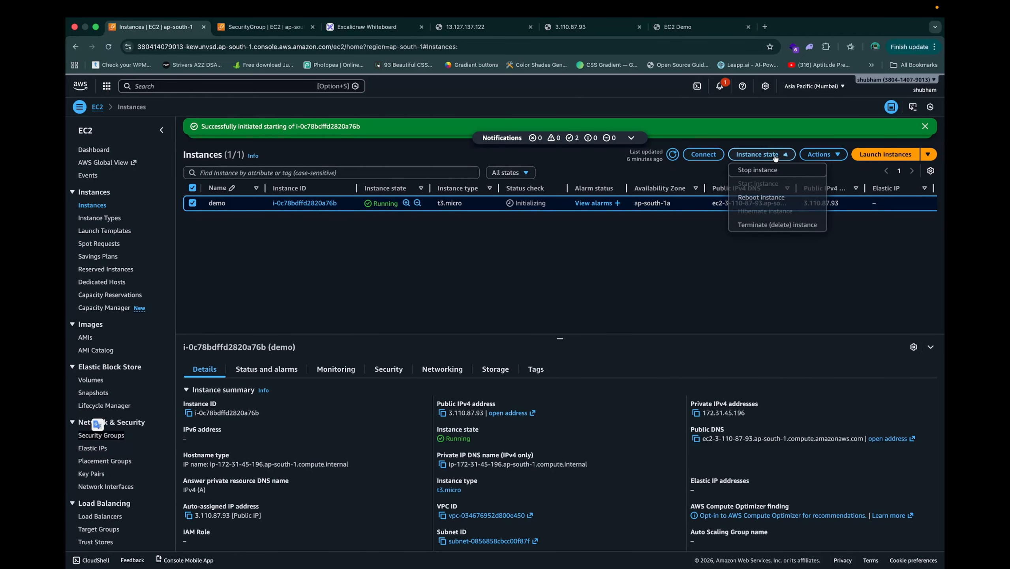
click(790, 233)
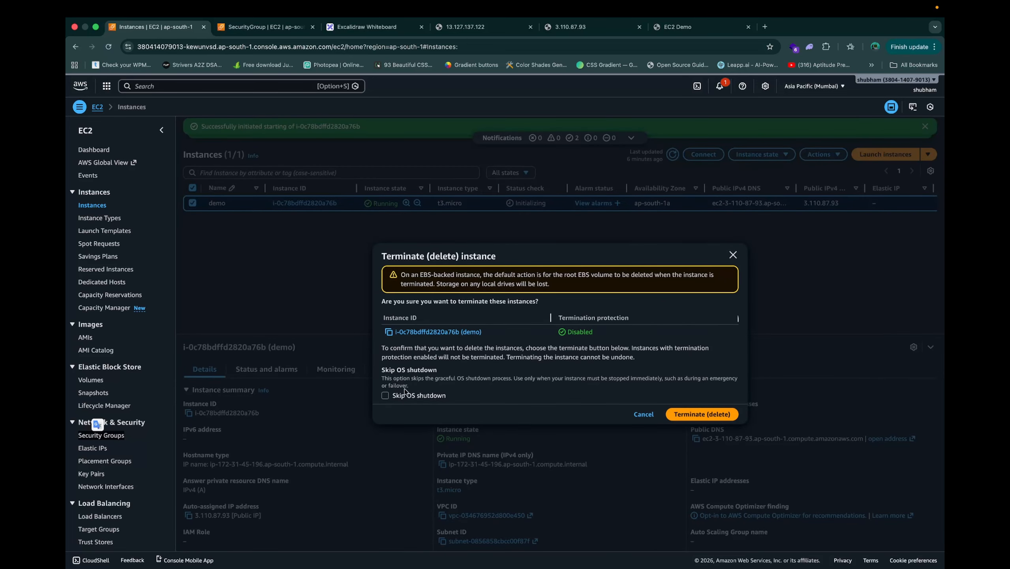
click(705, 413)
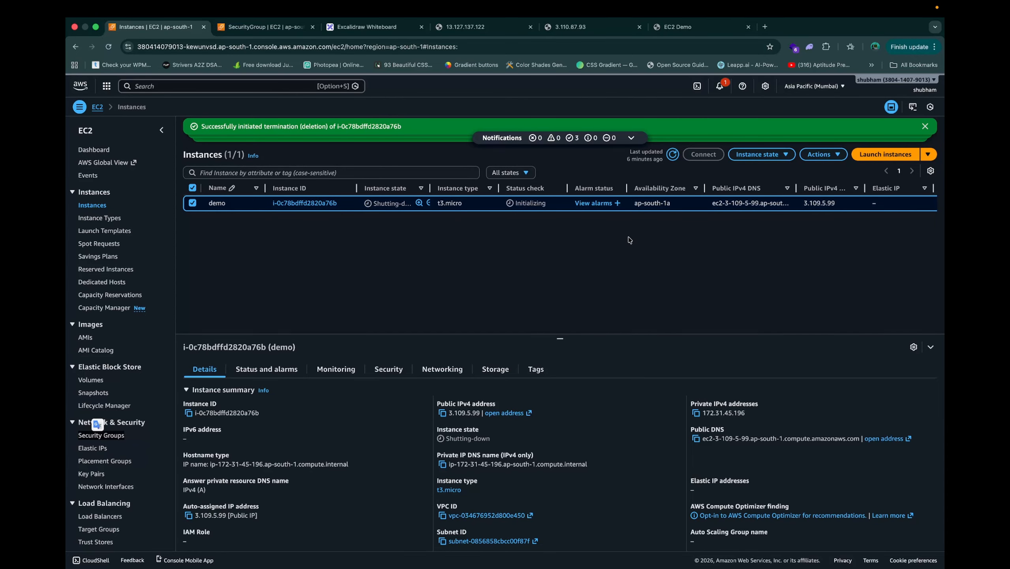
Refresh the instance list and widen the Instance state column to check the demo instance's termination status.
click(673, 154)
click(673, 154)
drag(428, 187, 486, 188)
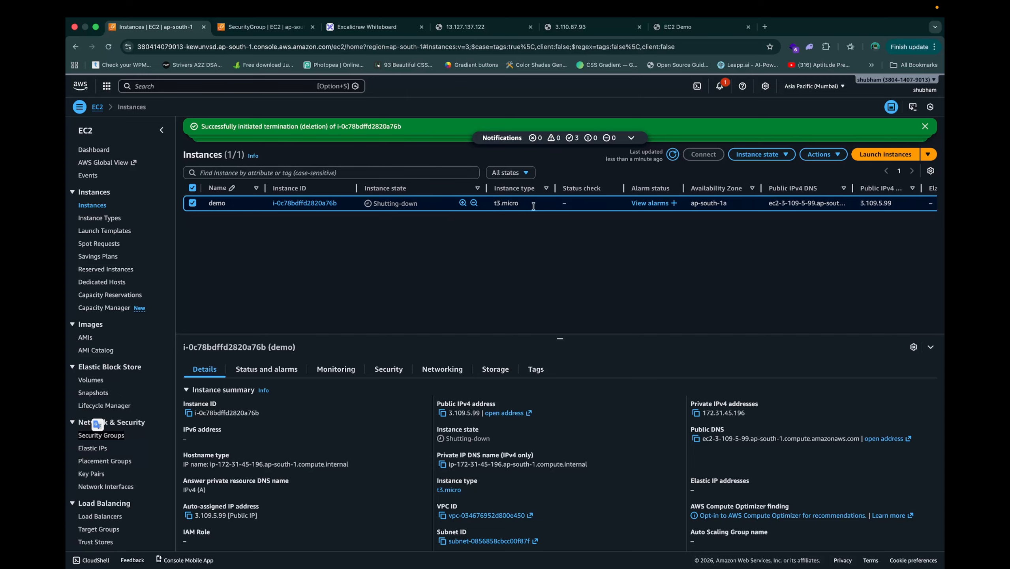